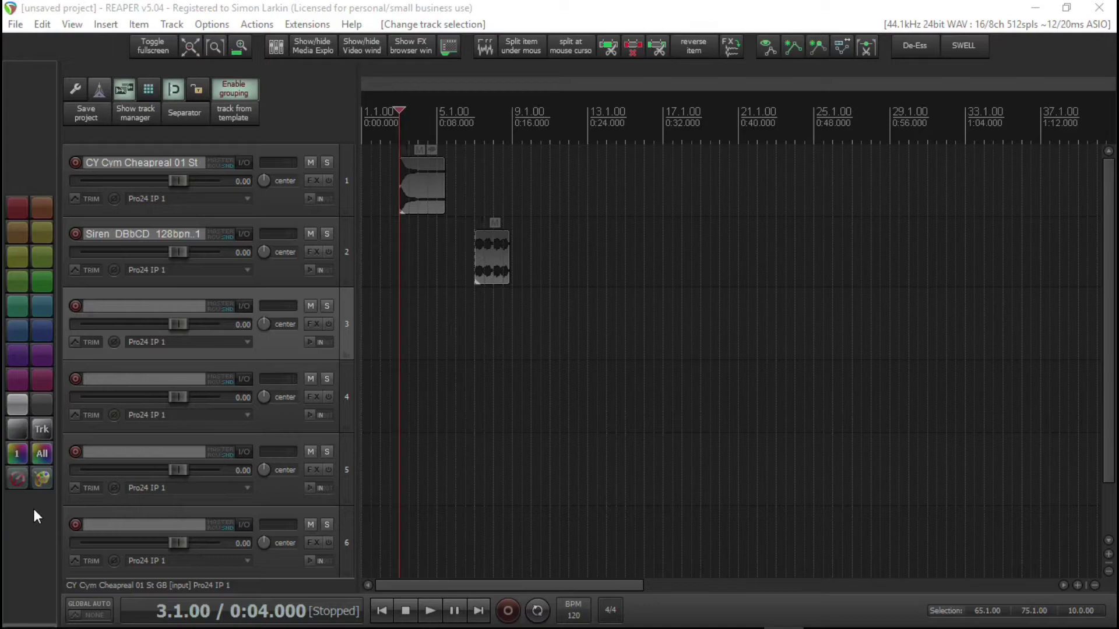
Review the EvilDragon's Color Toolbar v2.5 wiki page in the browser, including its setup instructions and download links, and return to REAPER
left_click_drag(647, 628, 664, 46)
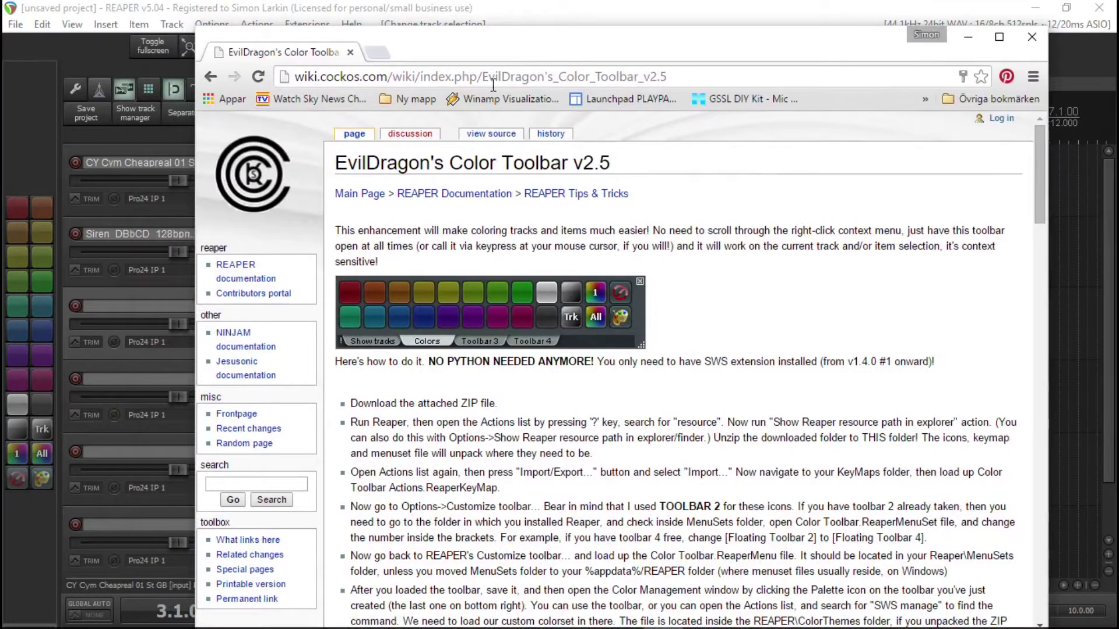
scroll(775, 409, "down", 2)
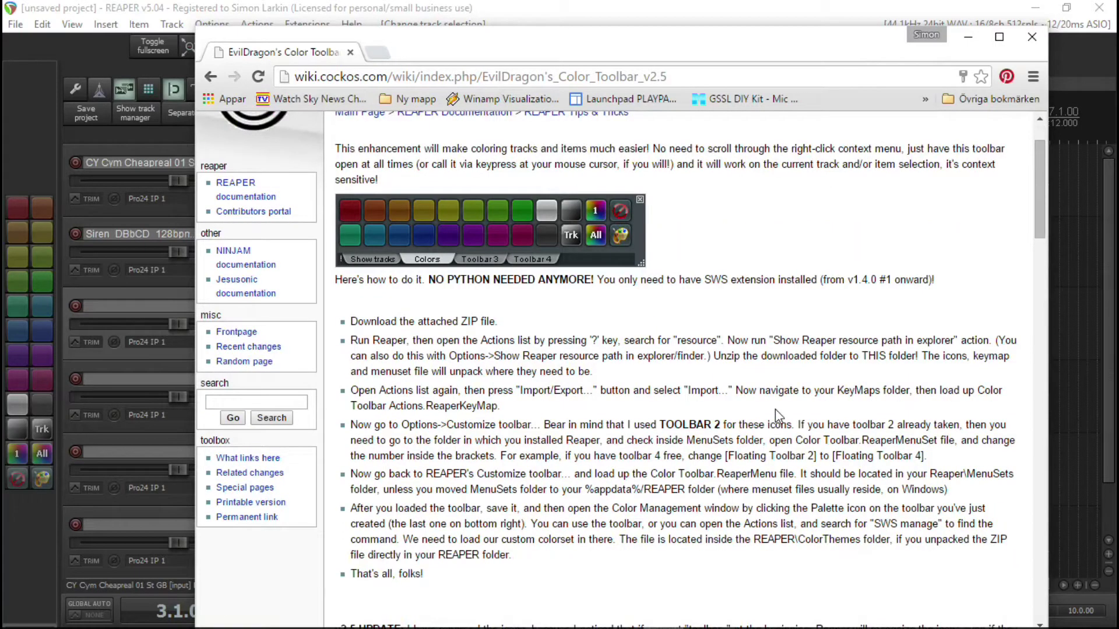
scroll(776, 415, "down", 4)
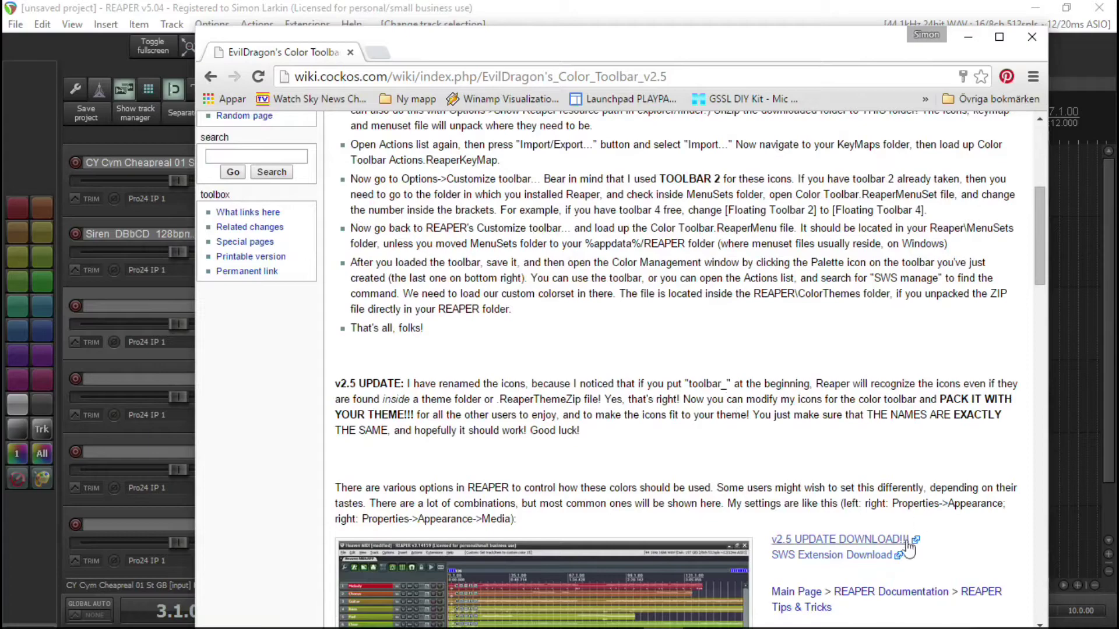
scroll(833, 446, "down", 12)
scroll(834, 446, "up", 16)
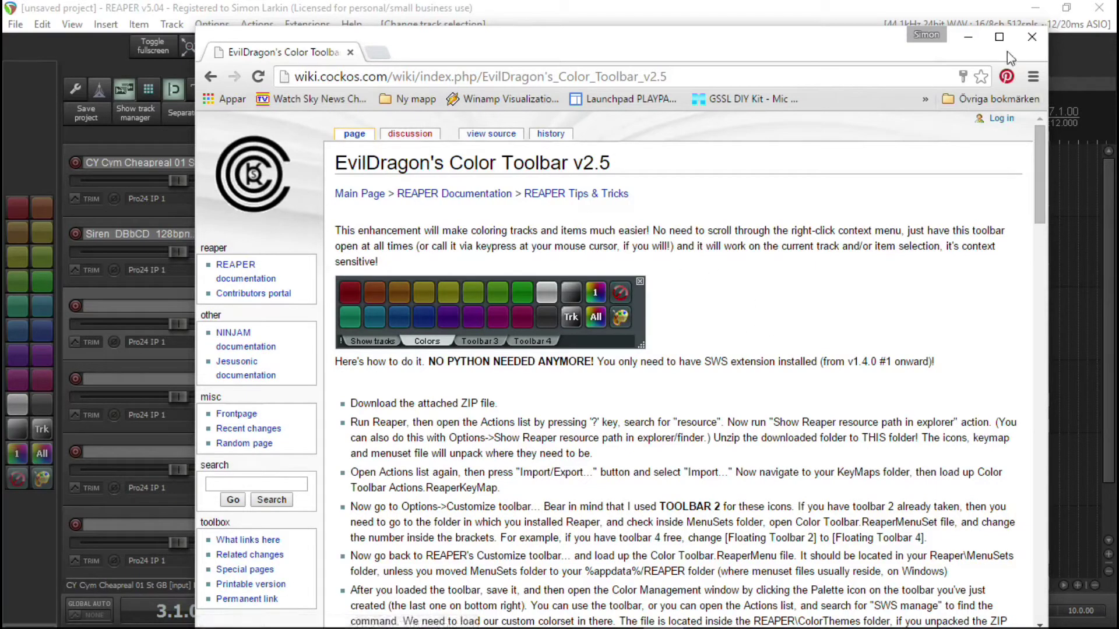
left_click(968, 37)
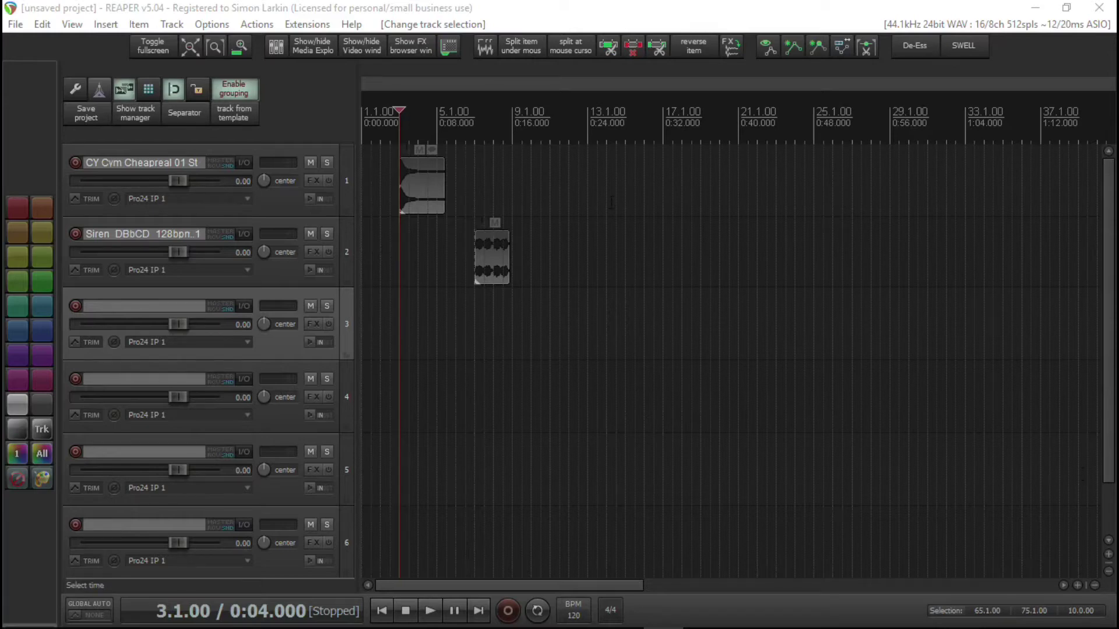
Open floating Toolbar 10, move it over the empty arrange area, and open it for customization
right_click(1032, 51)
mouse_move(1024, 82)
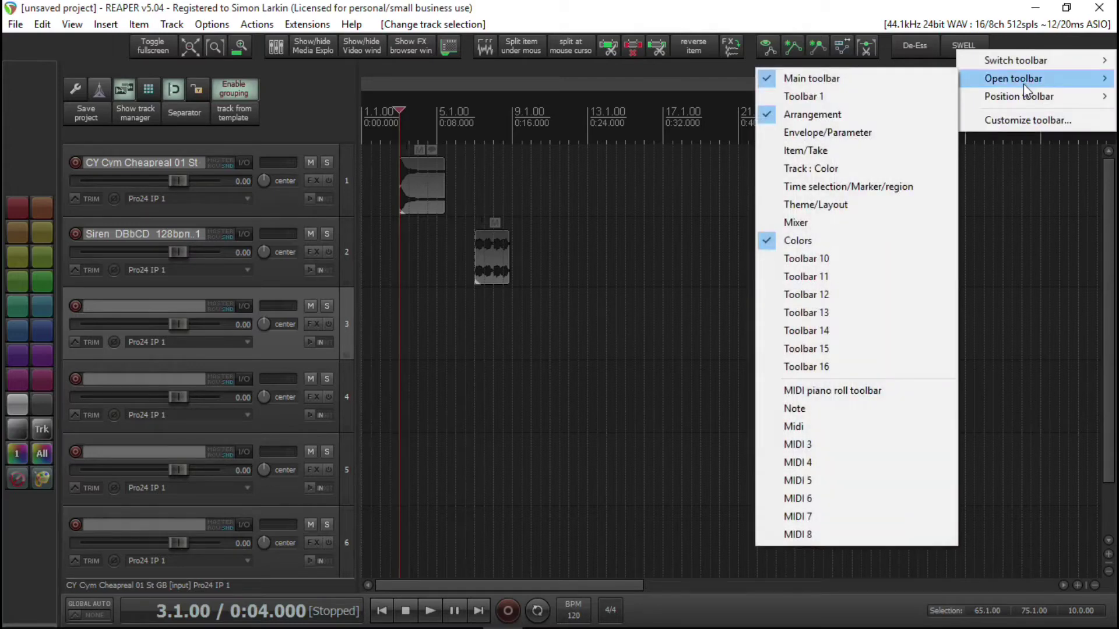
left_click(852, 257)
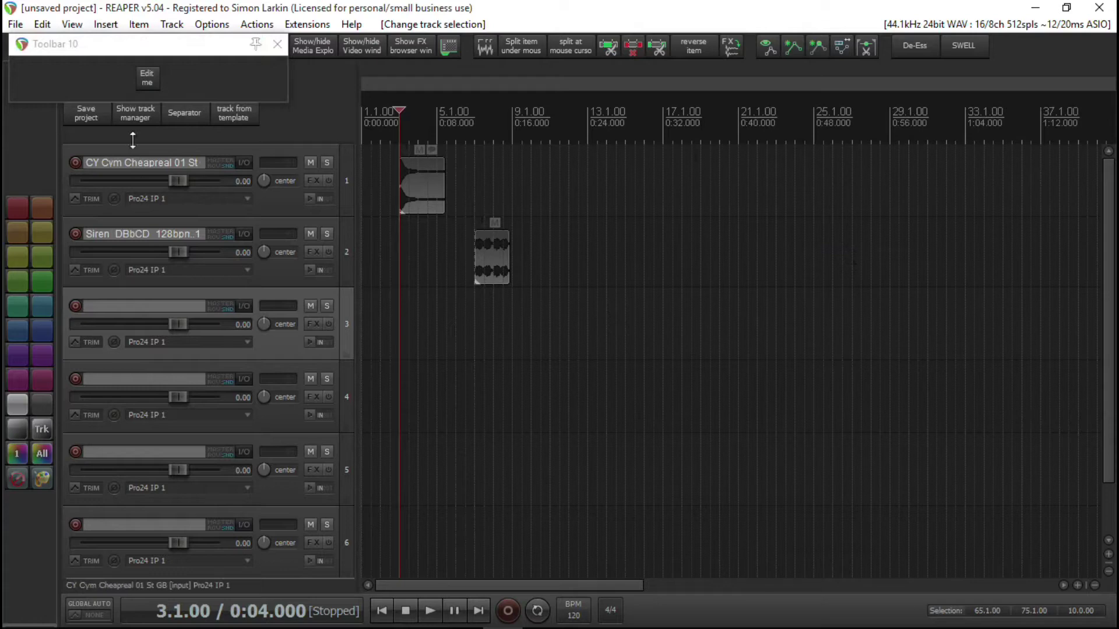
left_click_drag(124, 45, 603, 318)
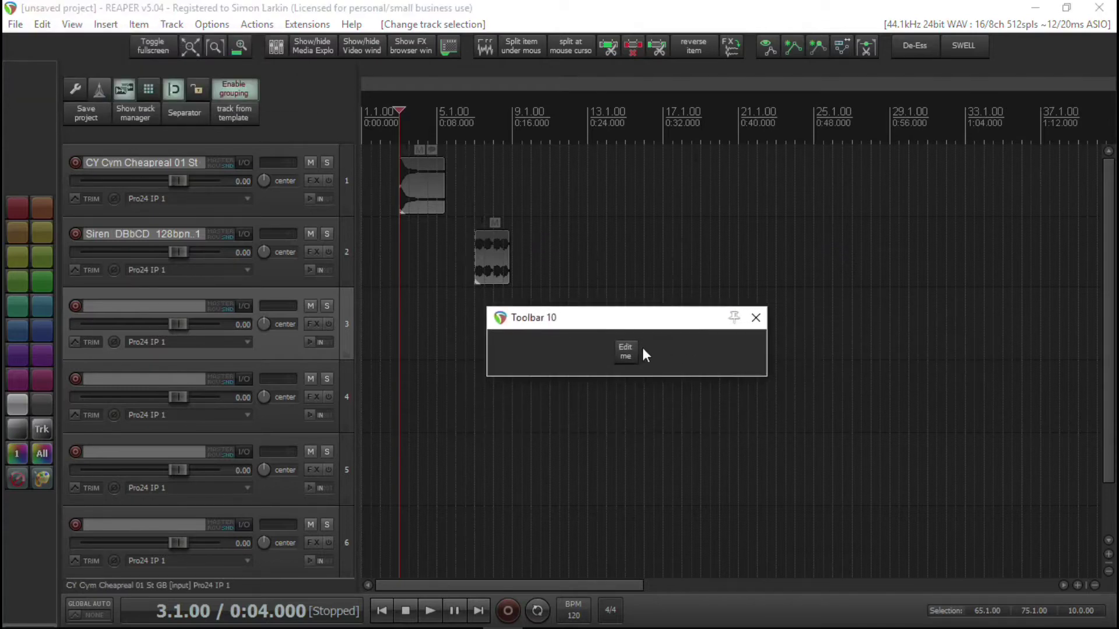
left_click(626, 352)
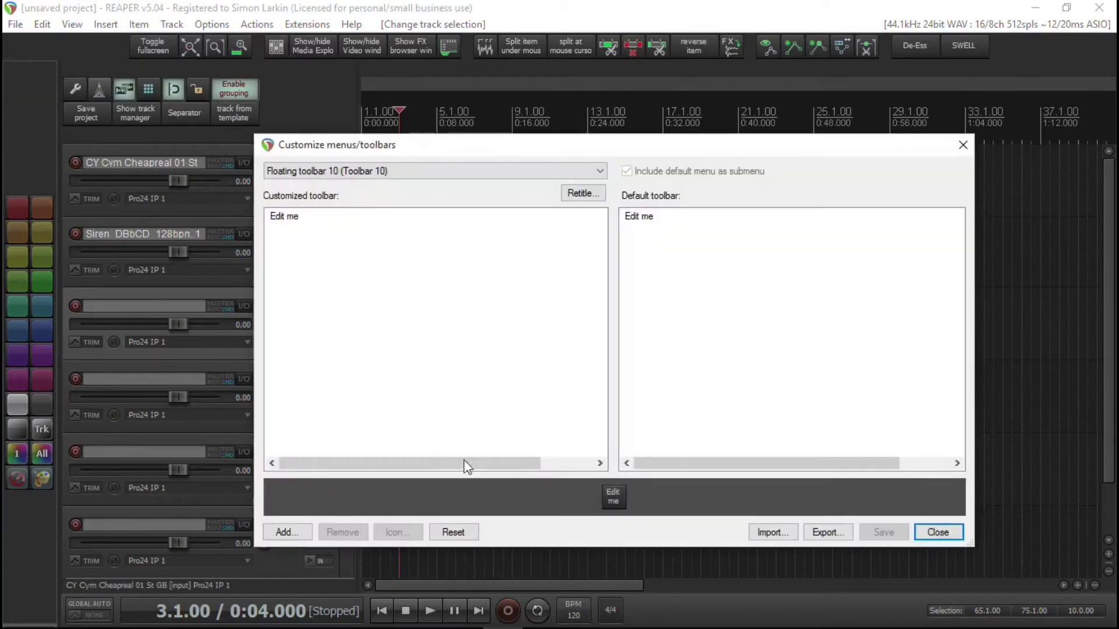
Replace the Edit me placeholder in Toolbar 10 with the action SWS: Open color management window
left_click(289, 220)
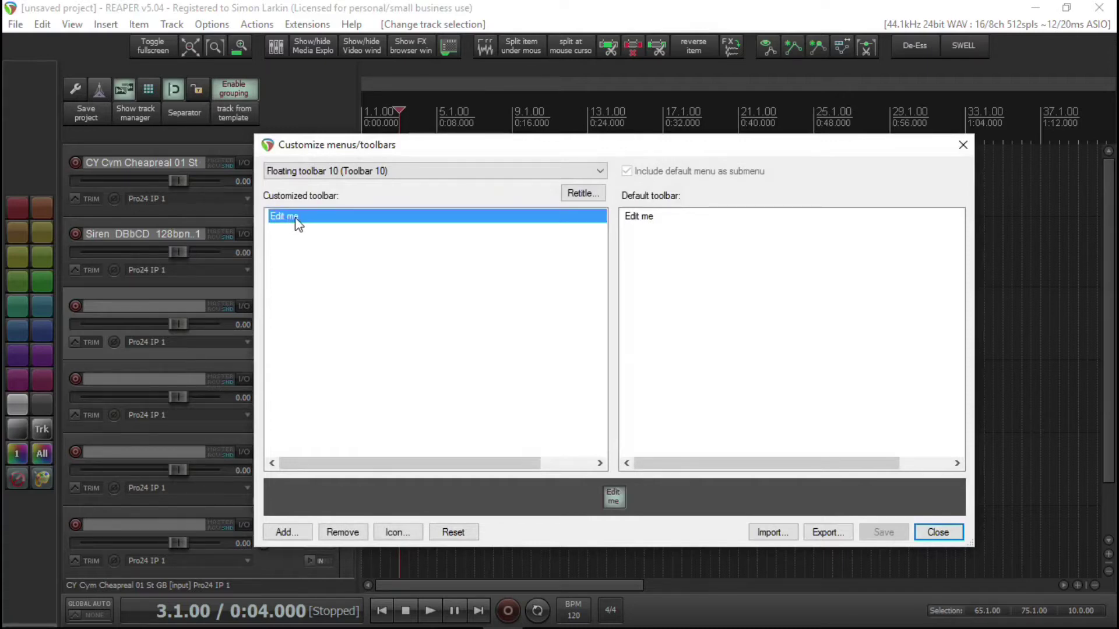
key("Delete")
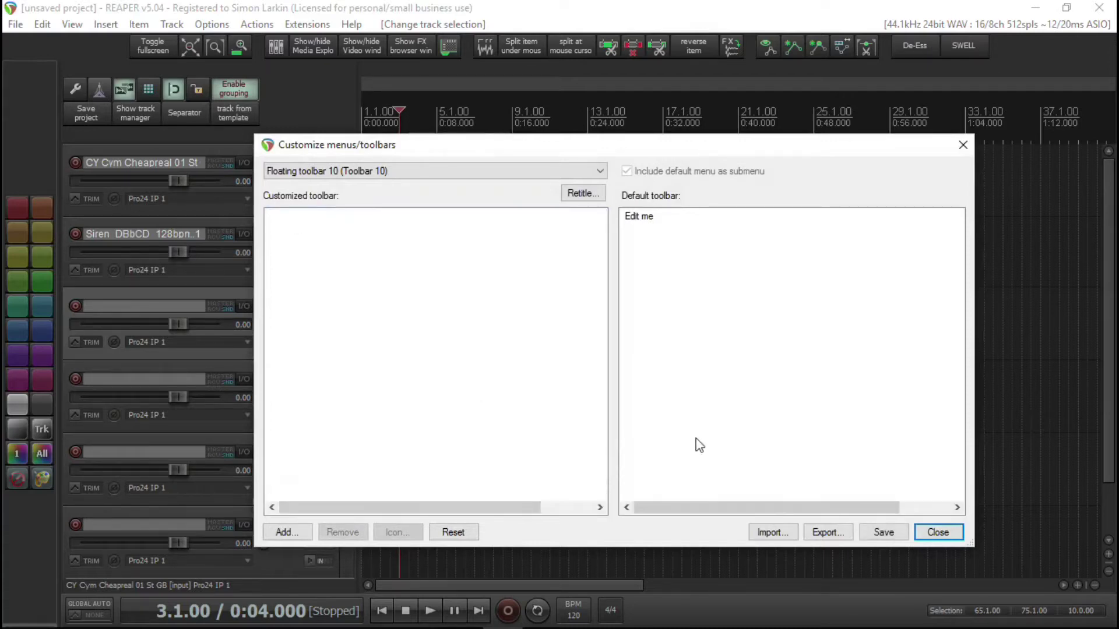
double_click(408, 327)
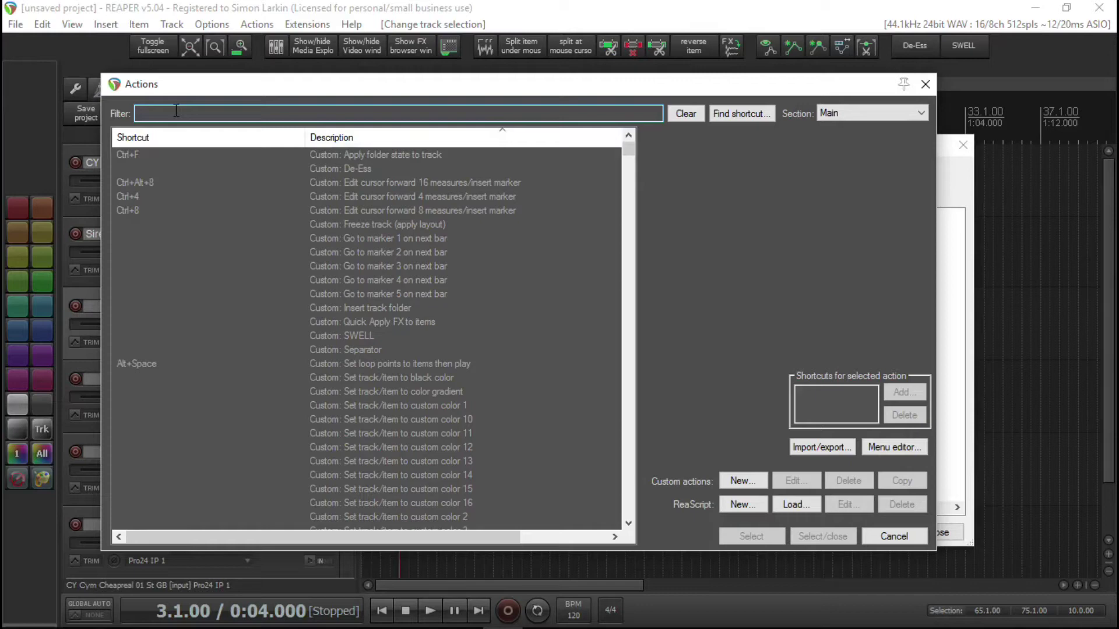
type("color")
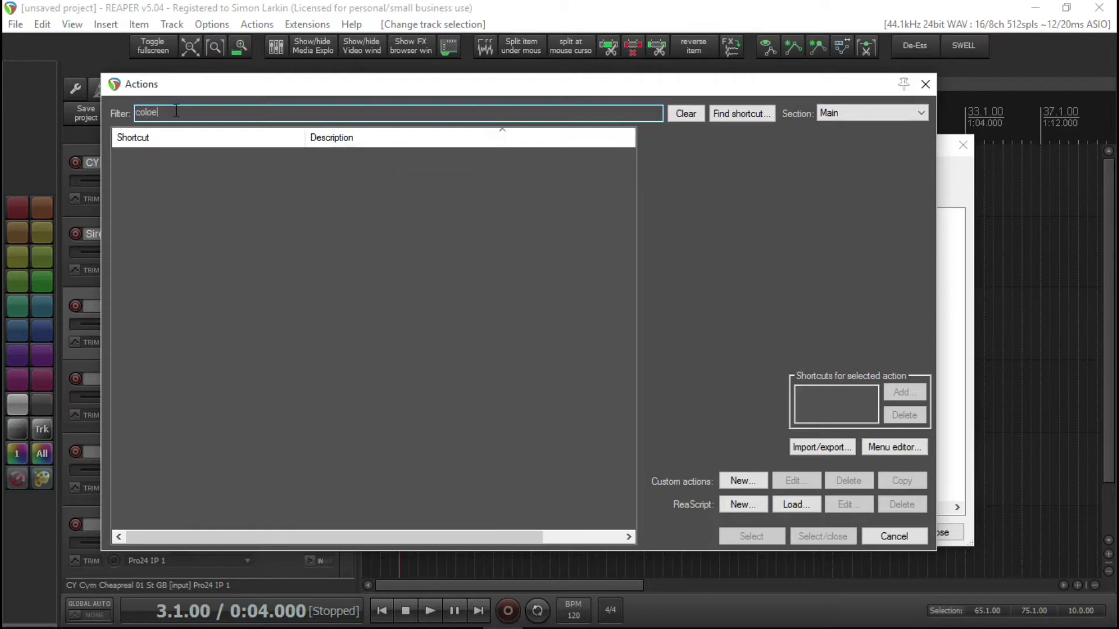
type(" ma")
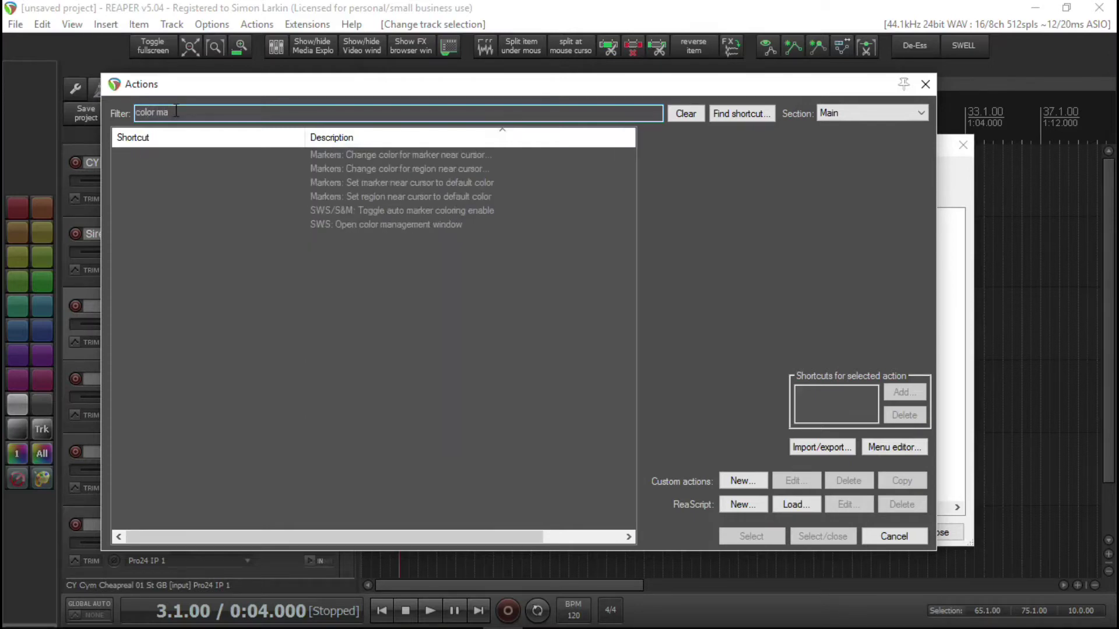
left_click(430, 221)
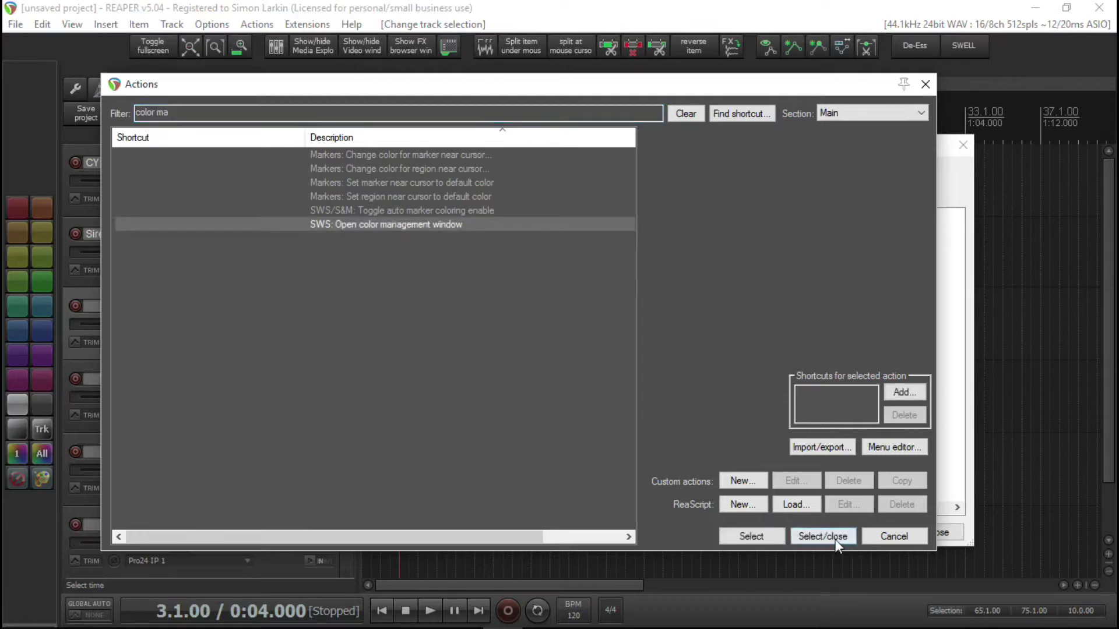
left_click(835, 537)
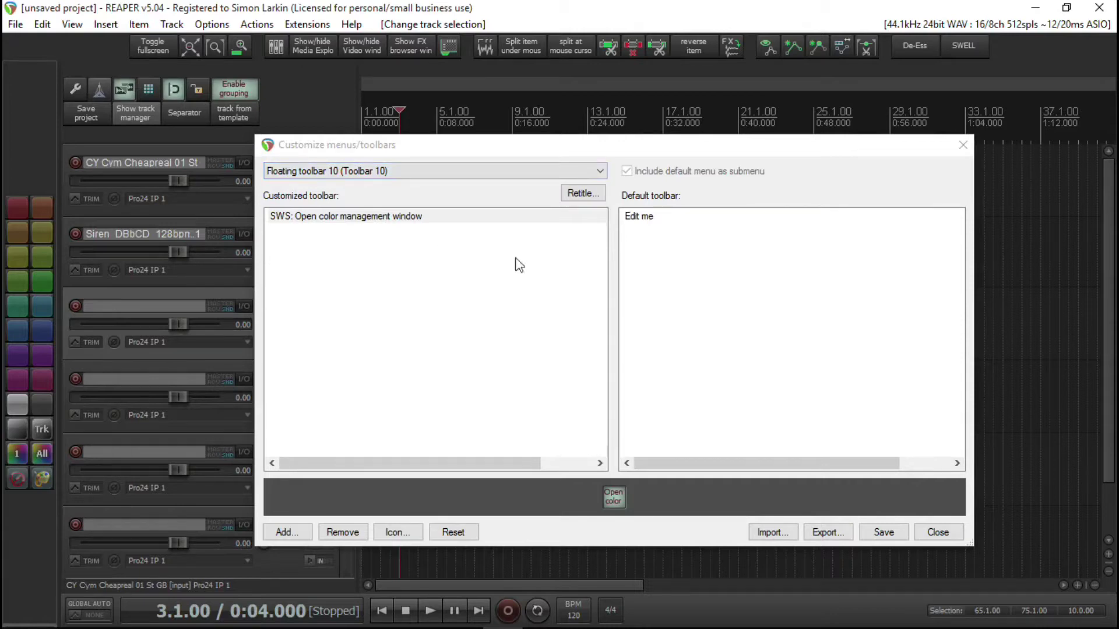
Assign the toolbar_color_sws_extension.png icon to the color management button and save the toolbar
left_click(391, 537)
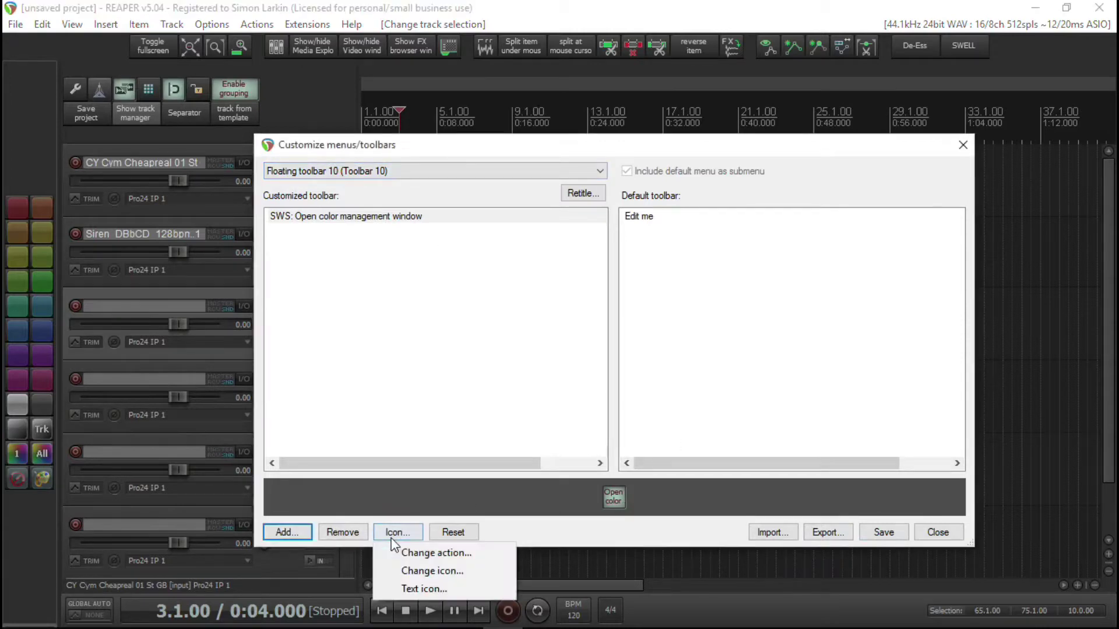
left_click(424, 572)
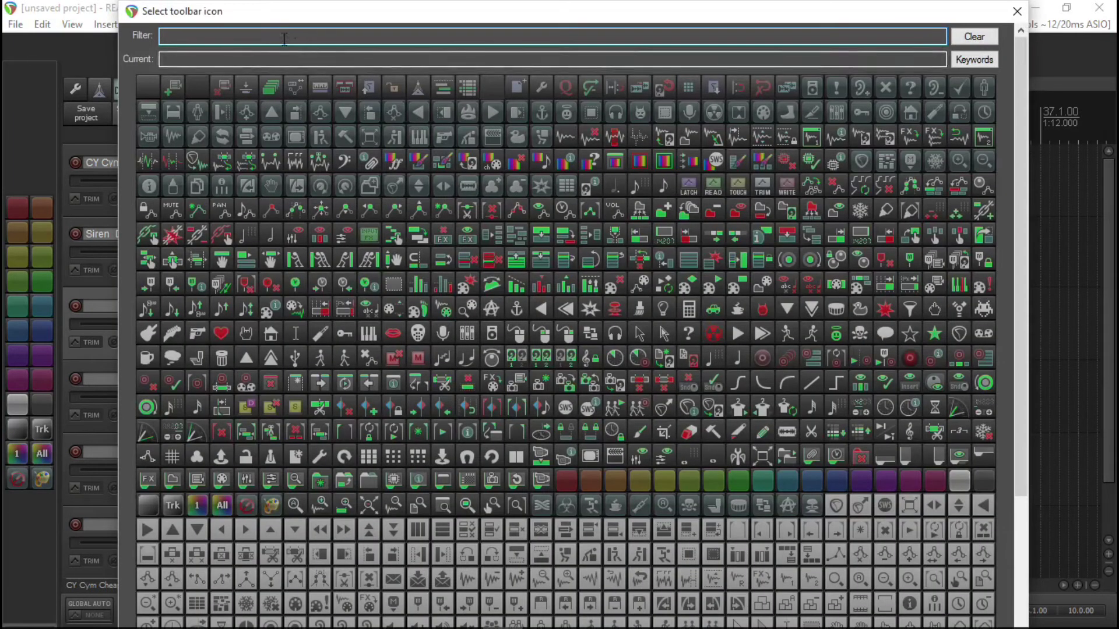
type("color")
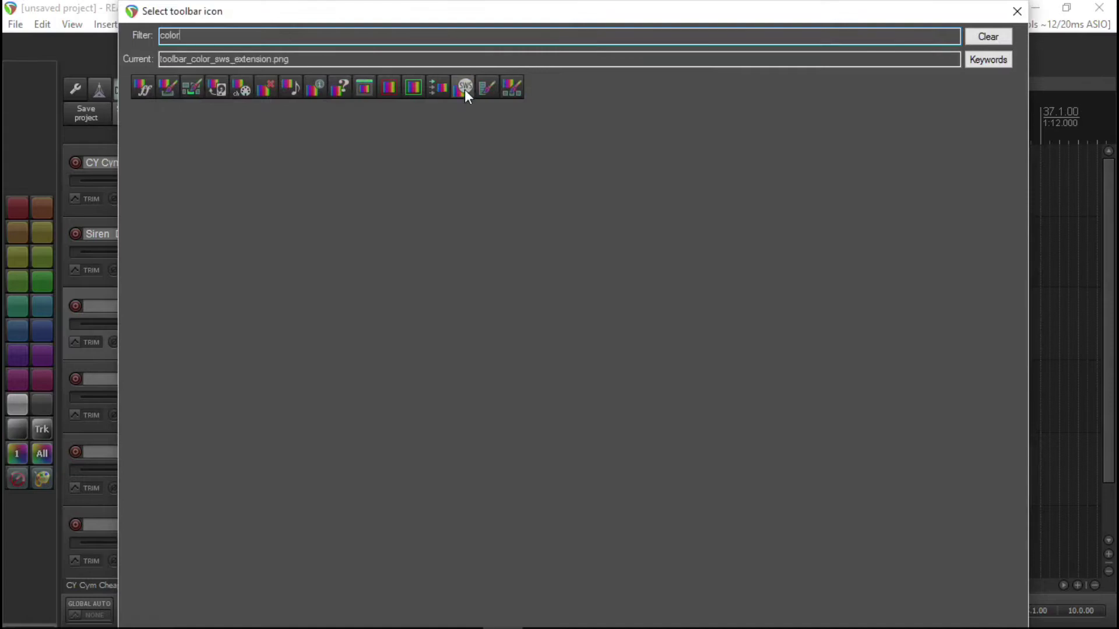
left_click(1016, 12)
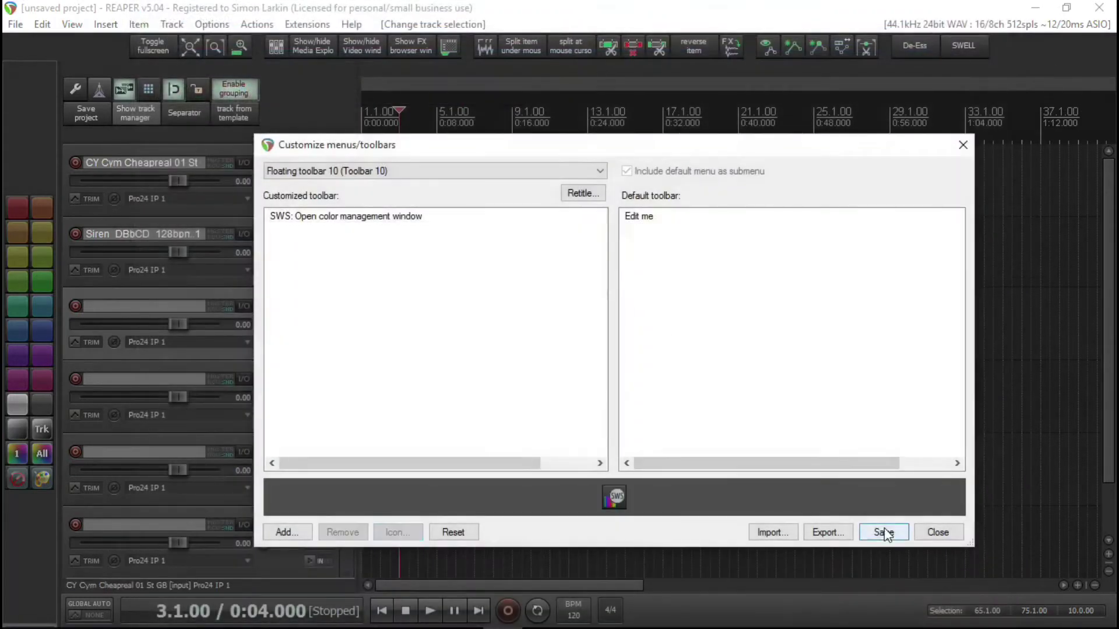
left_click(883, 532)
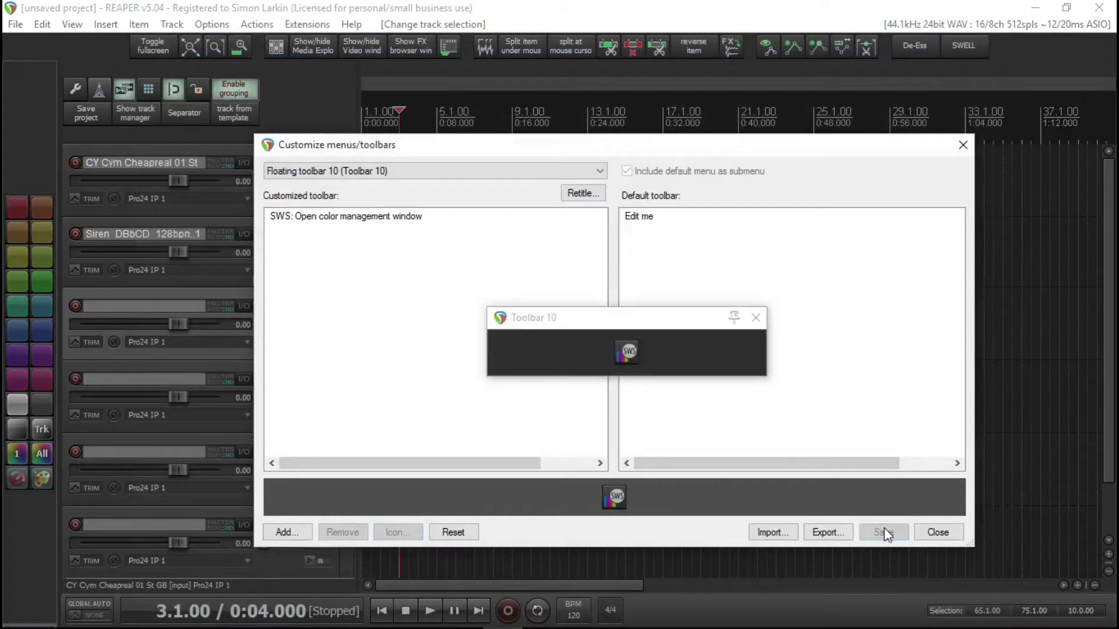
Test the new Toolbar 10 button by opening the SWS Color Management window, and close the window again
left_click(627, 325)
left_click(627, 350)
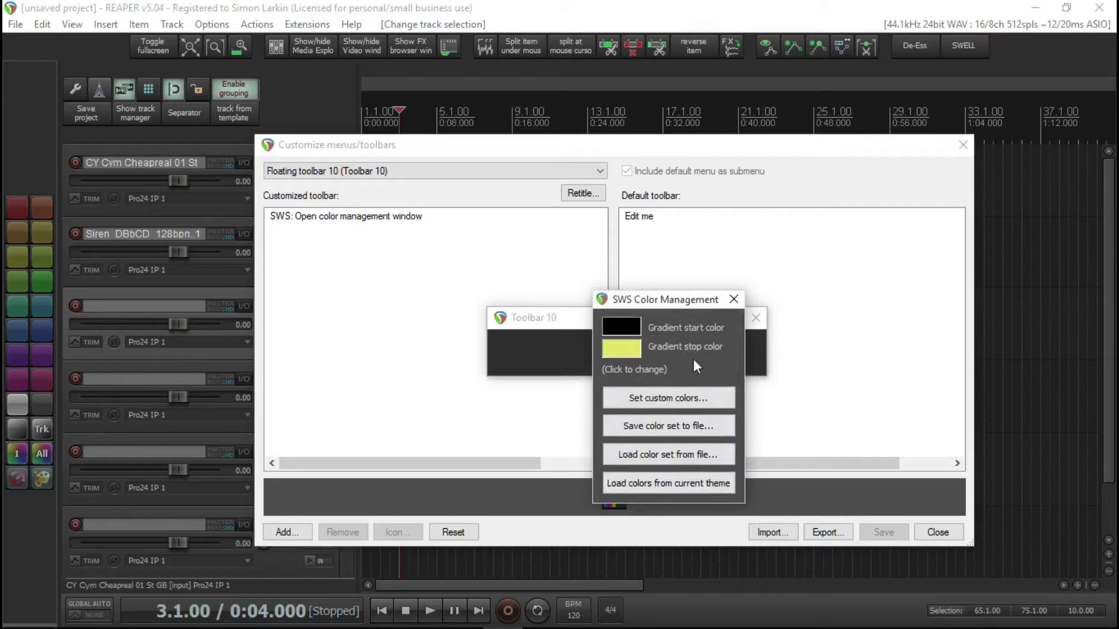
left_click(735, 299)
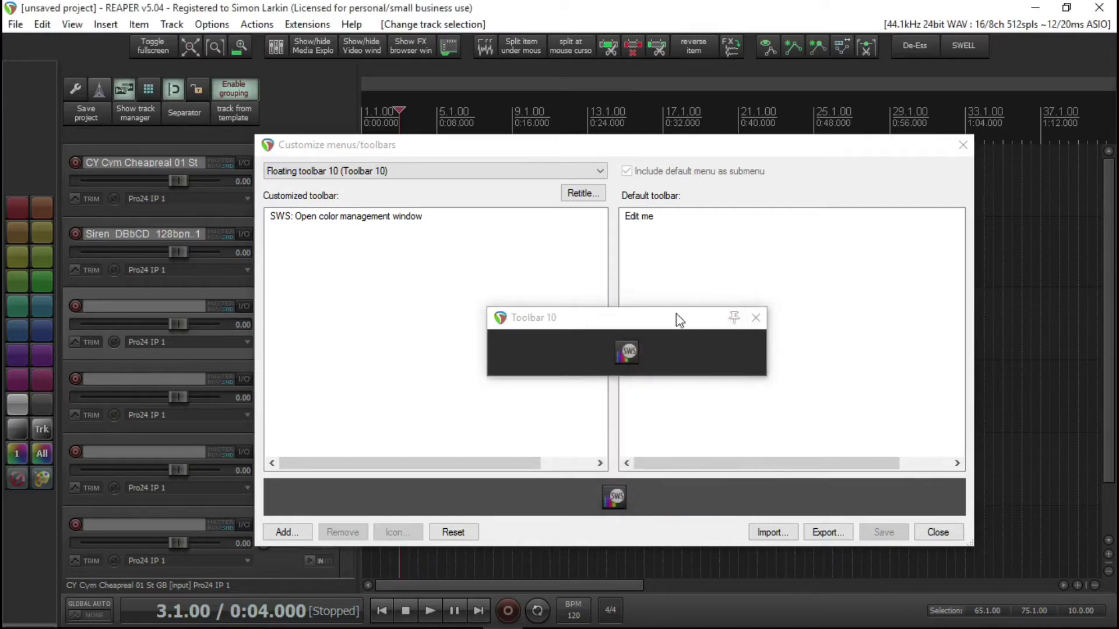
Move Toolbar 10 aside and inspect the custom color palette in SWS Color Management without changing any colors
left_click_drag(677, 325, 815, 245)
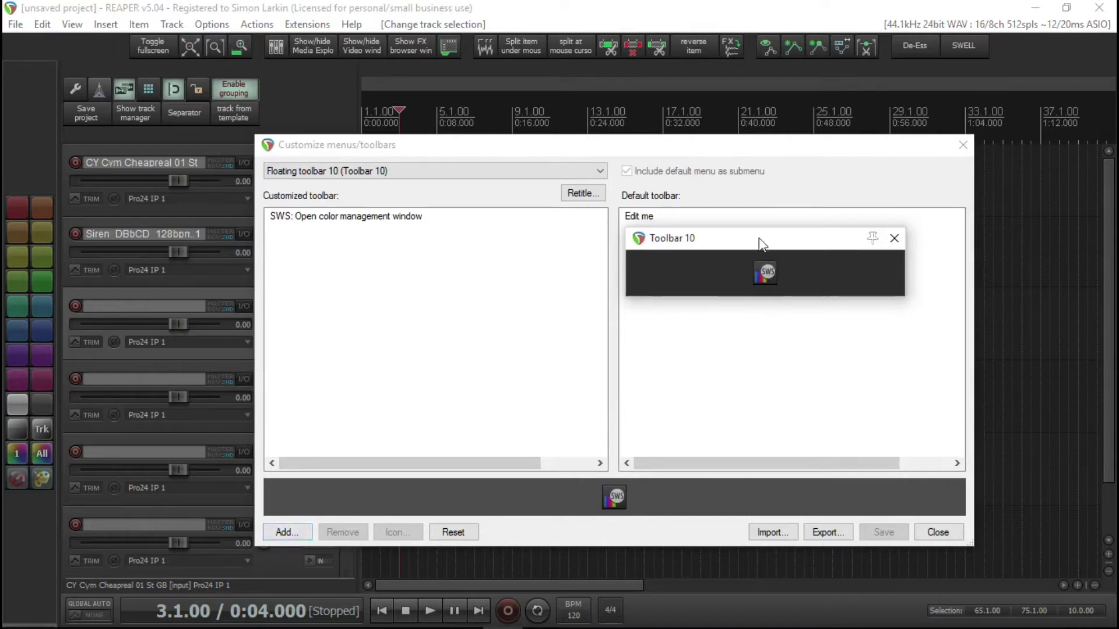
left_click(766, 271)
left_click(708, 396)
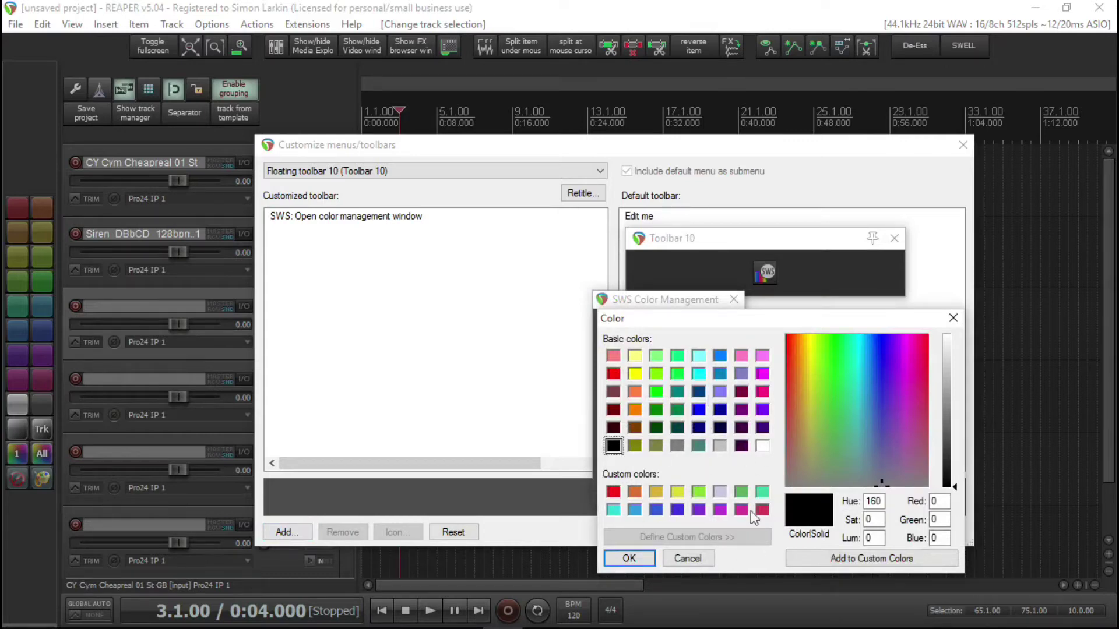
left_click(954, 319)
left_click(733, 300)
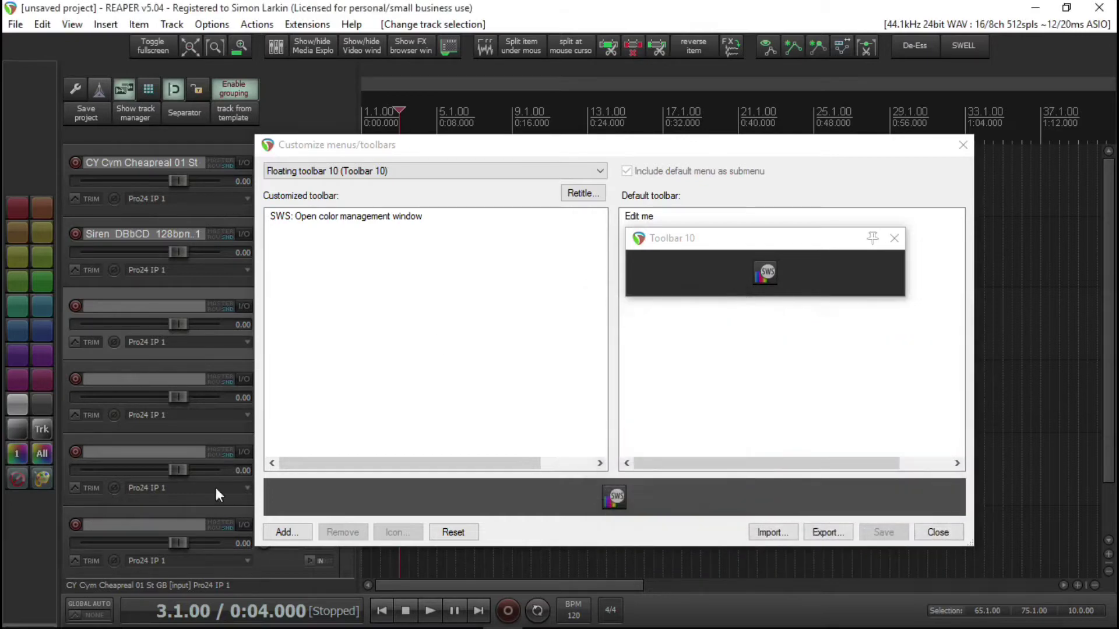
Find the custom color actions and add "Custom: Set track/item to custom color" 1 through 16 to Toolbar 10
left_click(283, 531)
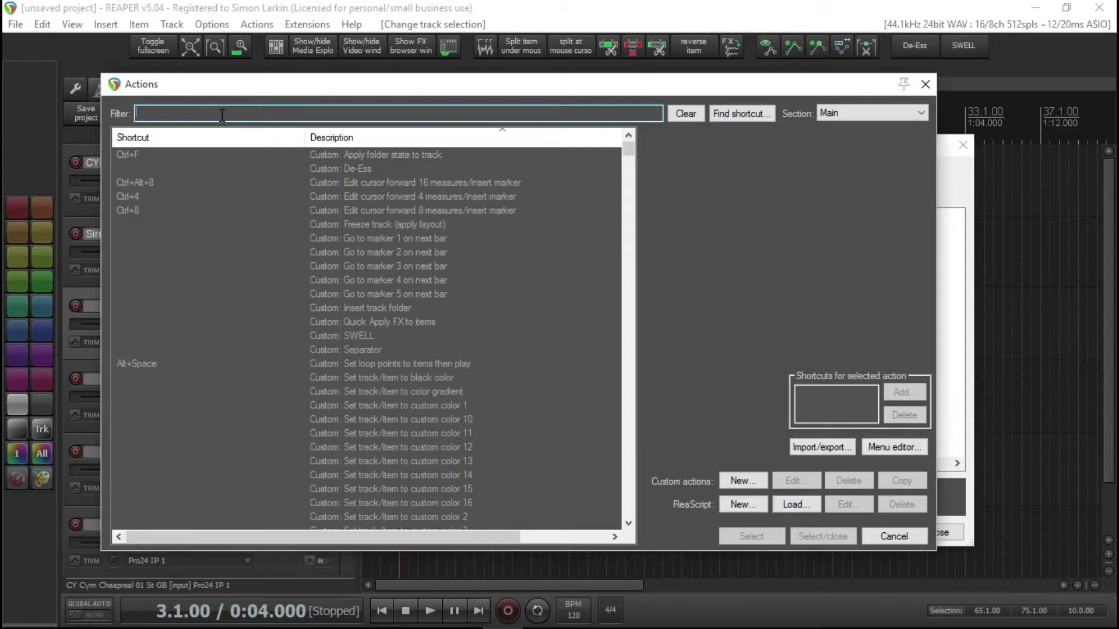
type("custom color")
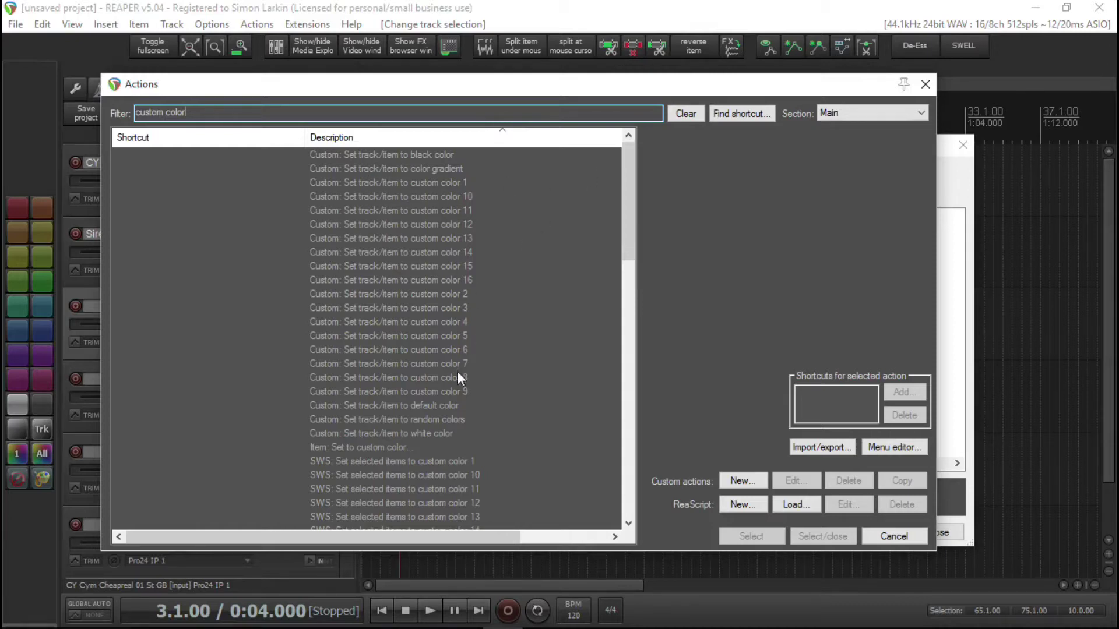
left_click(453, 183)
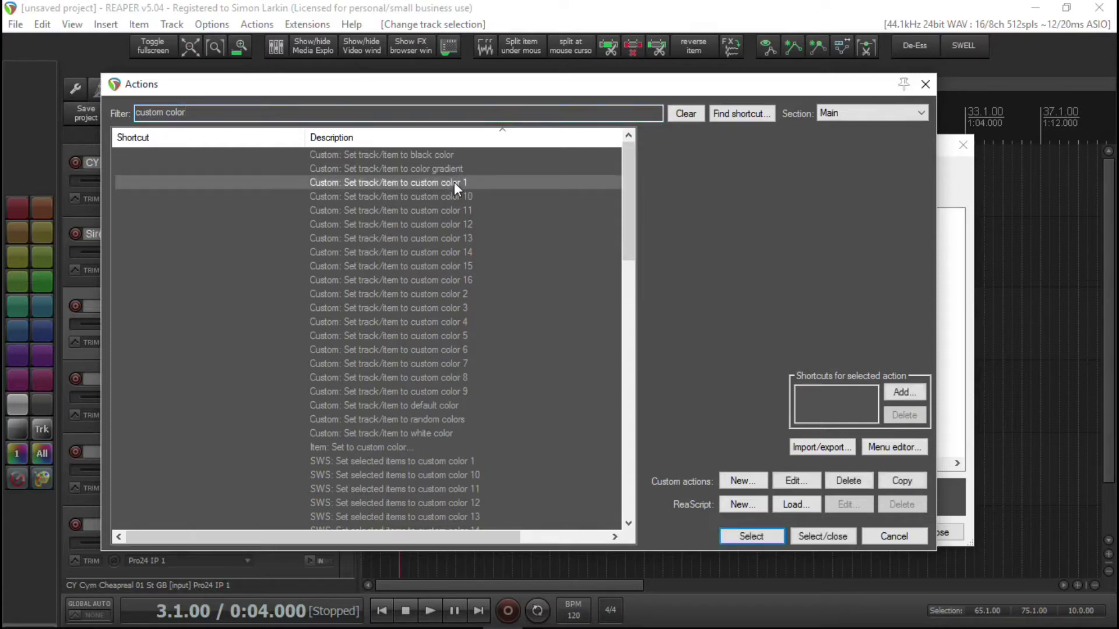
left_click(751, 535)
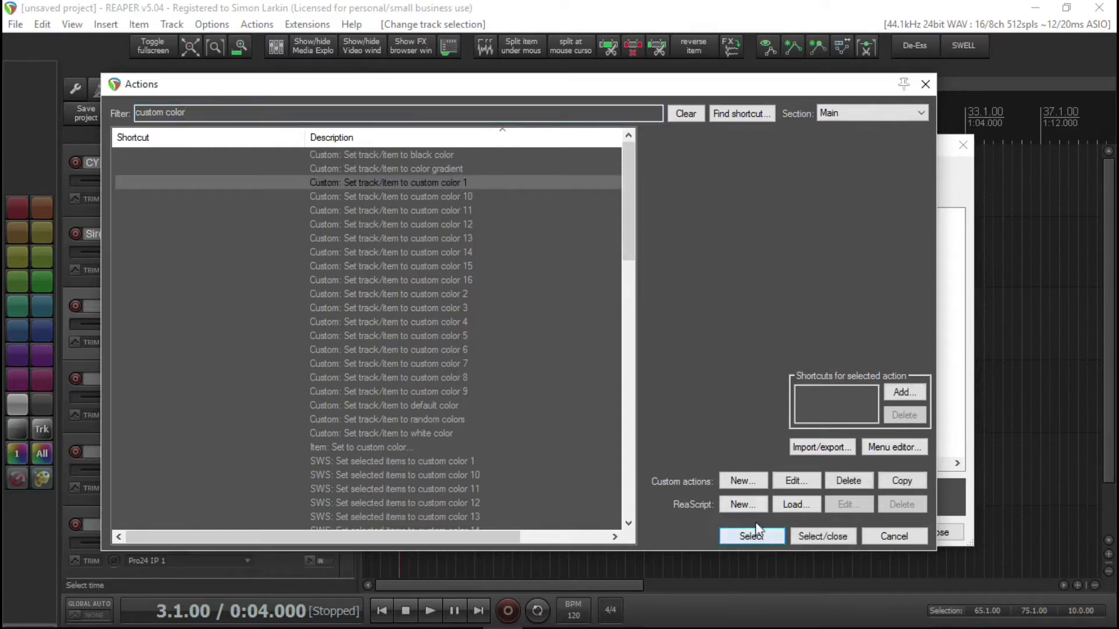
left_click(444, 199)
left_click(752, 536)
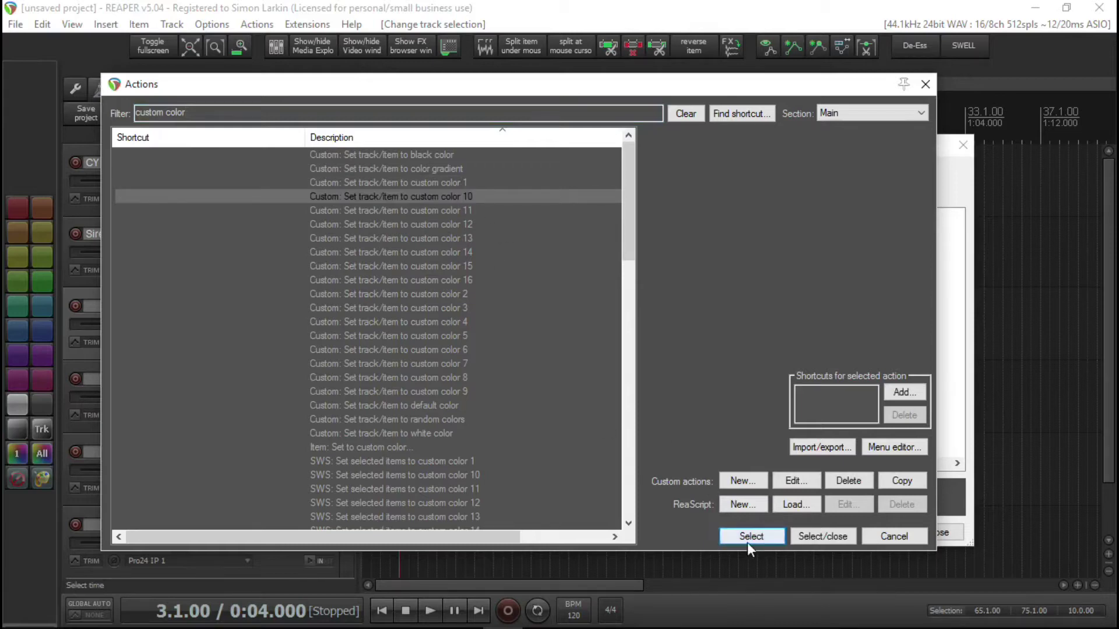
left_click(463, 210)
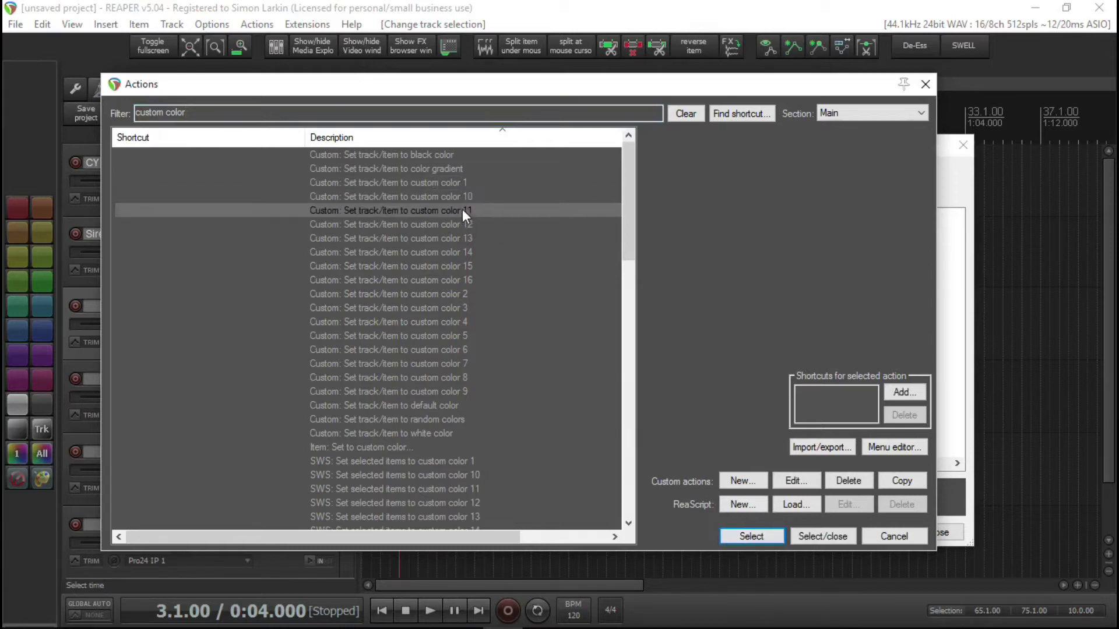
left_click(751, 536)
left_click(429, 223)
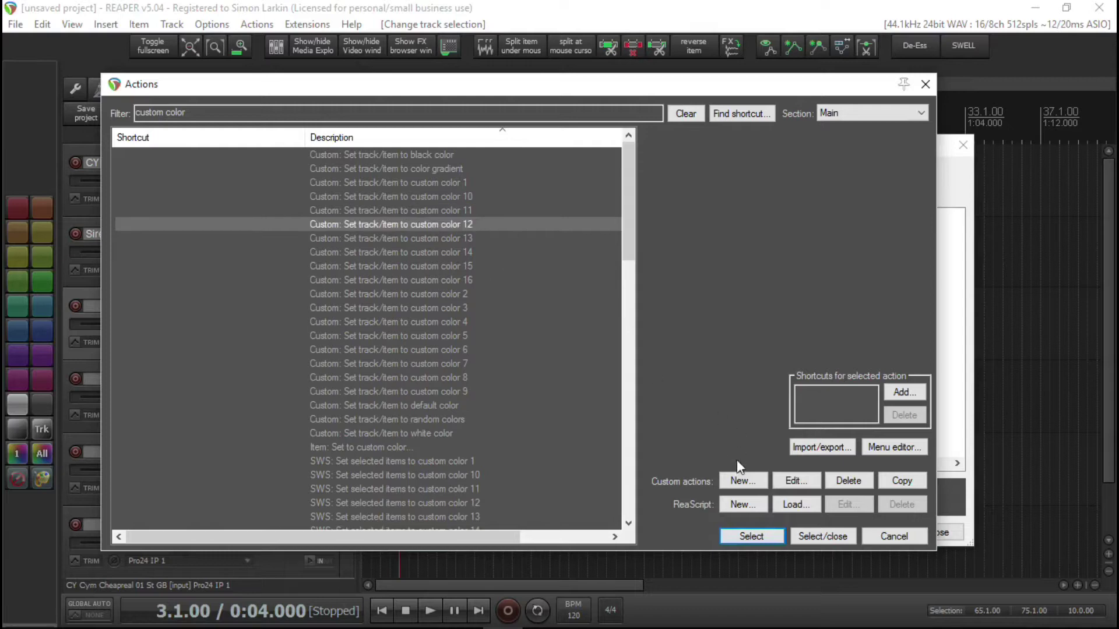
left_click(762, 533)
left_click(450, 236)
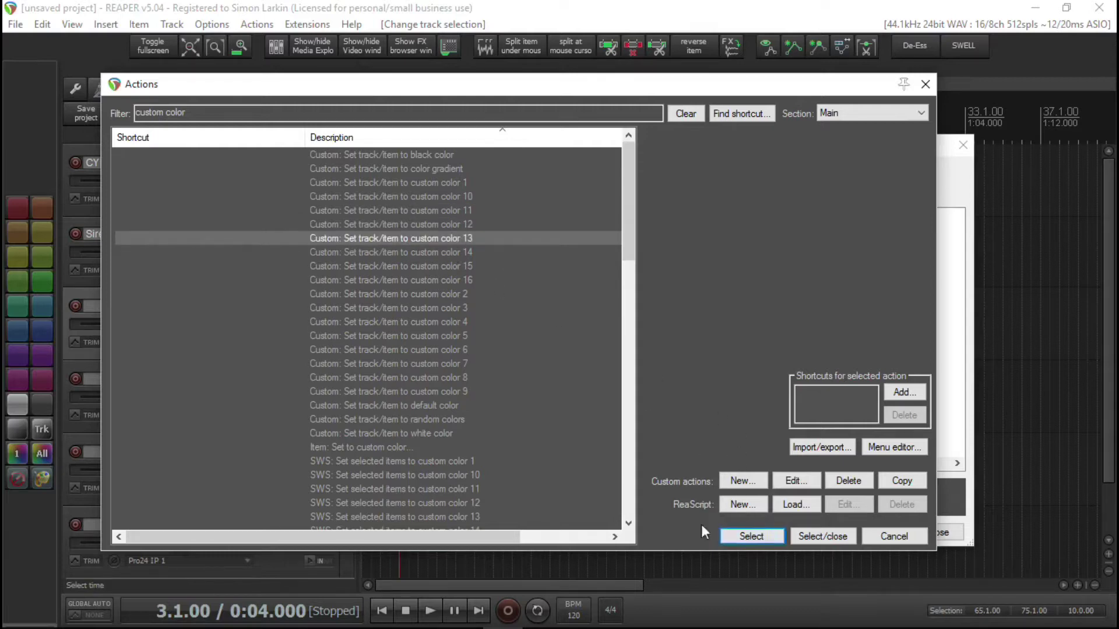
left_click(752, 536)
left_click(450, 256)
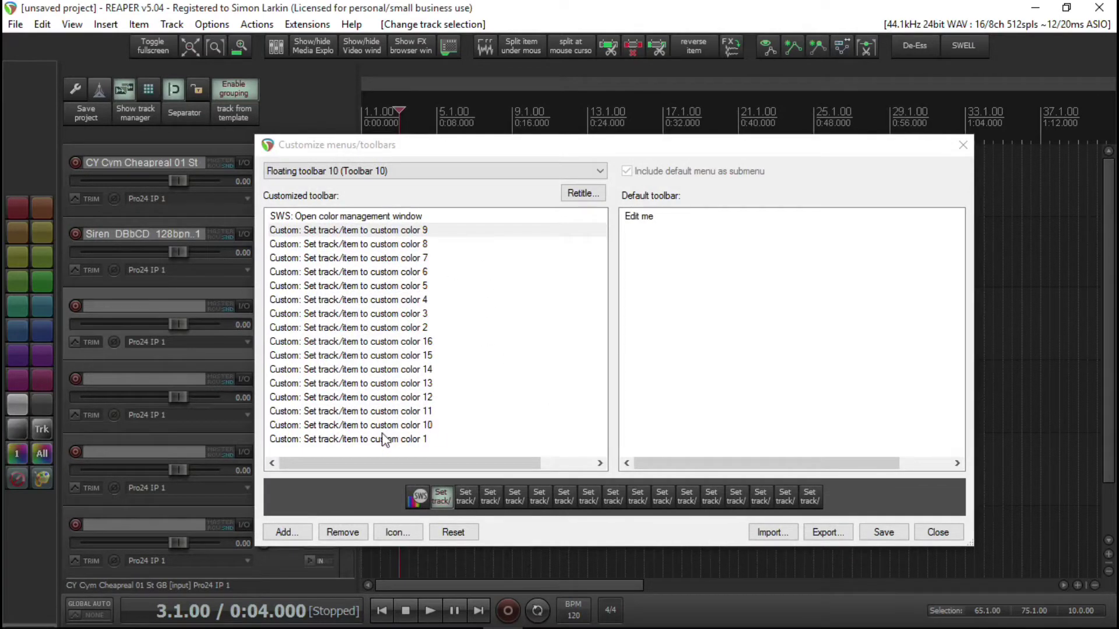
Reorder the custom color actions in Toolbar 10 into ascending order from 1 to 16 and save the toolbar
left_click_drag(385, 440, 376, 242)
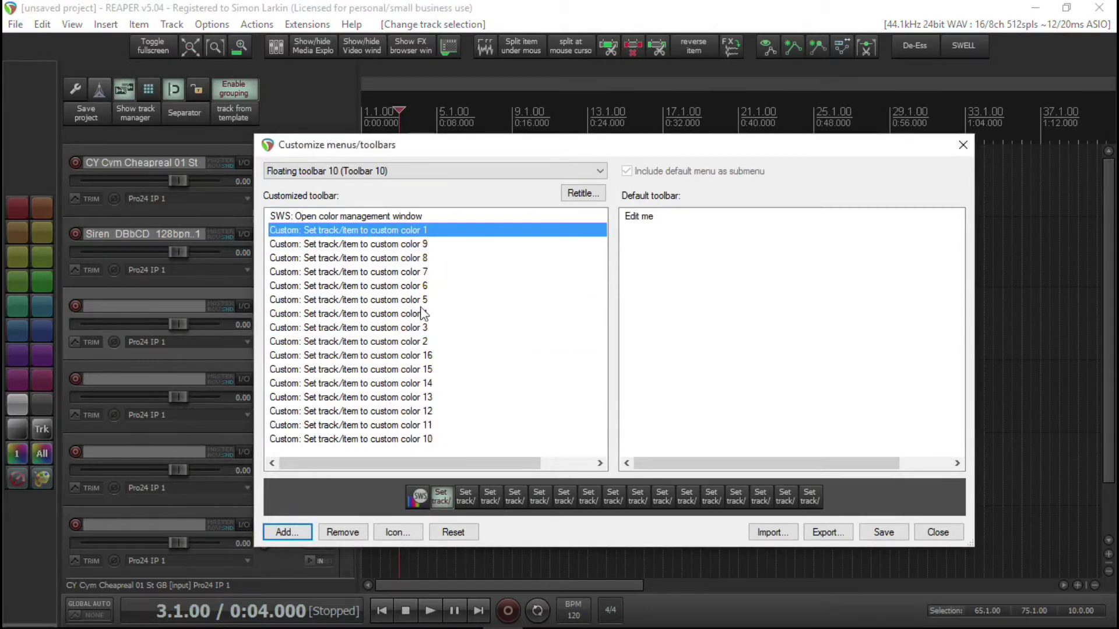
left_click_drag(408, 343, 397, 252)
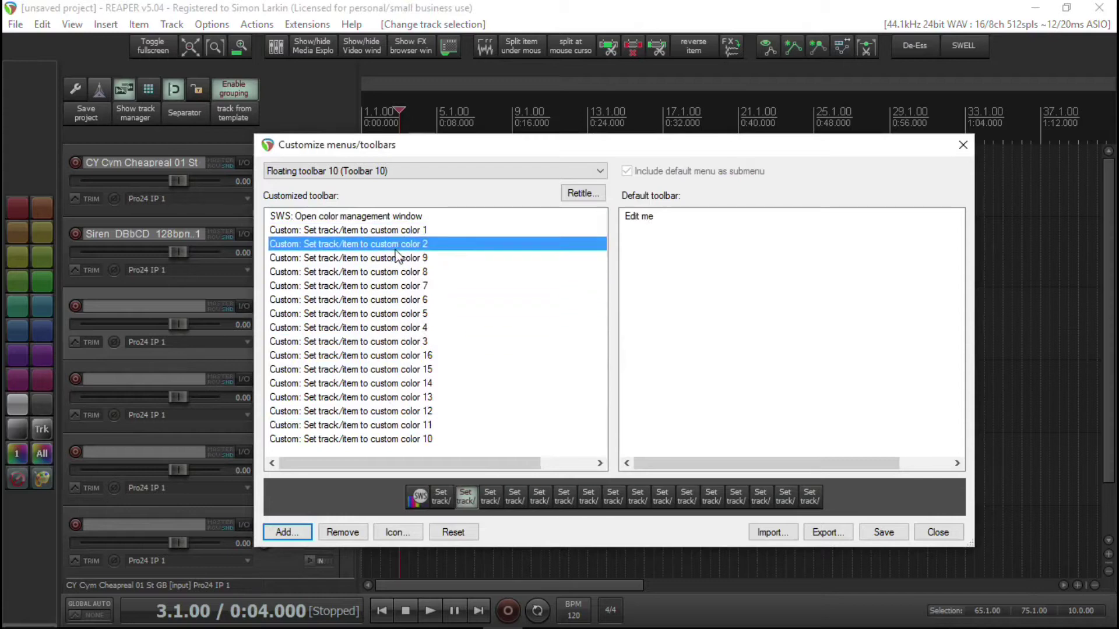
left_click_drag(407, 342, 396, 257)
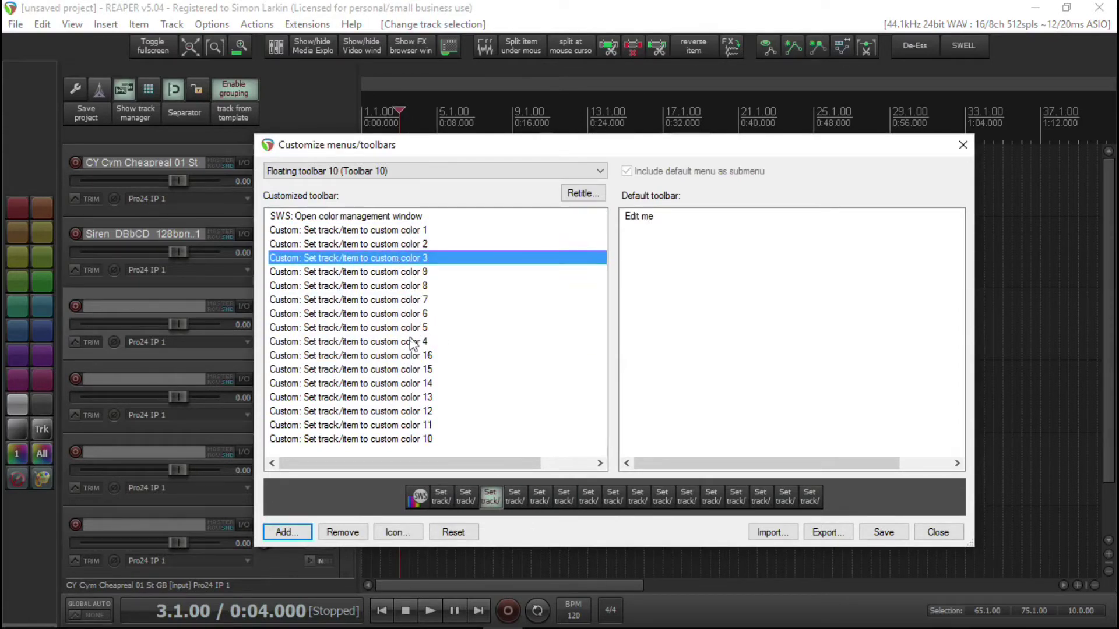
left_click_drag(403, 342, 404, 274)
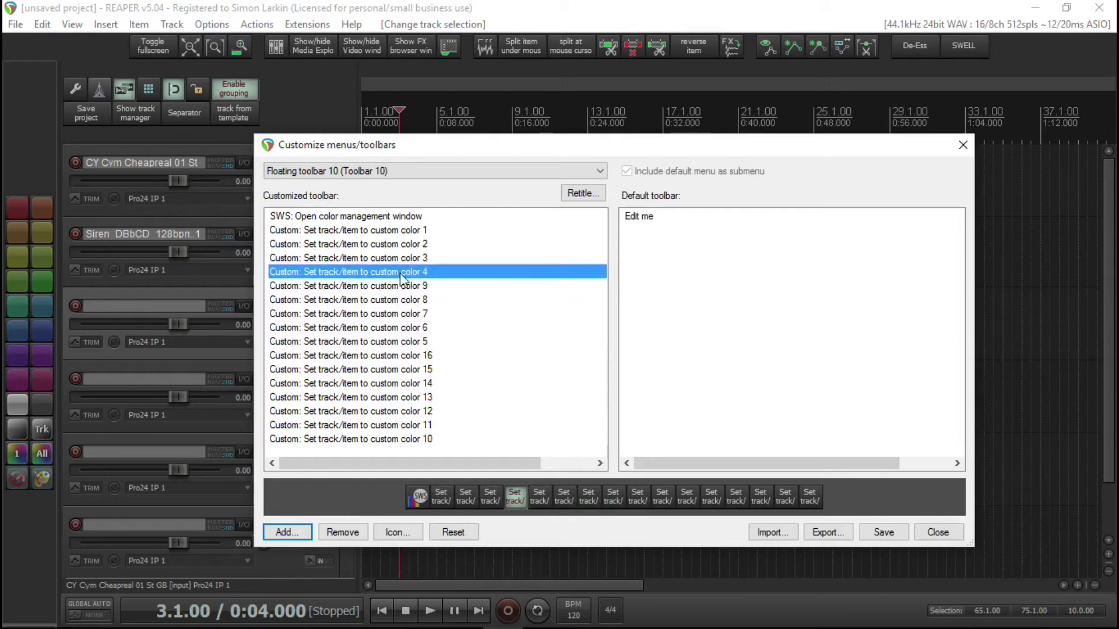
left_click_drag(412, 333, 403, 290)
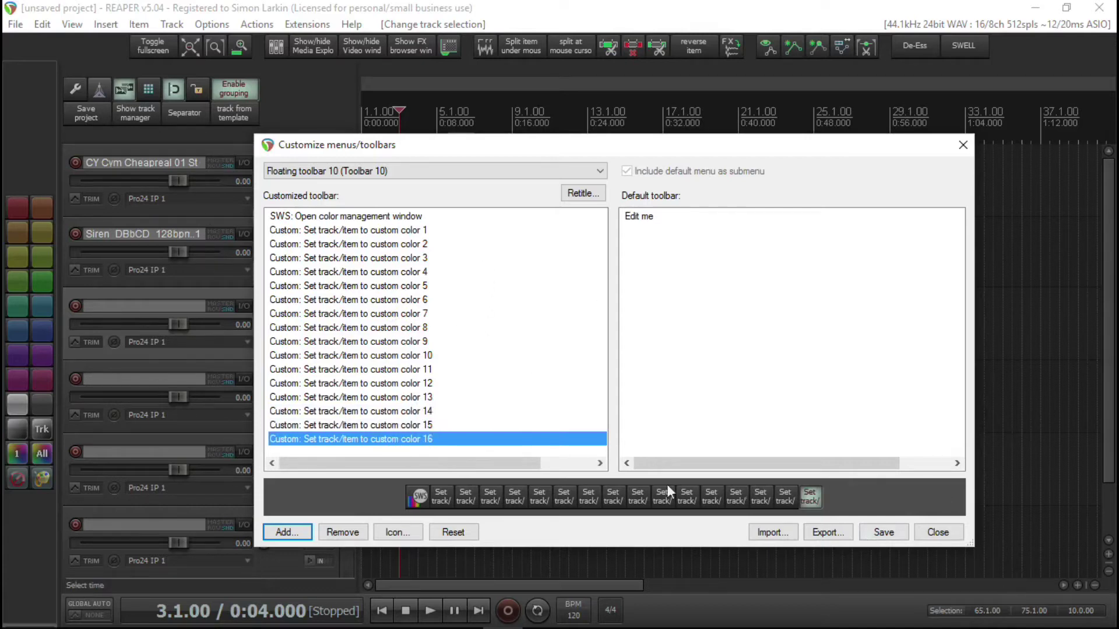
left_click(876, 533)
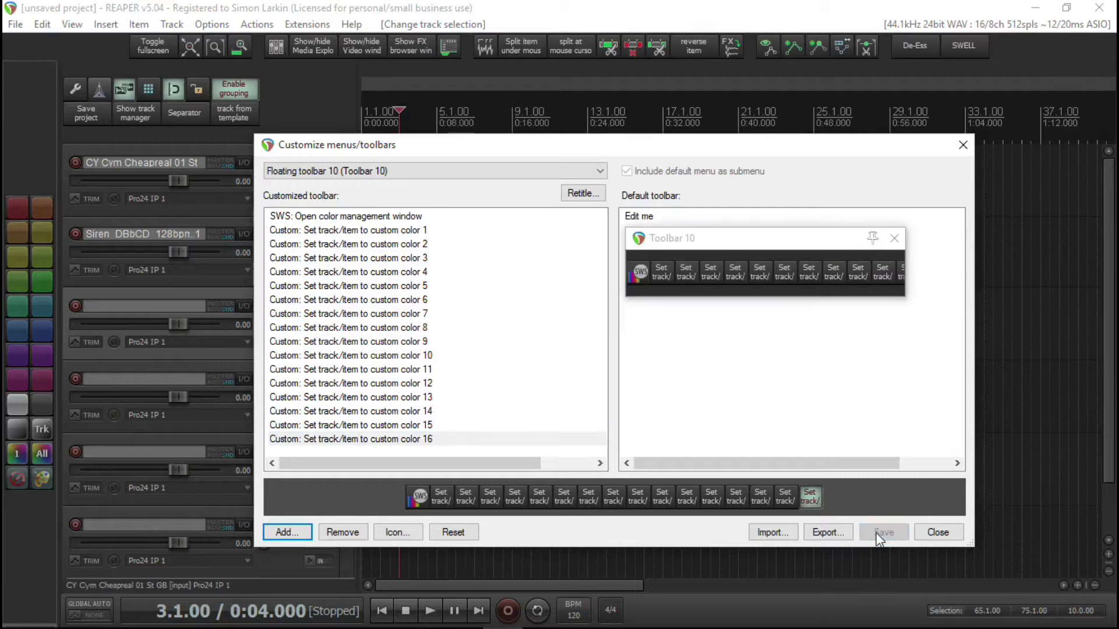
Test the new Toolbar 10 buttons by setting track 3 to custom color 1 and track 1 to custom color 5
left_click_drag(814, 243, 755, 227)
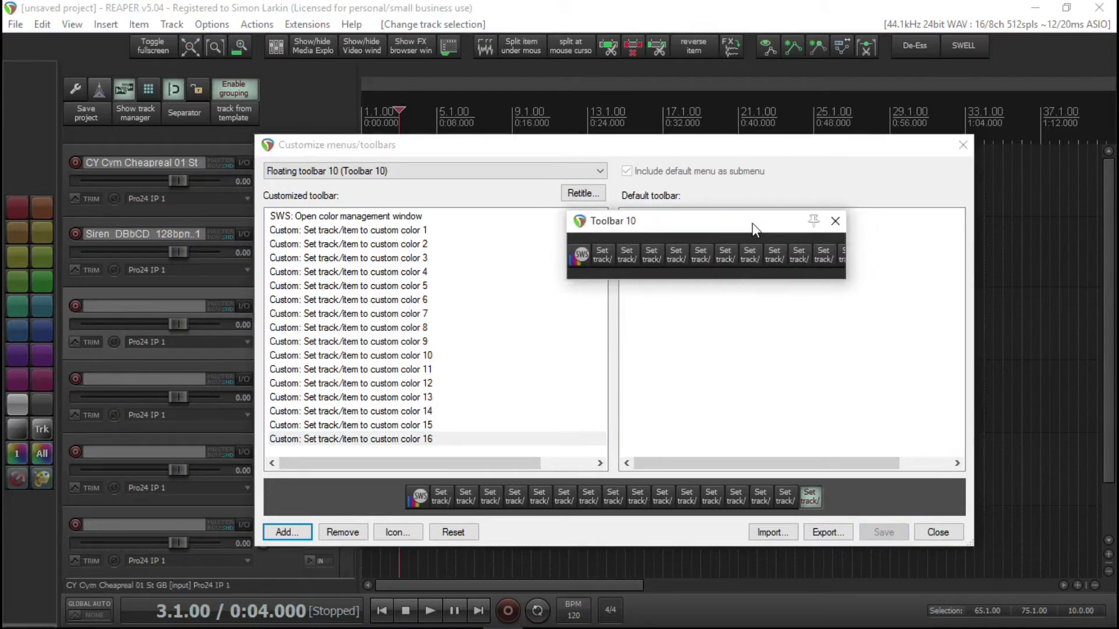
left_click(602, 254)
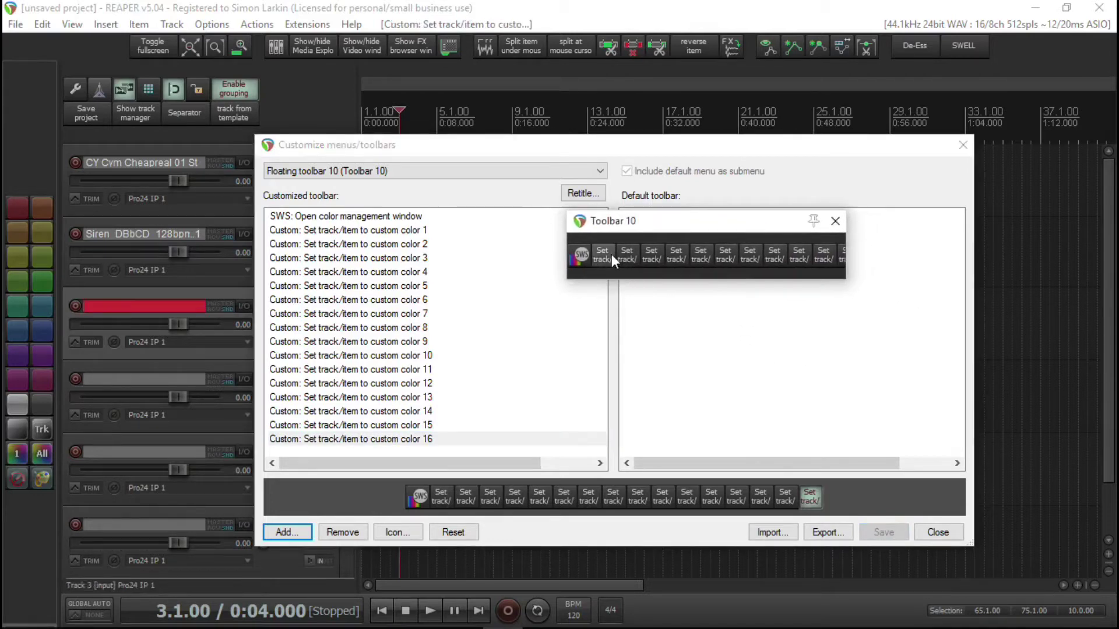
left_click(69, 159)
left_click(701, 256)
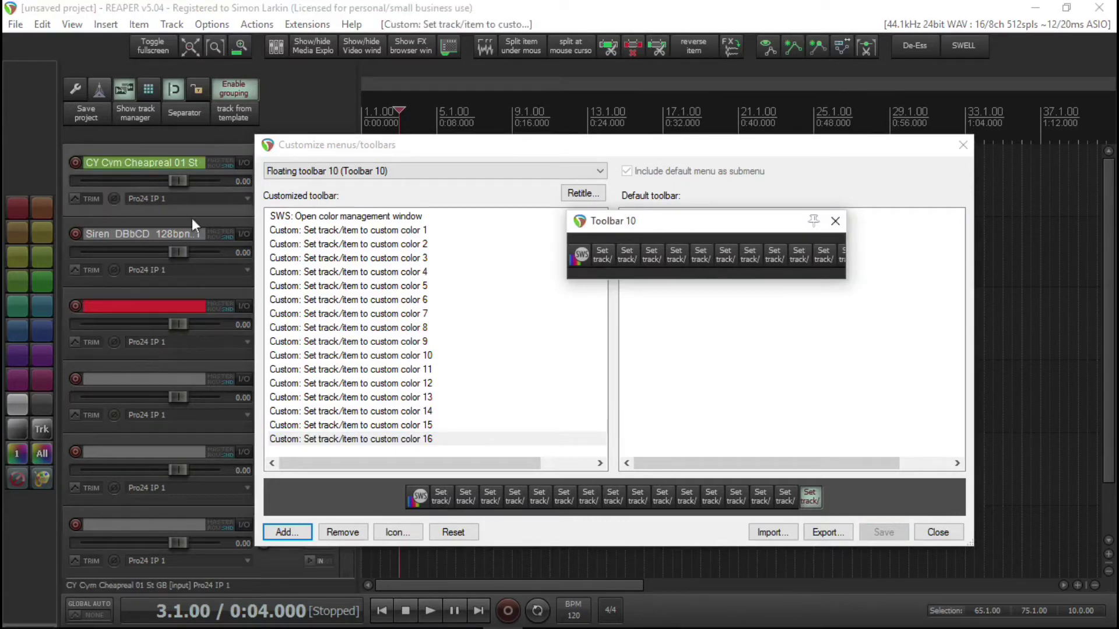
Rearrange the Toolbar 10 and customization windows, and resize Toolbar 10 so its buttons wrap onto two rows
left_click_drag(736, 221, 543, 214)
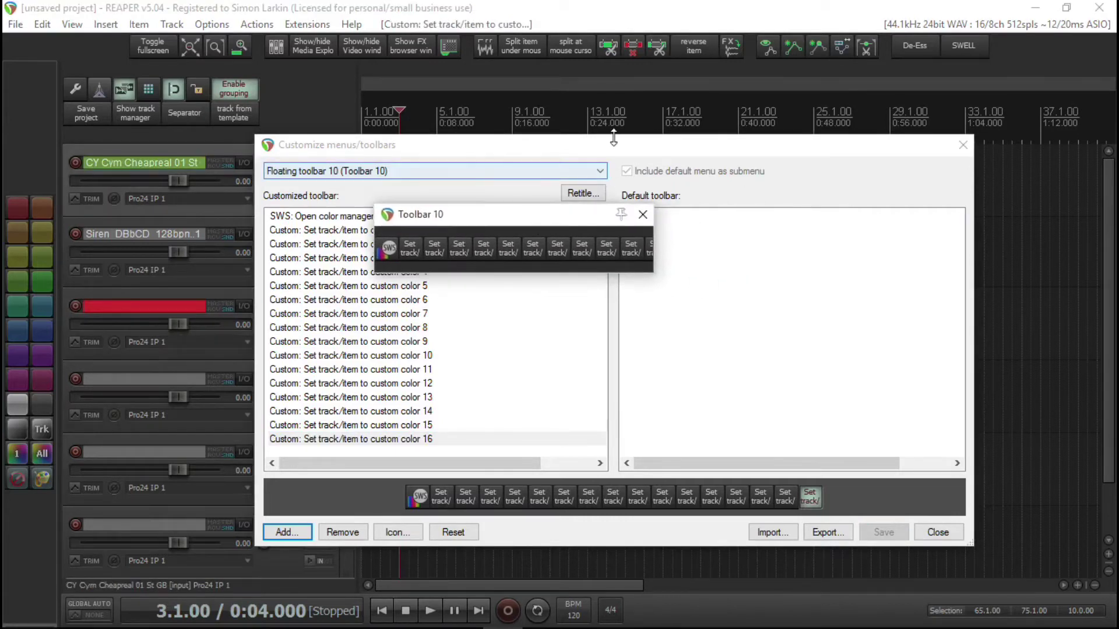
left_click_drag(614, 138, 830, 114)
left_click_drag(529, 223, 866, 285)
left_click_drag(862, 123, 516, 57)
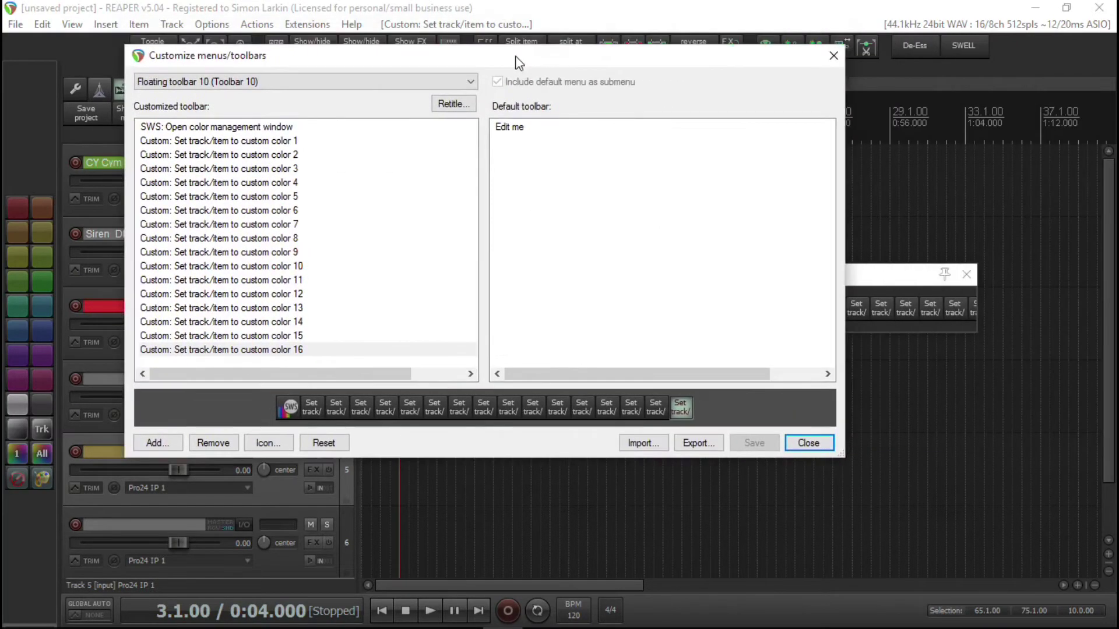
left_click(889, 283)
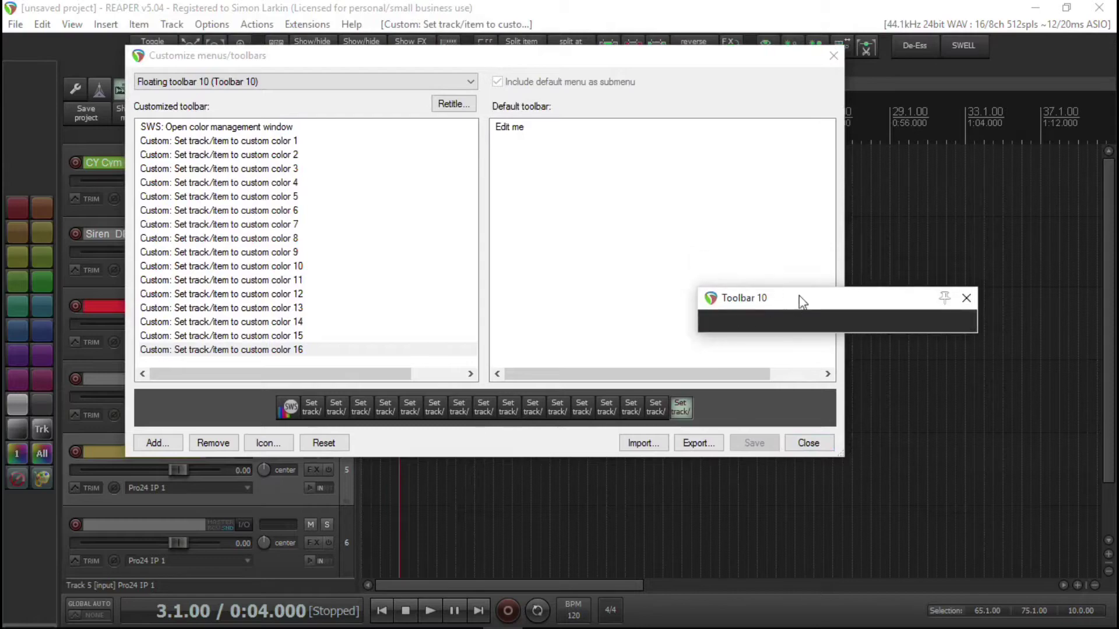
left_click_drag(822, 287, 804, 201)
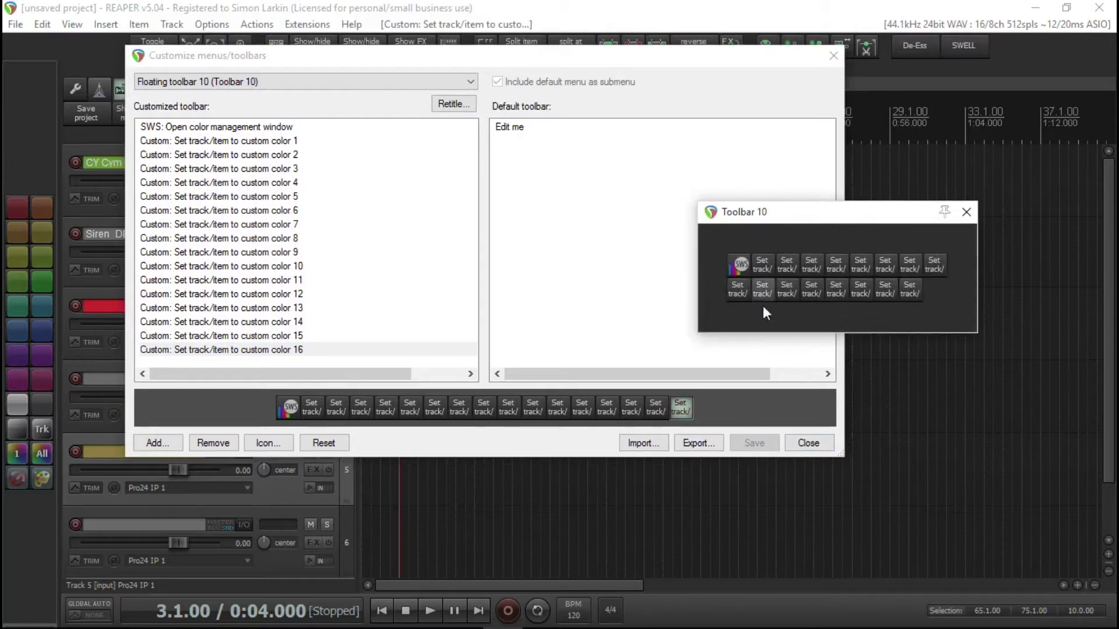
left_click(699, 335)
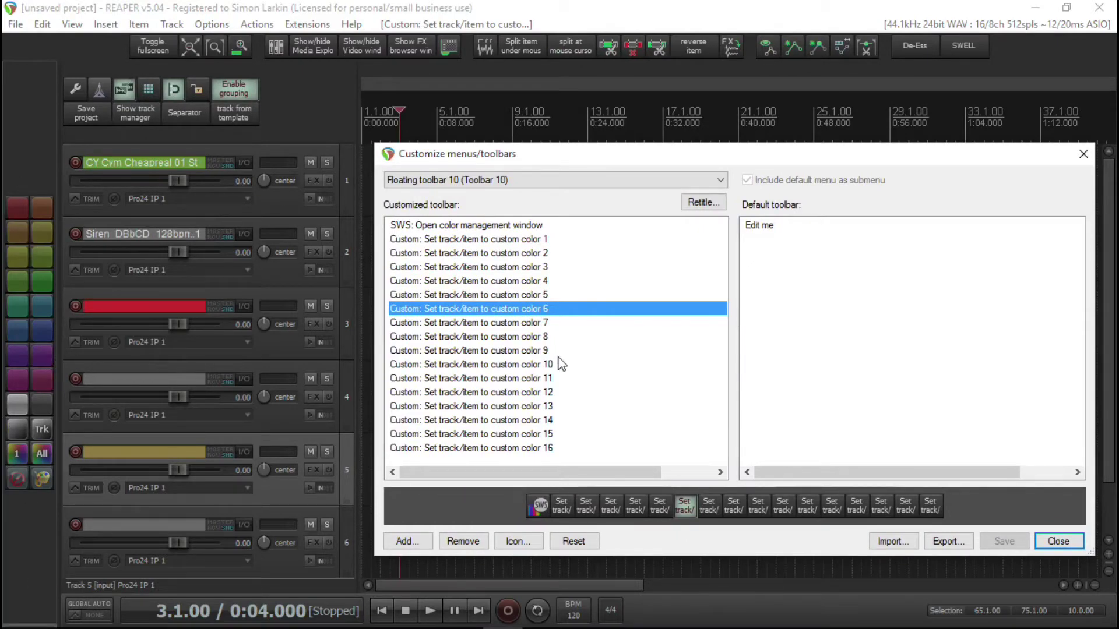
Assign the colored number 1 icon to the custom color 1 button, keeping the icon browser open beside the toolbar preview
left_click(550, 505)
left_click(561, 507)
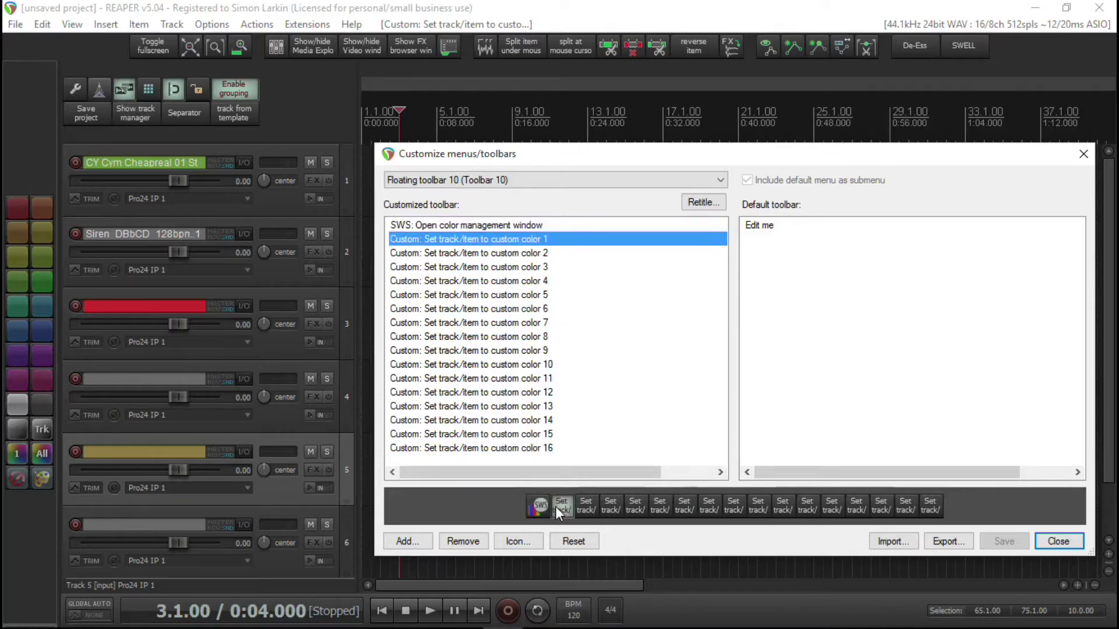
left_click(524, 541)
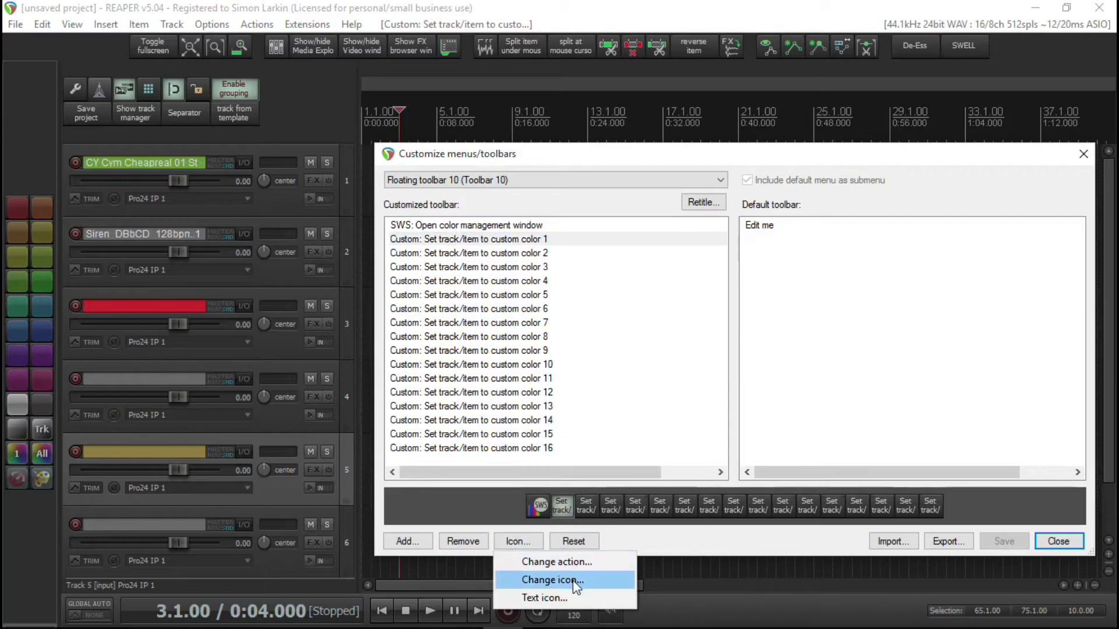
left_click(552, 580)
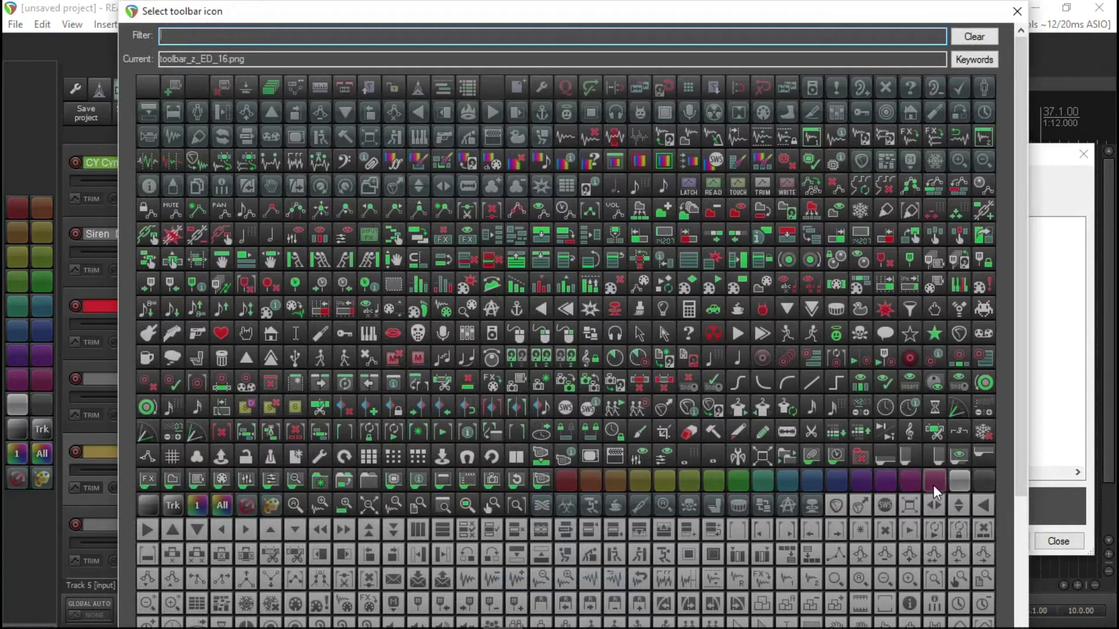
scroll(933, 485, "down", 3)
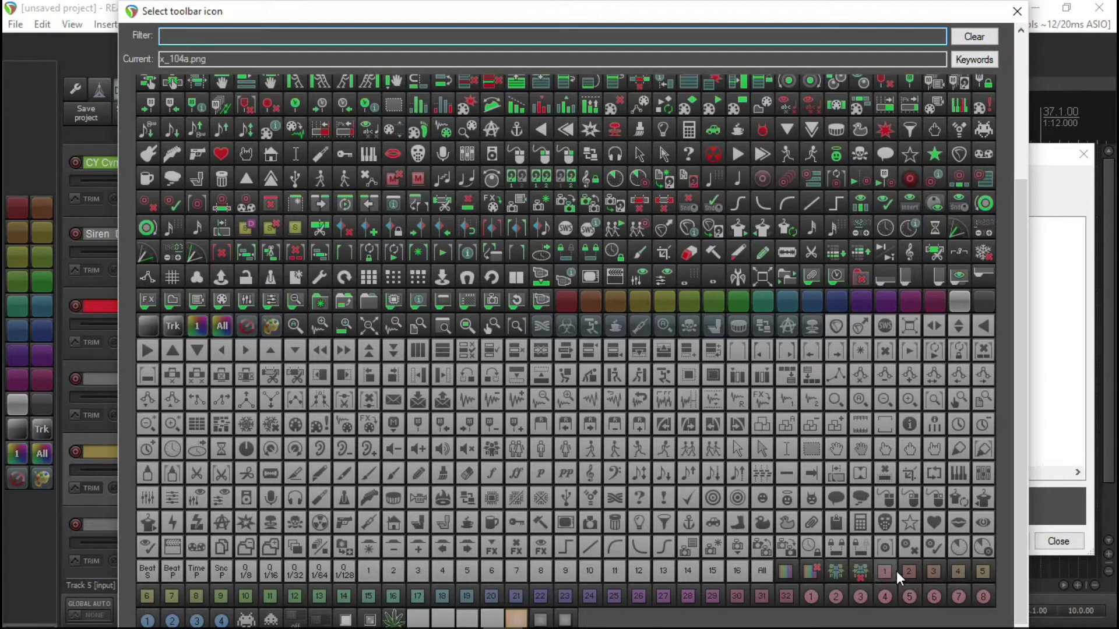
left_click_drag(792, 14, 304, 18)
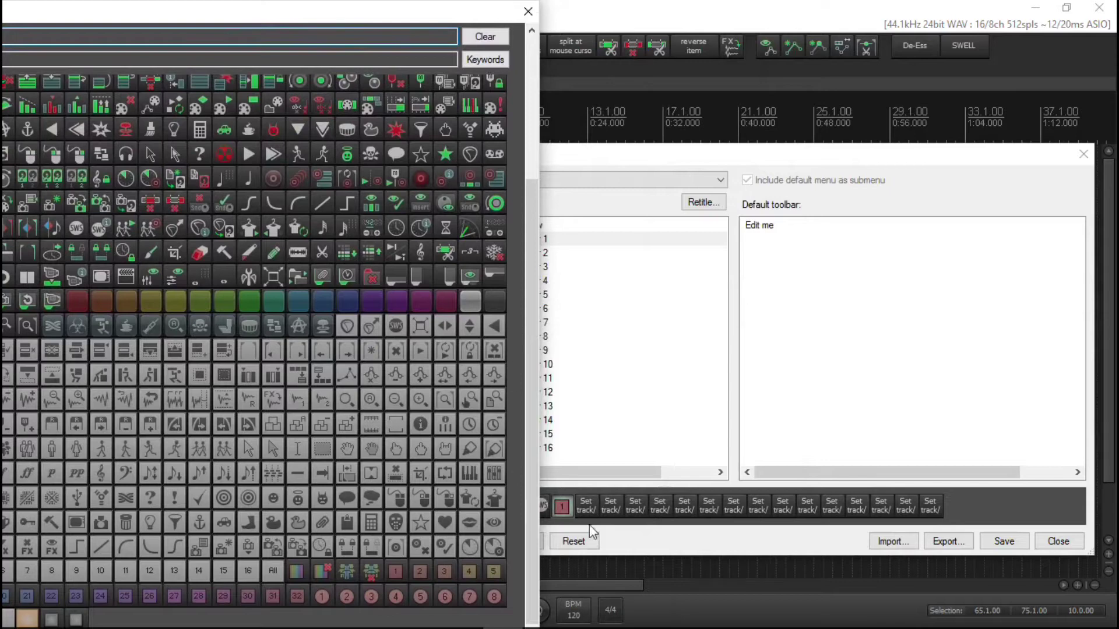
Assign the matching colored number icons 2 through 16 to the remaining custom color buttons and save the toolbar
left_click(593, 499)
left_click(421, 573)
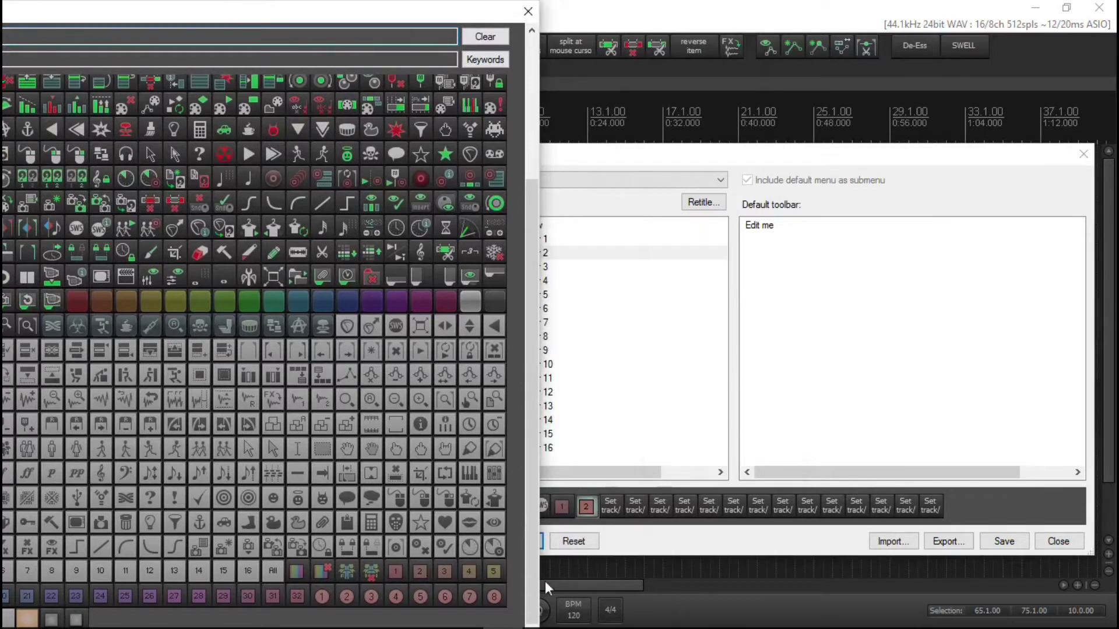
left_click(612, 505)
left_click(442, 572)
left_click(473, 572)
left_click(660, 506)
left_click(500, 576)
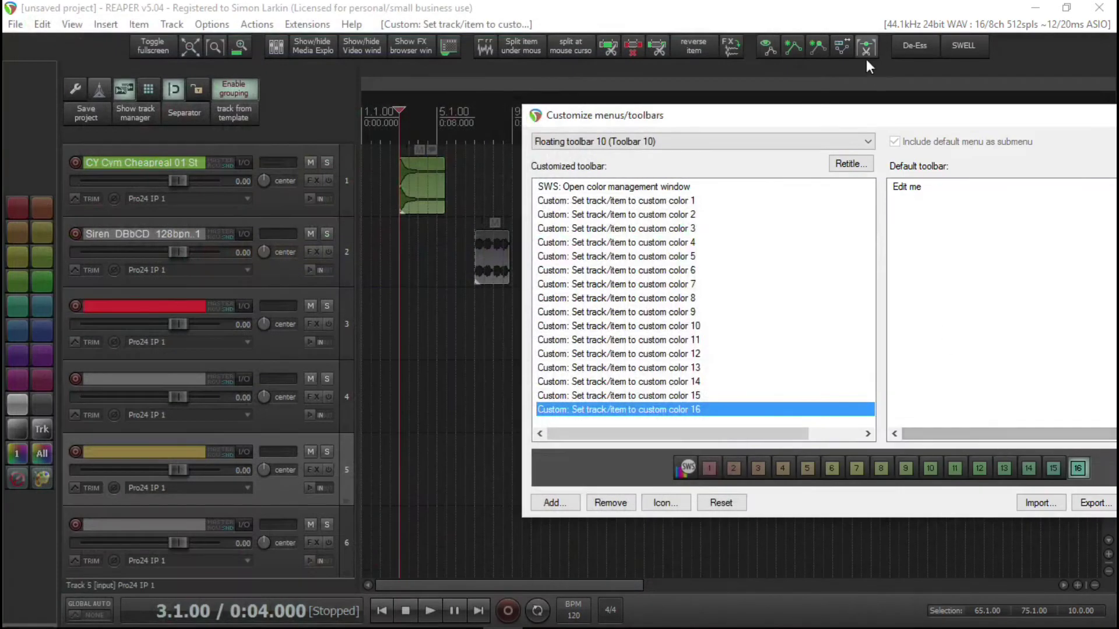
left_click_drag(872, 118, 574, 100)
left_click(867, 484)
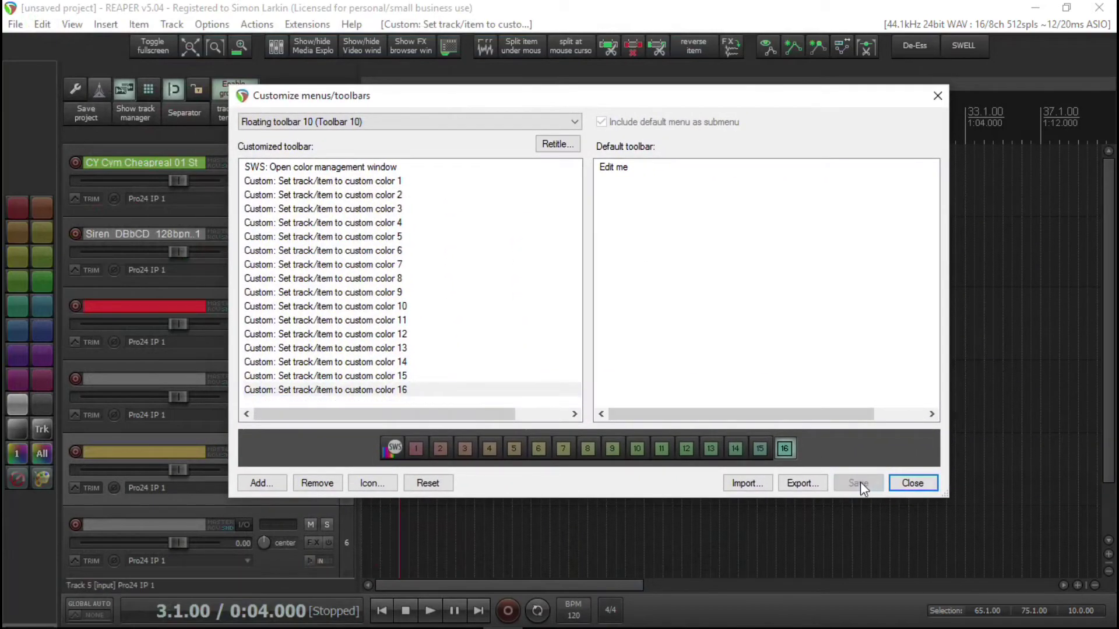
Open Toolbar 10, widen it to check the numbered color buttons in a single row, and close it again
right_click(1022, 55)
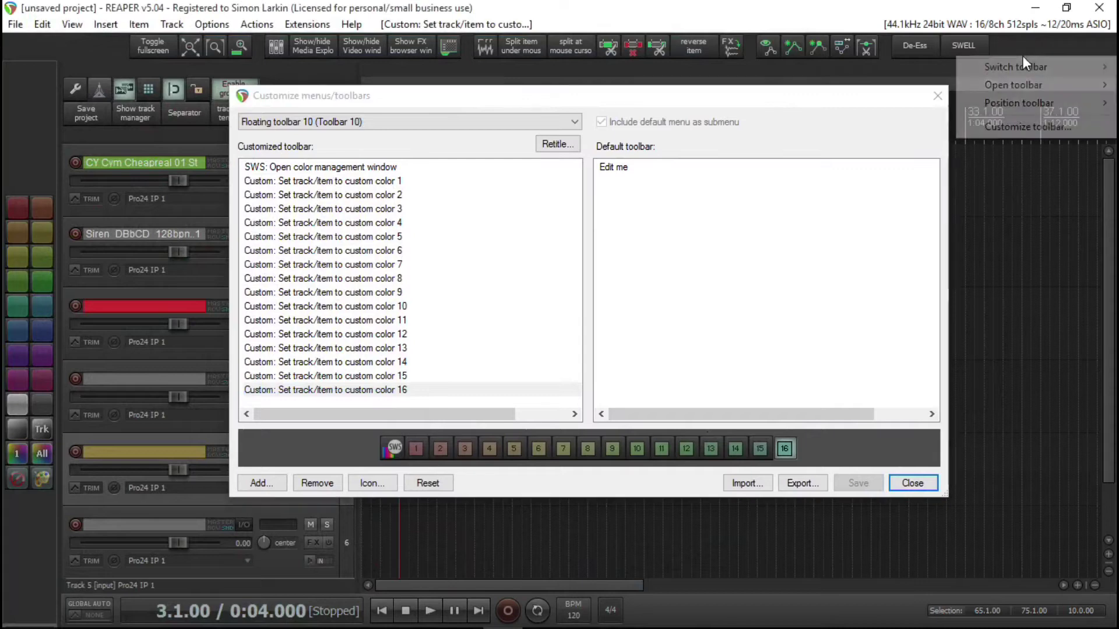
mouse_move(1025, 83)
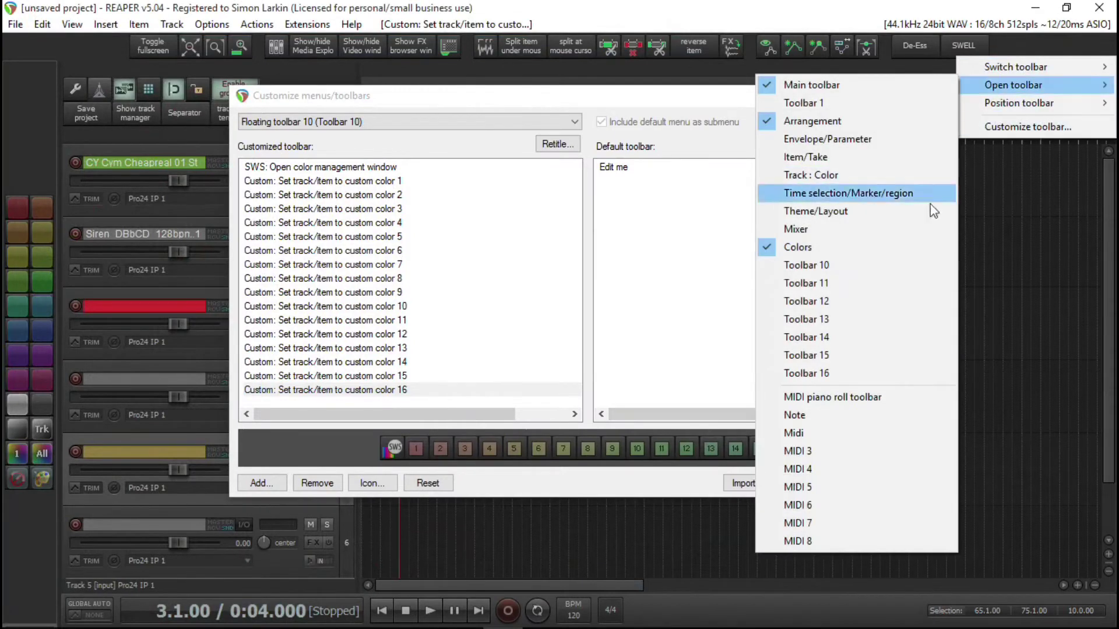
left_click(859, 263)
left_click_drag(879, 226, 664, 174)
left_click_drag(767, 266, 987, 266)
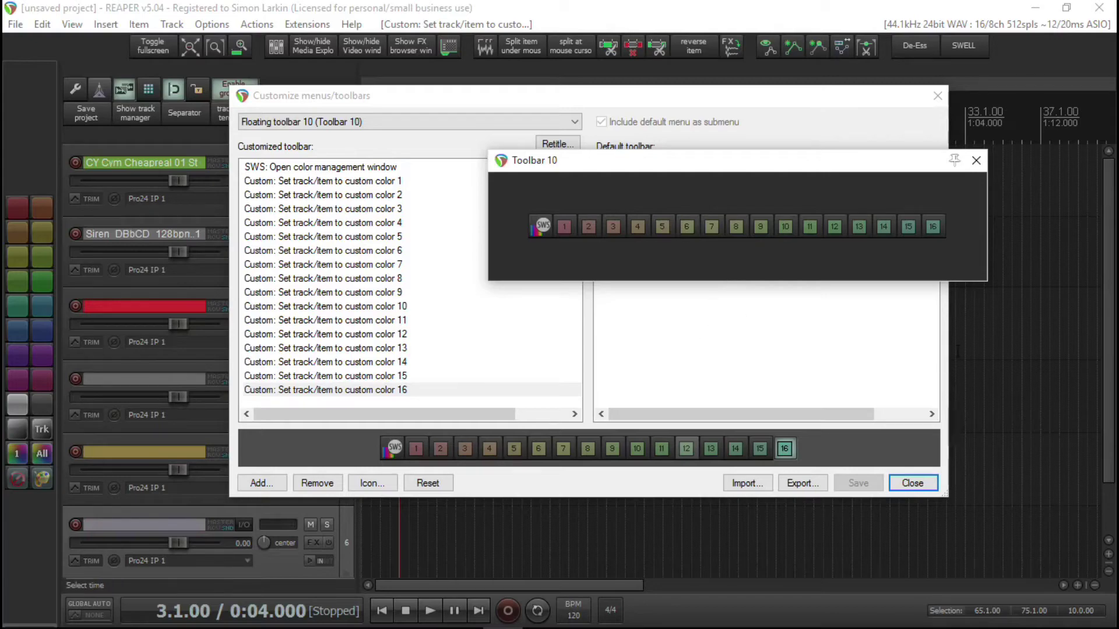
left_click_drag(890, 163, 854, 153)
left_click(940, 151)
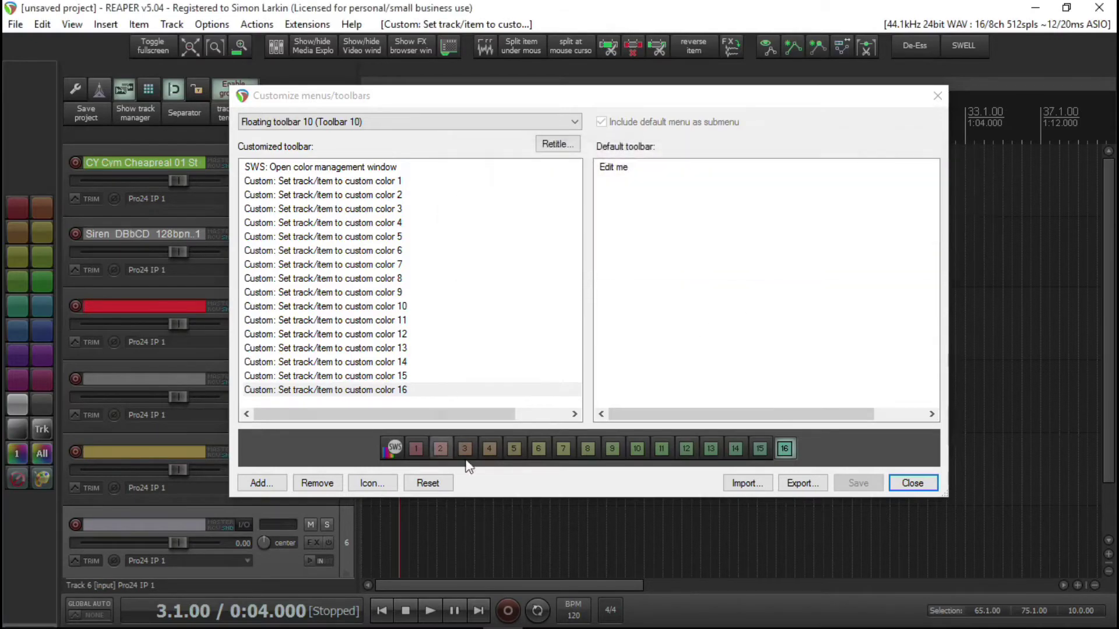
Filter the actions by "color" and add the SWS actions setting selected tracks to one random custom color and to random custom colors
left_click(275, 487)
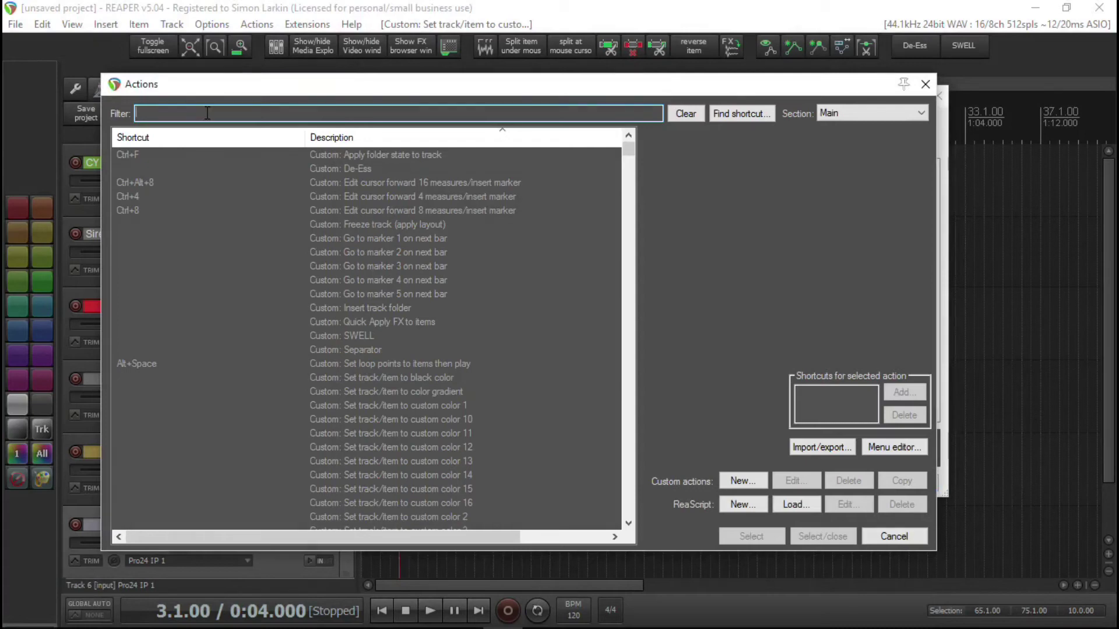
type("color")
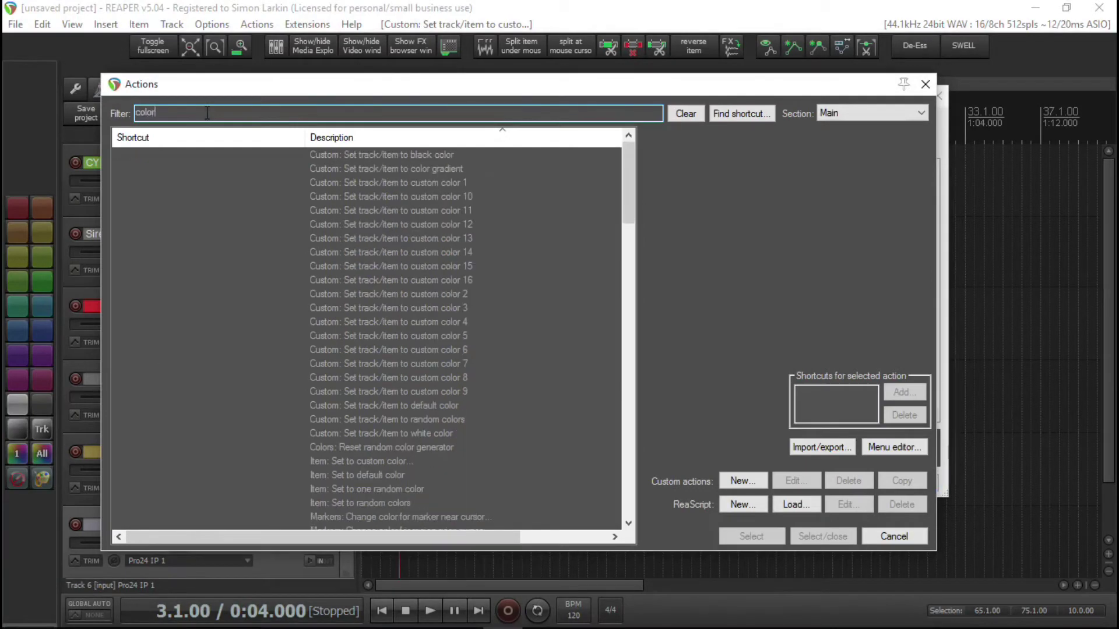
scroll(552, 409, "down", 20)
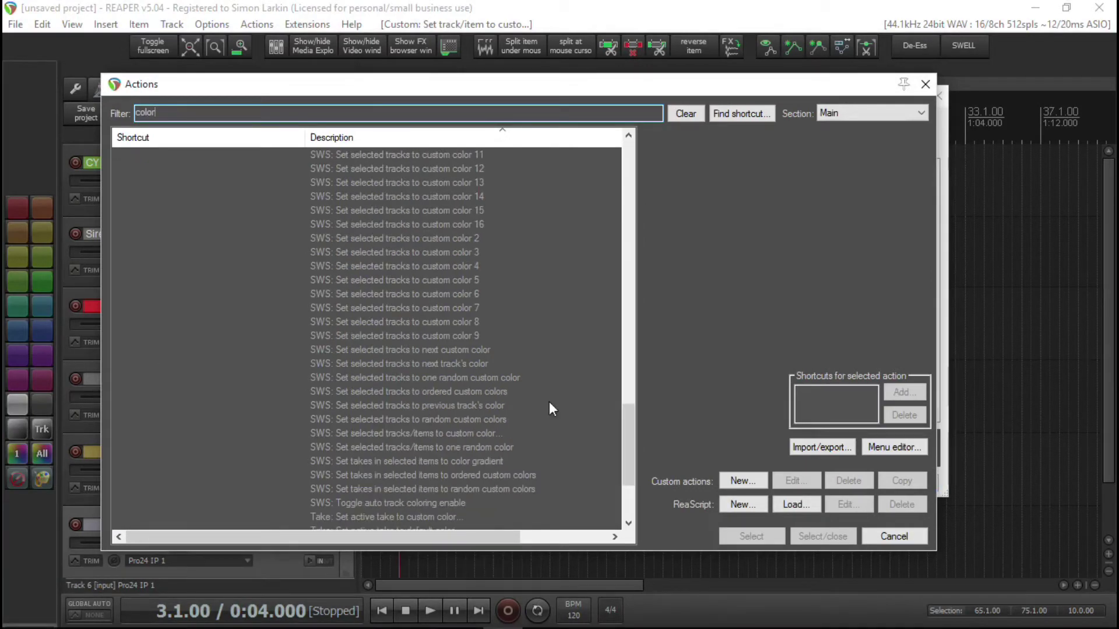
left_click(388, 380)
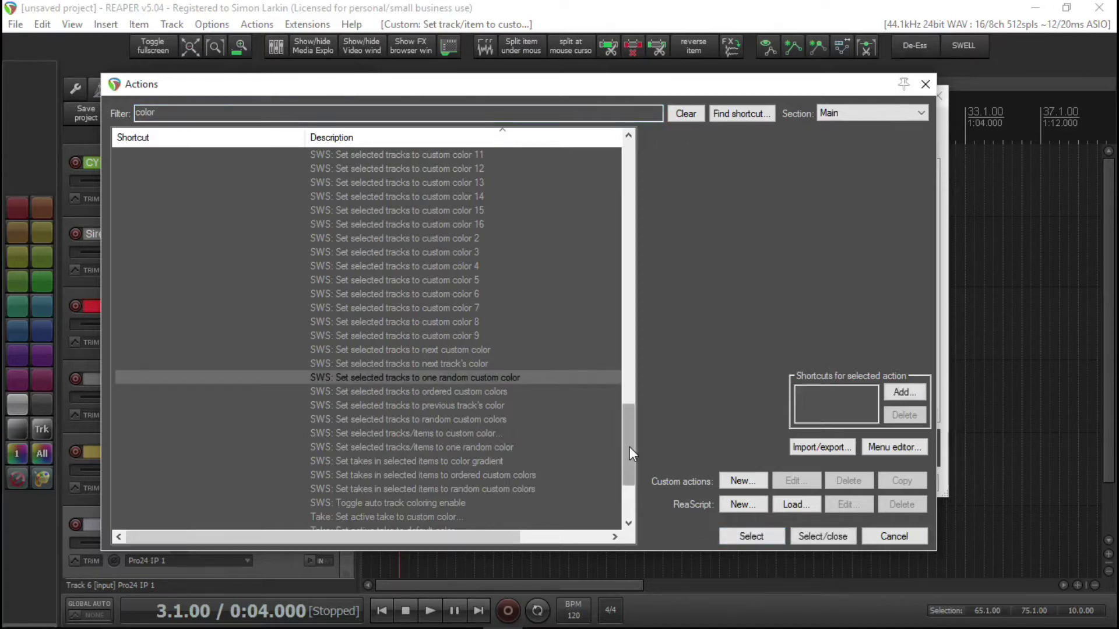
left_click(426, 421)
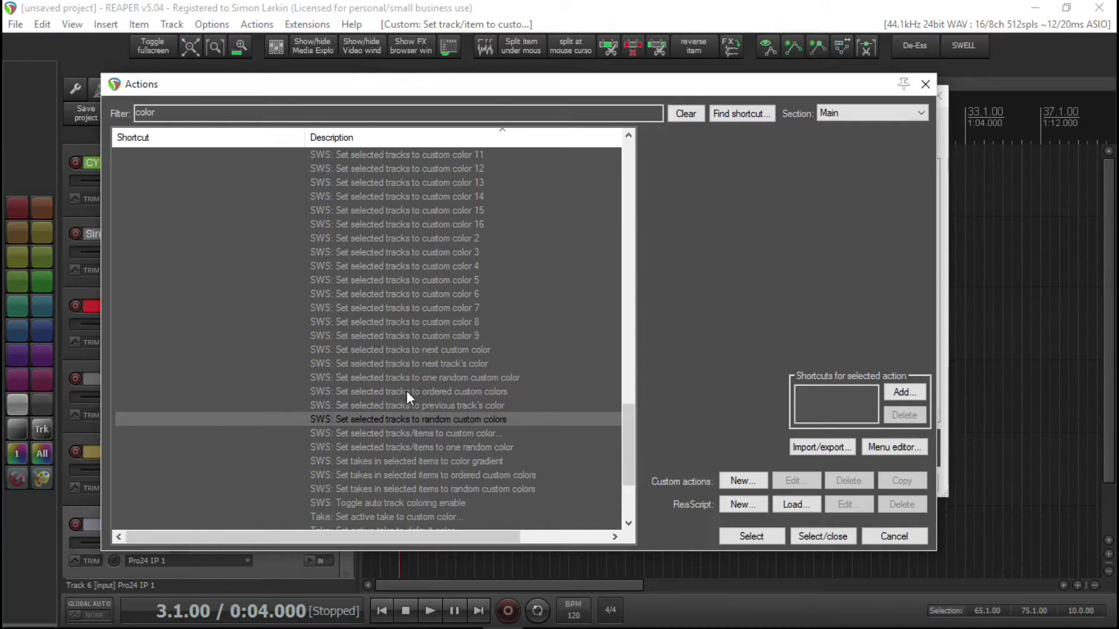
Add the SWS actions setting selected tracks to the previous track's color and to the next track's color, and check the toolbar list
left_click(465, 406)
left_click(746, 539)
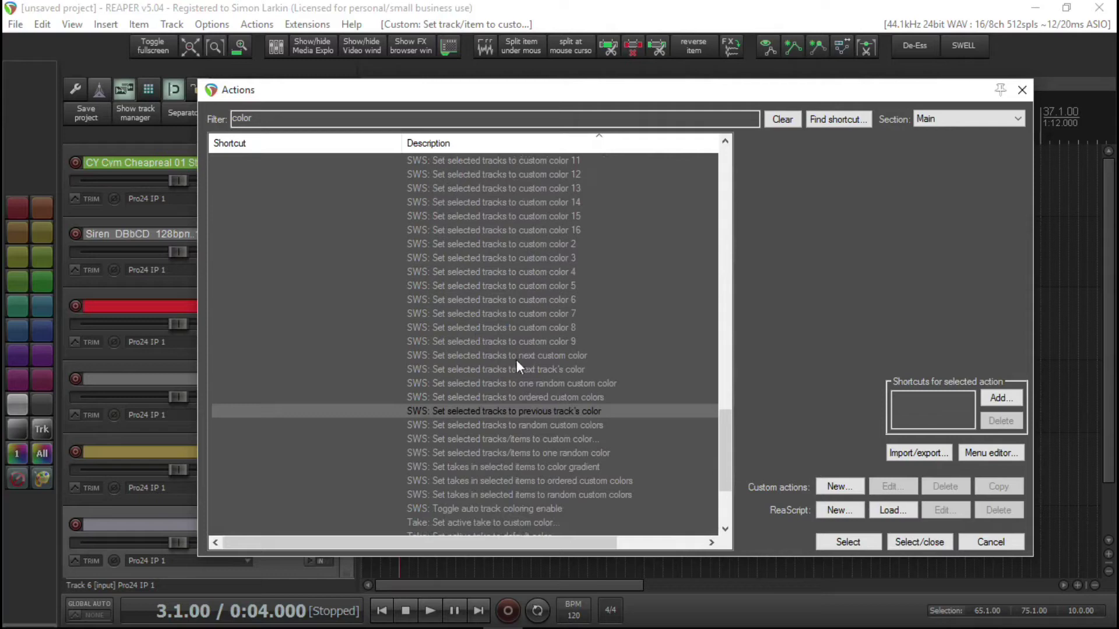
left_click(526, 370)
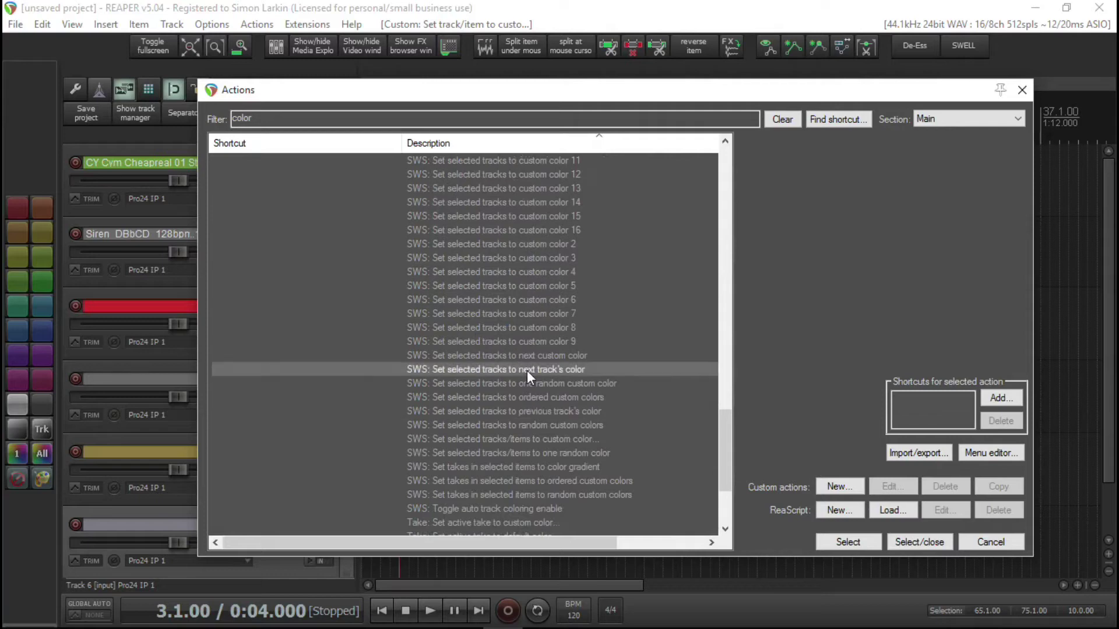
left_click(914, 543)
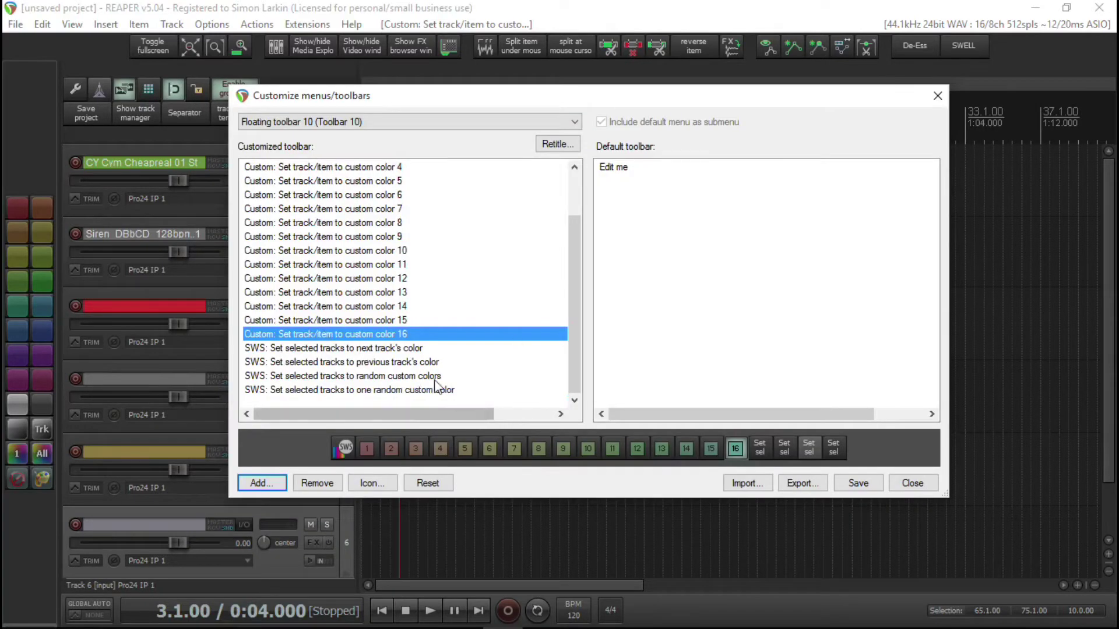
scroll(436, 386, "up", 1)
scroll(436, 386, "down", 1)
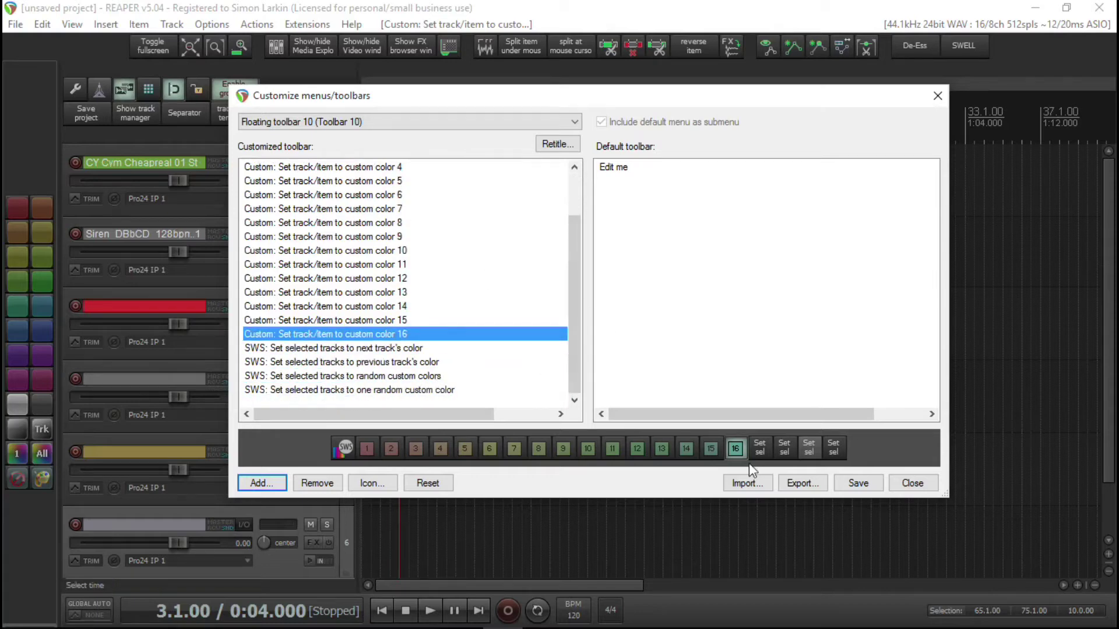
Save the toolbar and check which action each of the four new text buttons carries
left_click(852, 483)
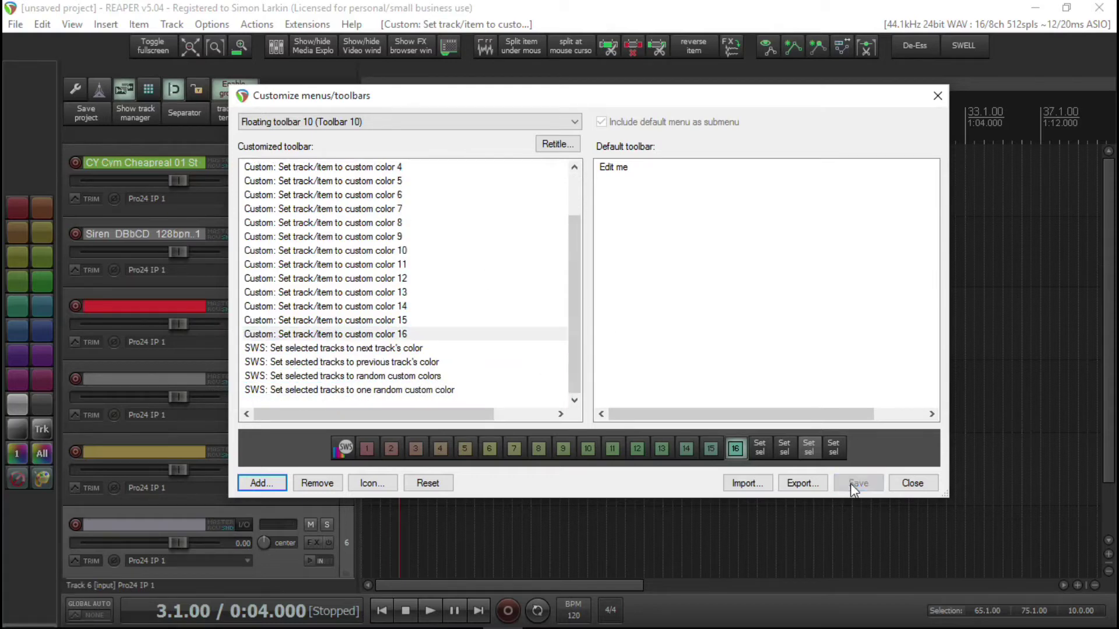
left_click(759, 448)
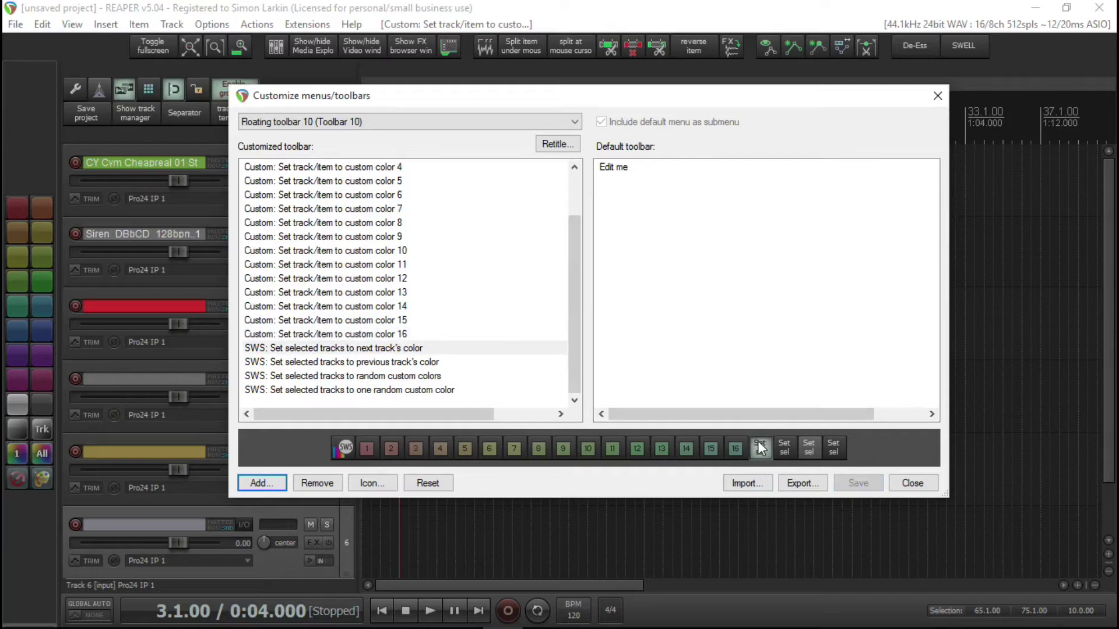
left_click(784, 447)
left_click(809, 448)
left_click(833, 447)
Relabel the four text buttons double-width as "next track's color", "previous track's color", "random custom colors" and "one random color", and save
left_click(759, 448)
left_click(367, 484)
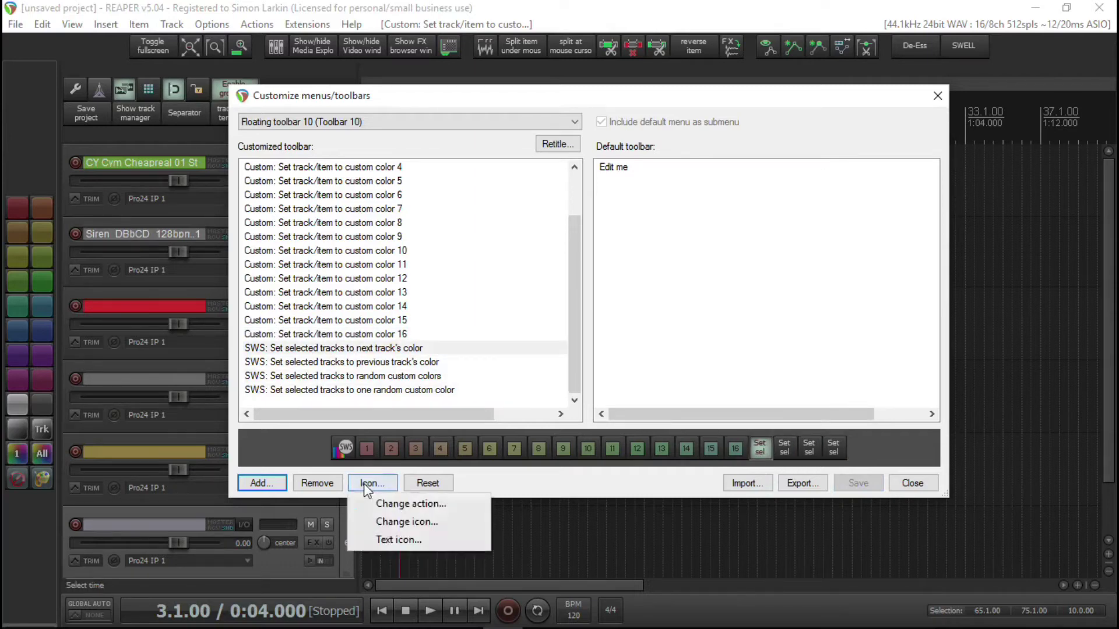
left_click(440, 538)
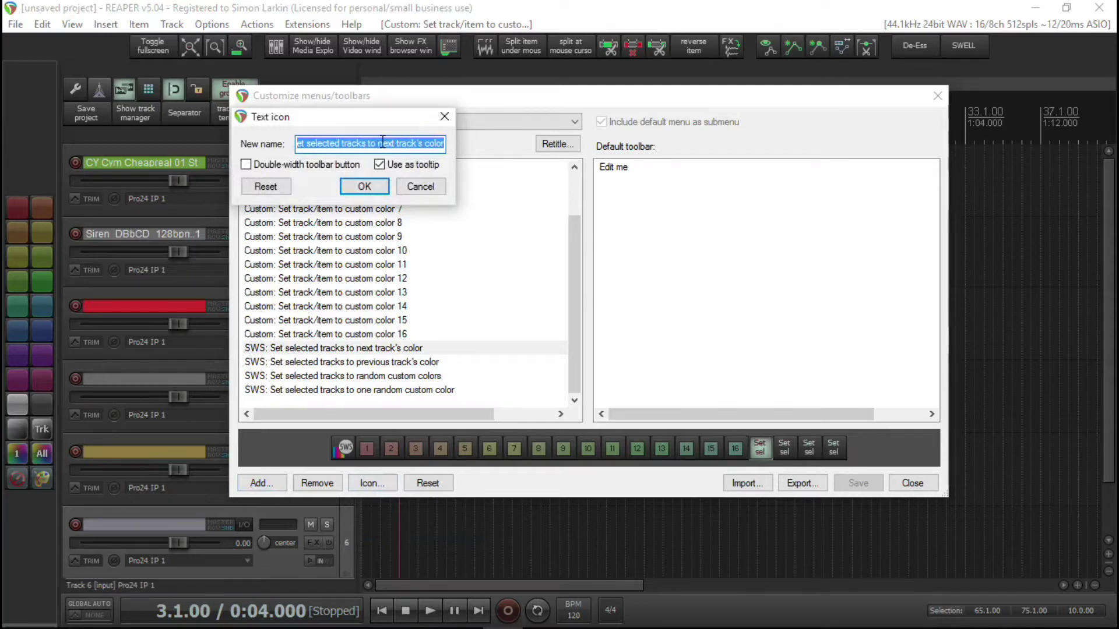
left_click_drag(379, 143, 119, 148)
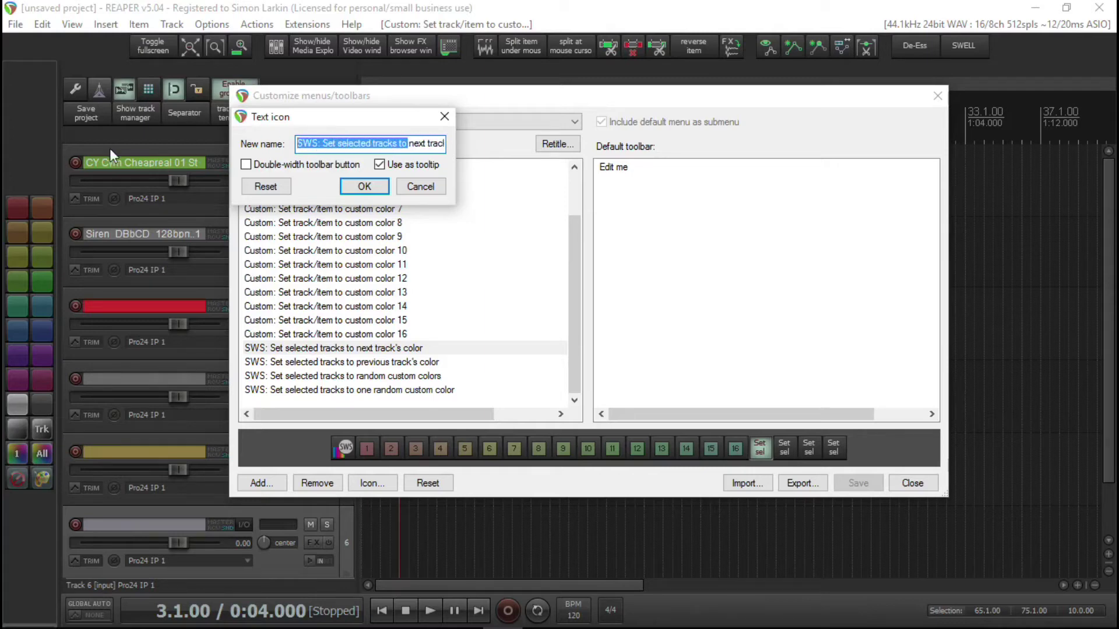
key("BackSpace")
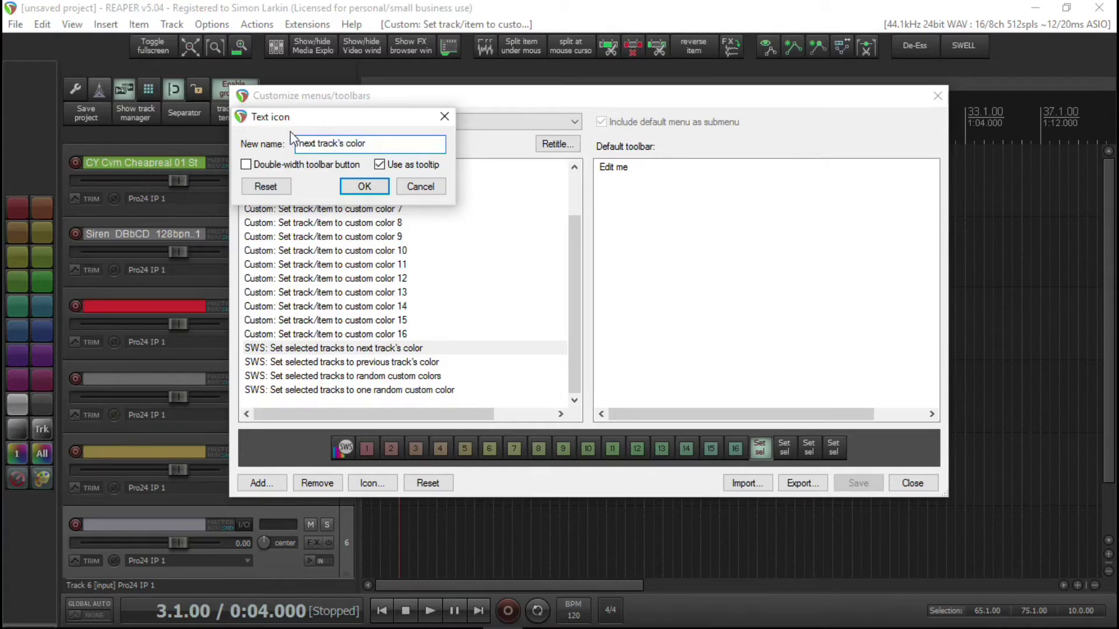
left_click(247, 166)
left_click(383, 188)
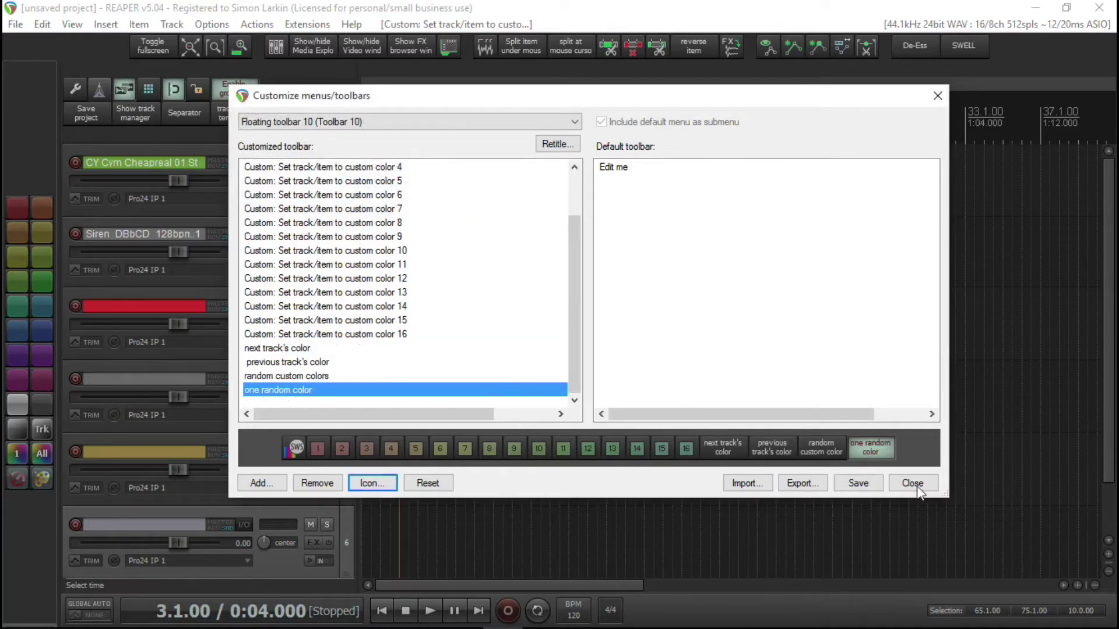
left_click(868, 484)
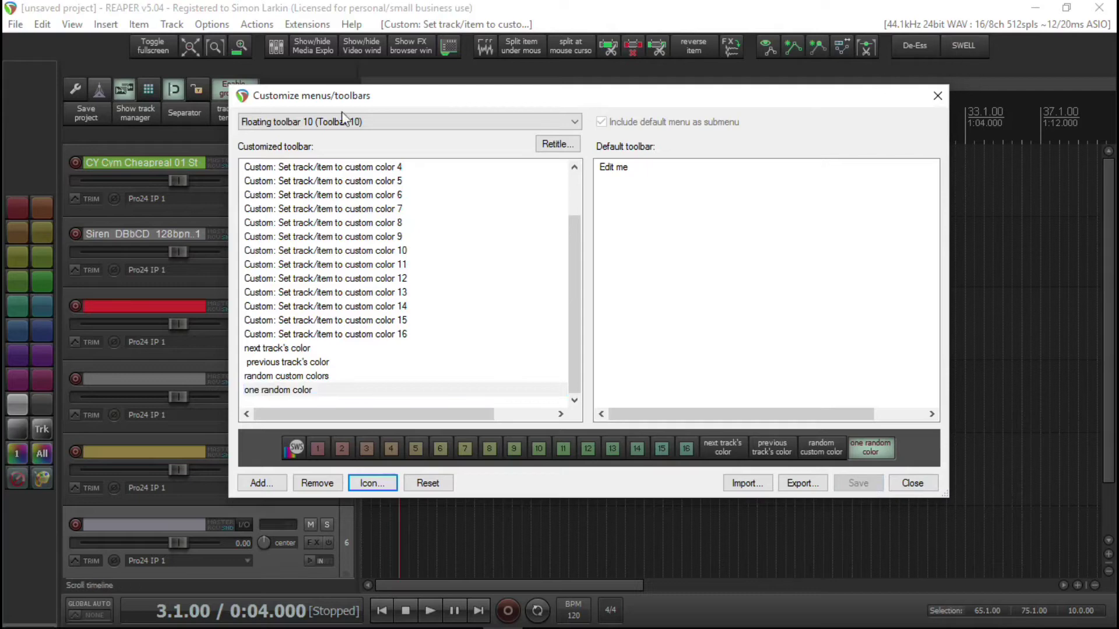
Retitle floating toolbar 10 as "Color alternative" and check its action list
left_click(558, 144)
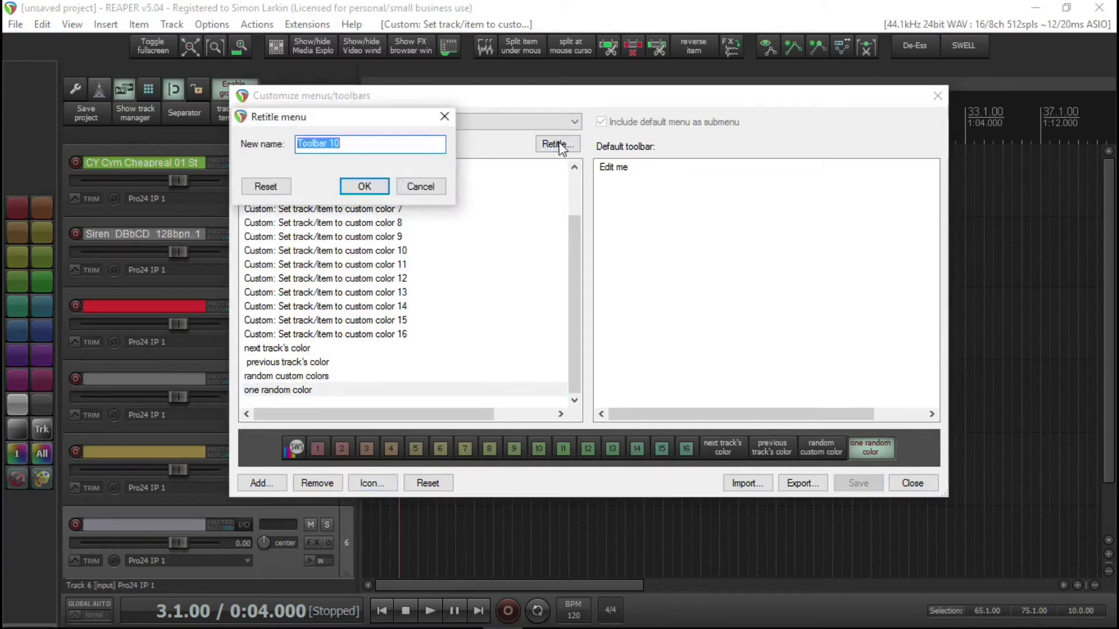
type("Color alternative")
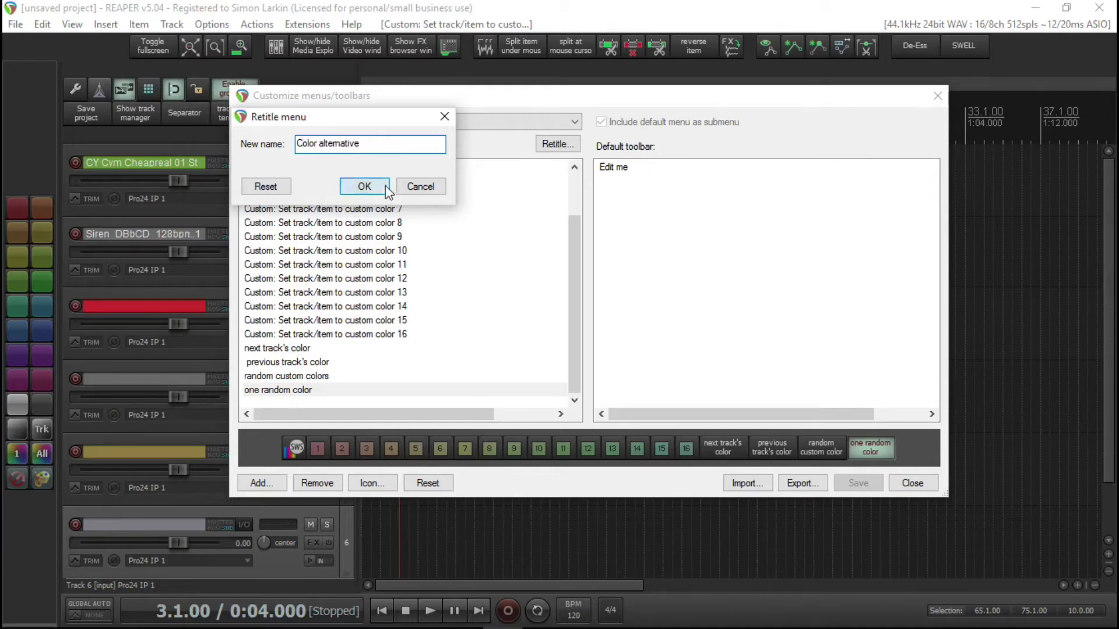
left_click(365, 187)
scroll(513, 325, "up", 2)
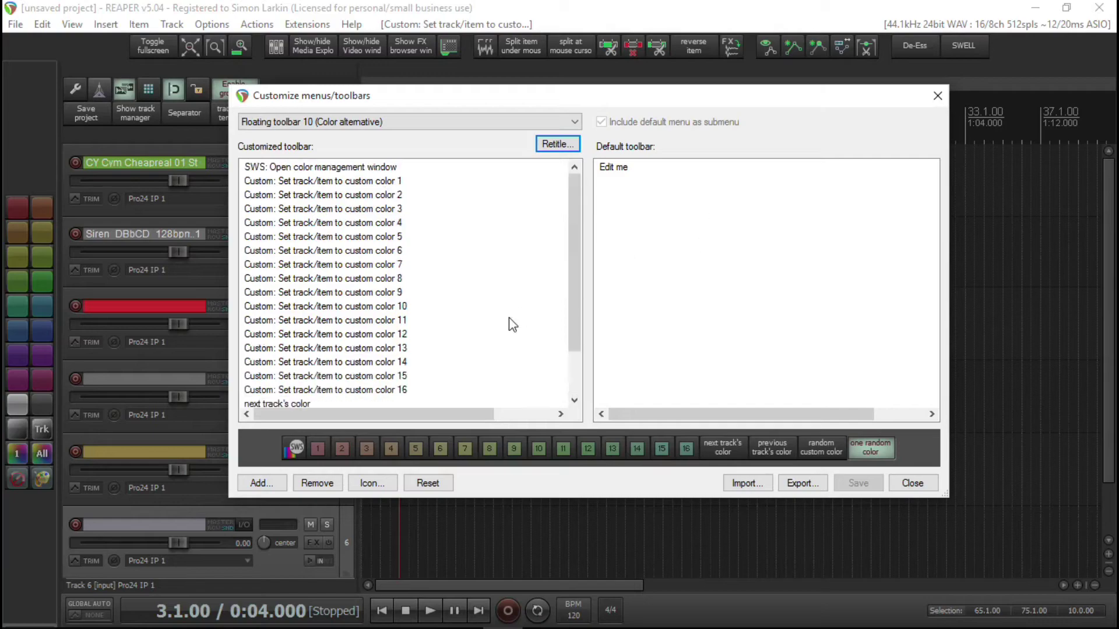
Open the Color alternative toolbar as a floating window and move it clear of the previewed toolbar buttons
right_click(1055, 71)
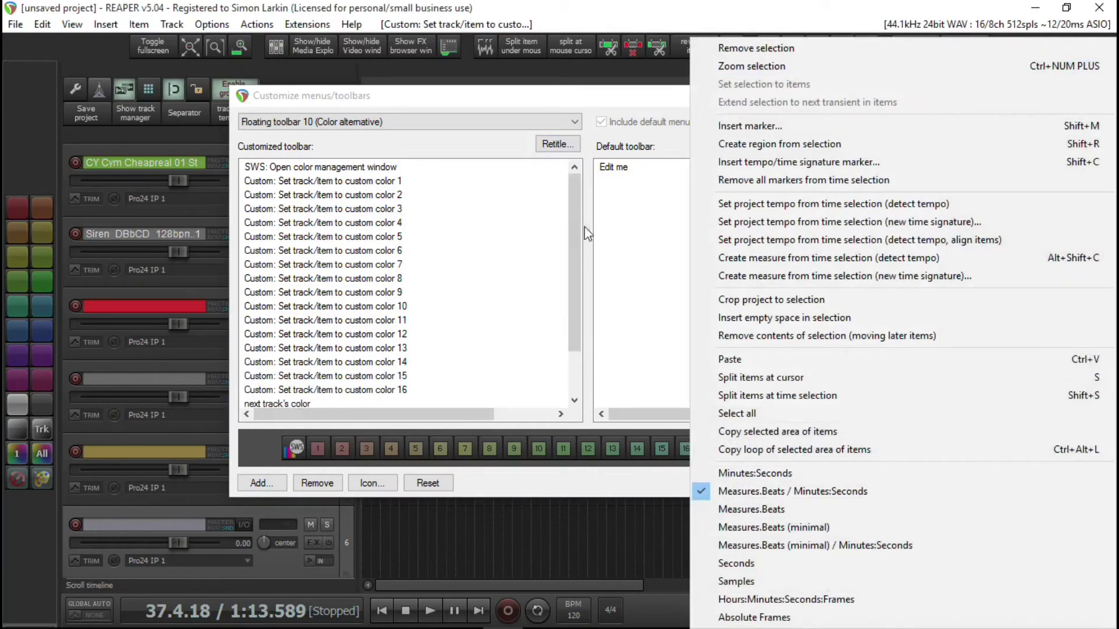
left_click(541, 542)
right_click(1024, 39)
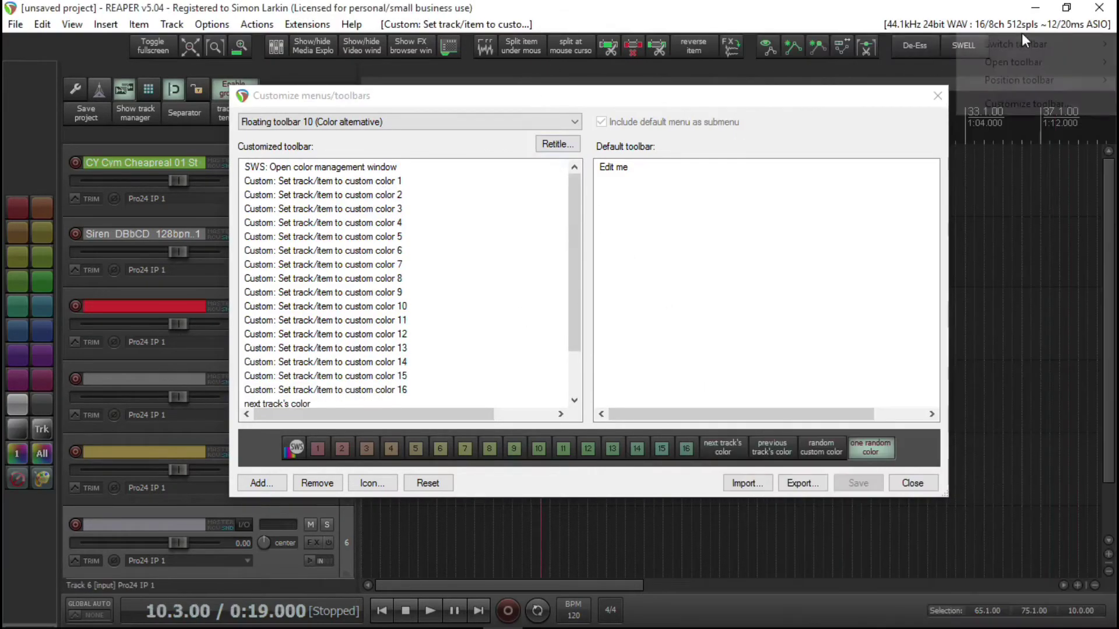
mouse_move(1021, 62)
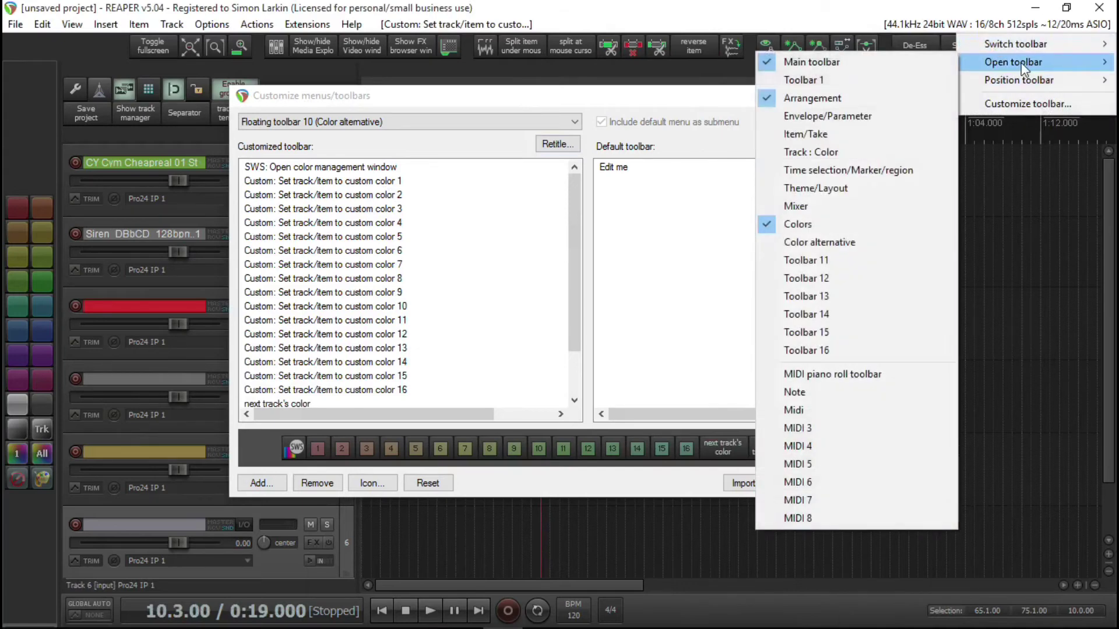
left_click(791, 240)
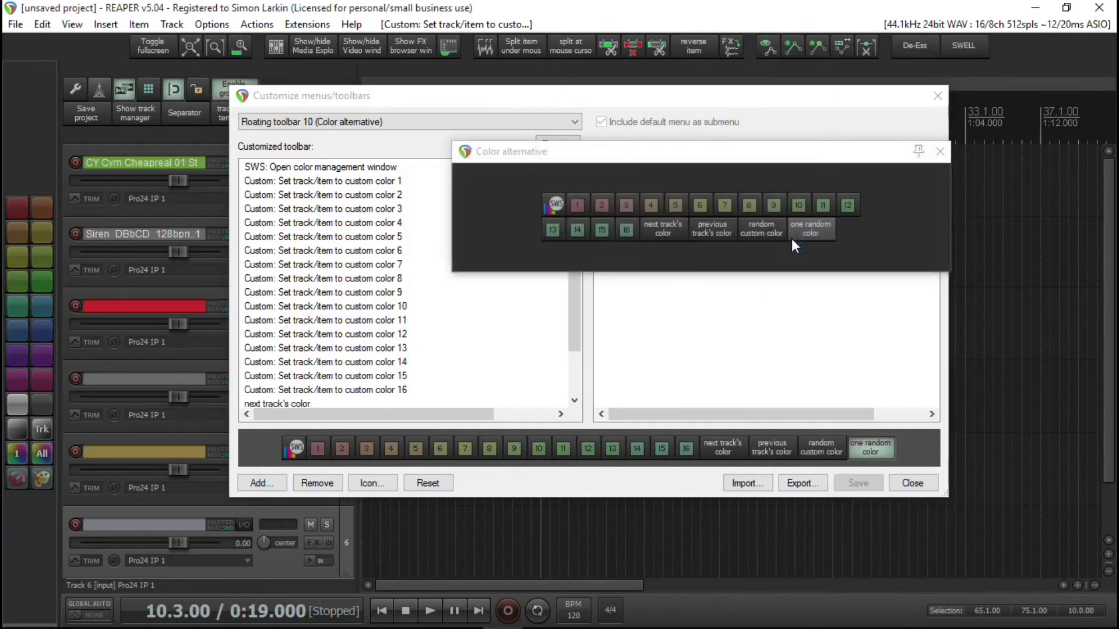
left_click_drag(802, 152, 540, 172)
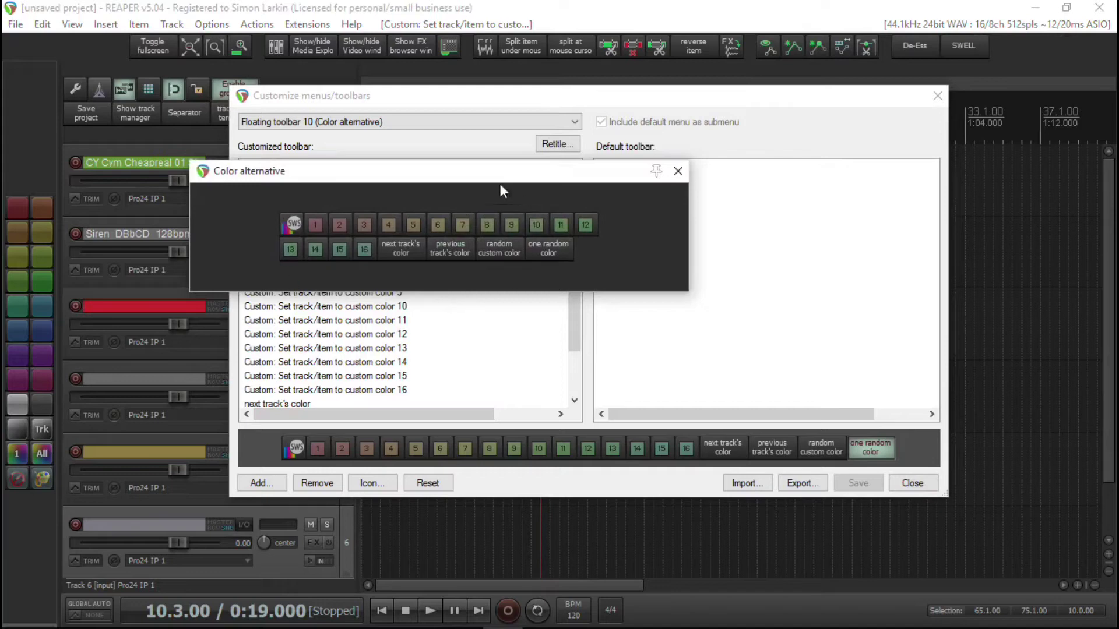
Position the Color alternative toolbar in the Toolbar Docker and shrink the docker window to a short strip
right_click(646, 245)
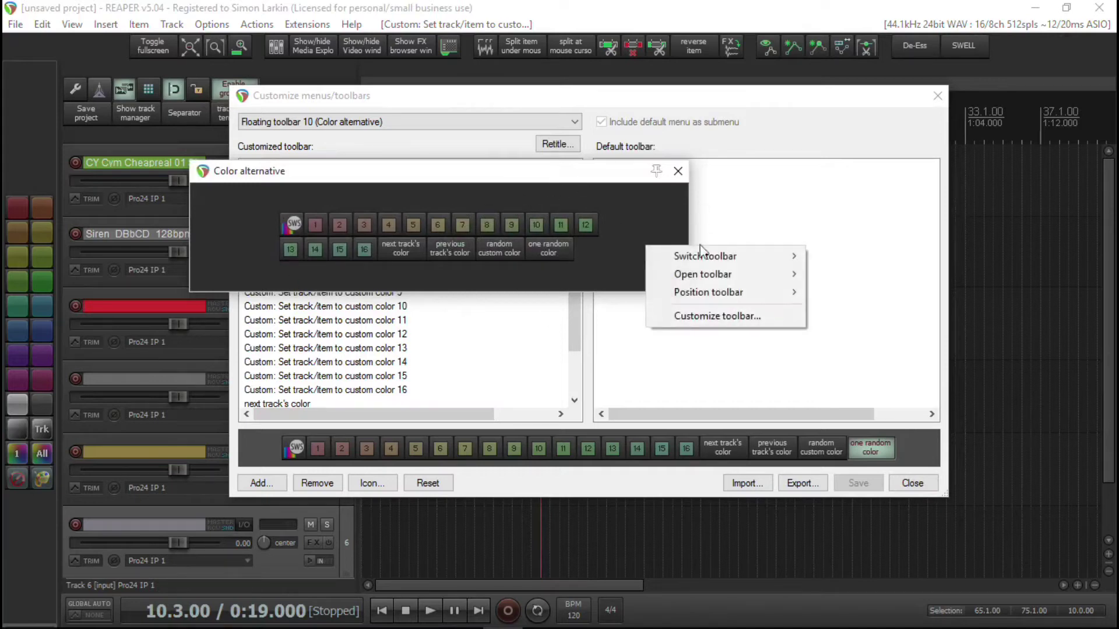
mouse_move(733, 297)
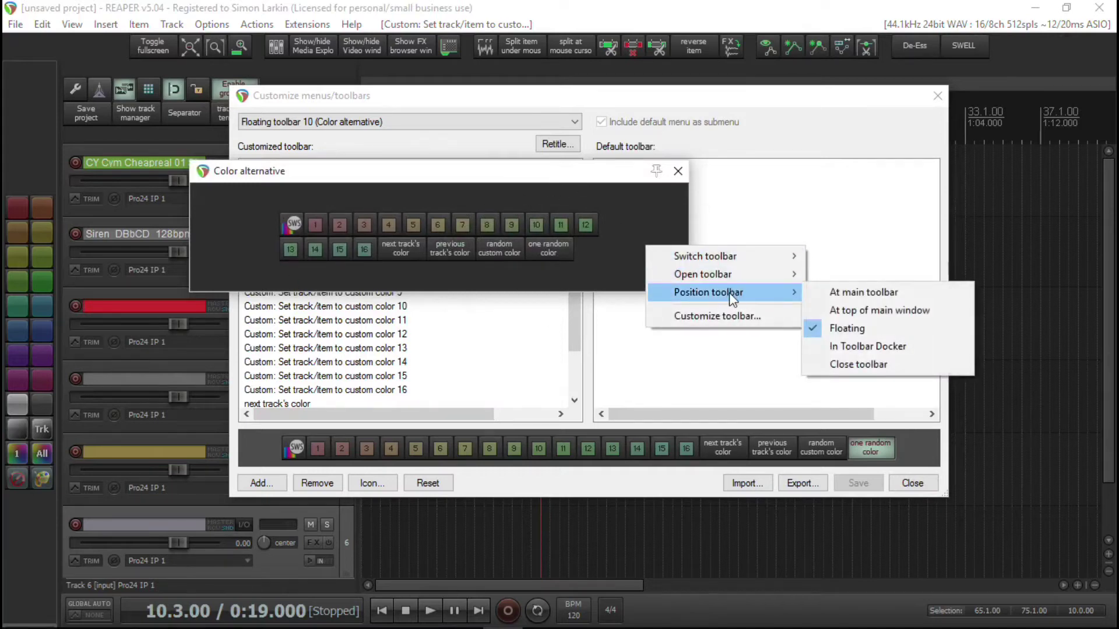
left_click(886, 347)
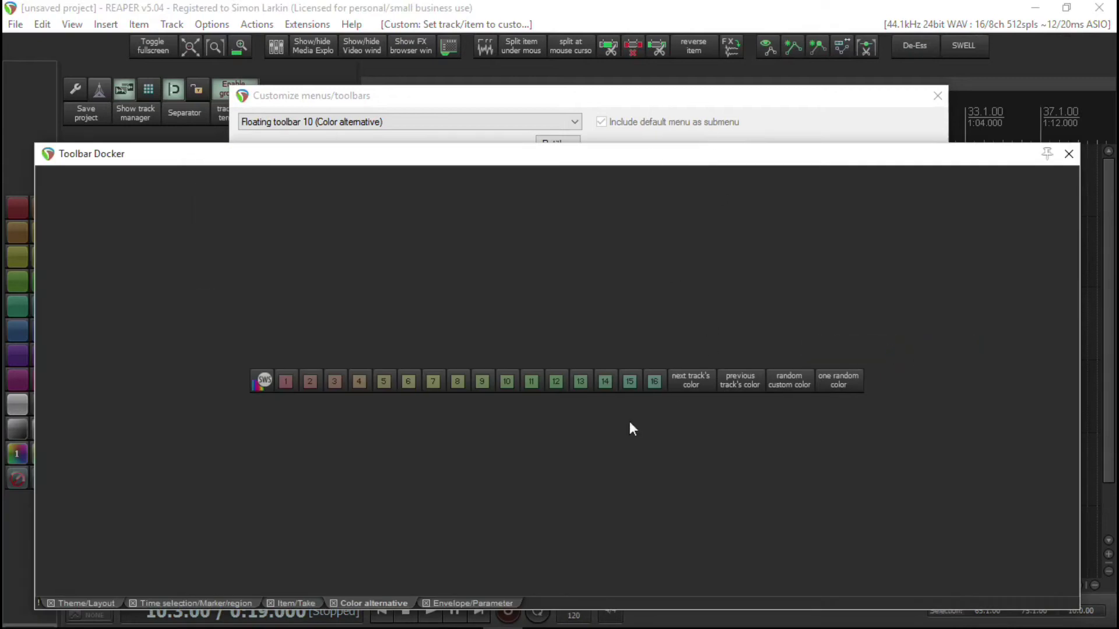
left_click_drag(571, 610, 577, 281)
left_click_drag(216, 155, 252, 146)
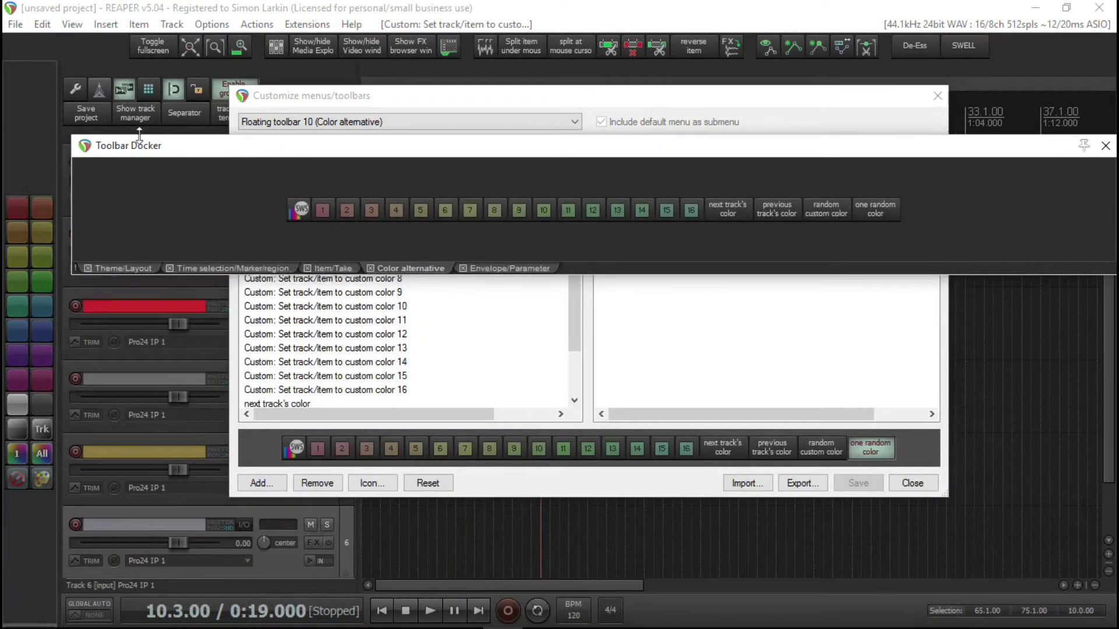
Move the existing Colors toolbar into the Toolbar Docker and reposition the docker window
right_click(51, 122)
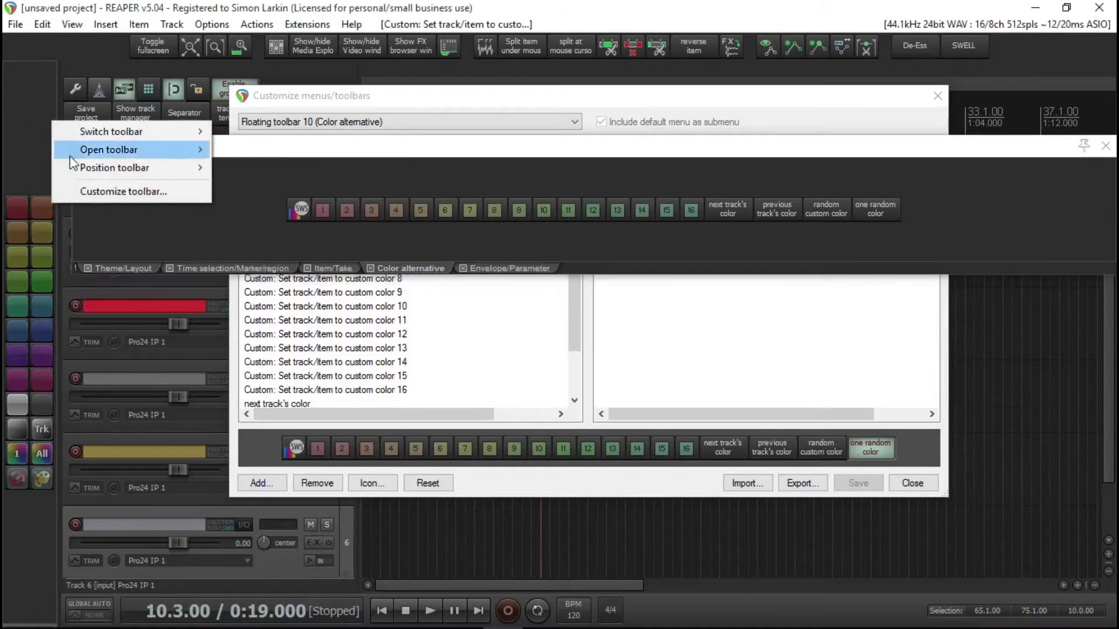
mouse_move(96, 170)
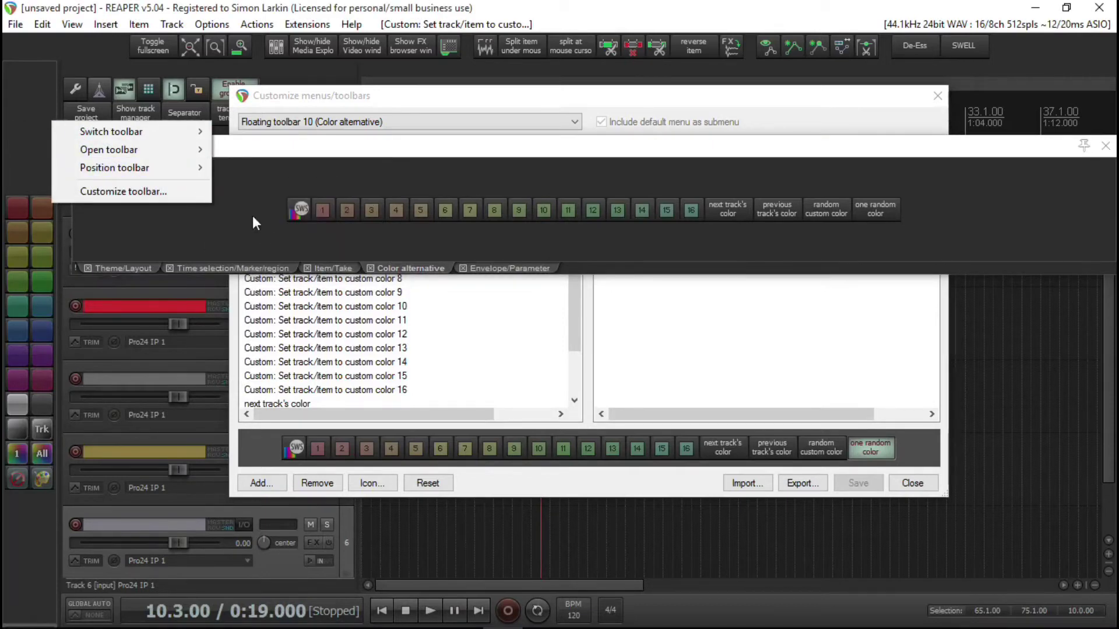
left_click(295, 221)
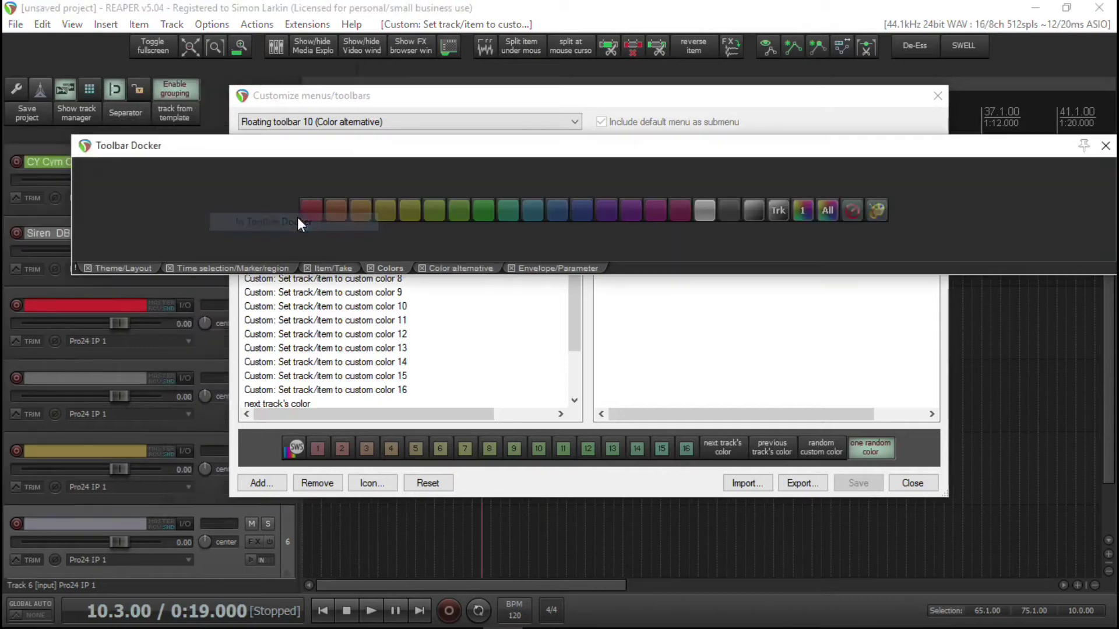
left_click_drag(557, 152, 745, 175)
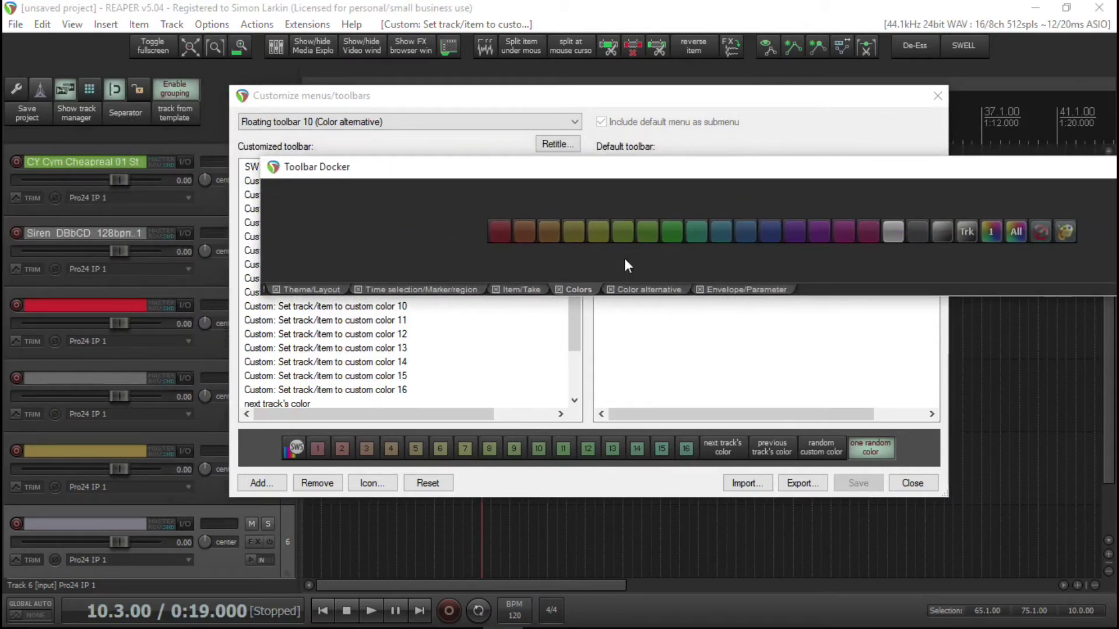
Show Color alternative in the Toolbar Docker, try docking it at the main window's top and bottom, and dock it along the left edge
left_click(645, 289)
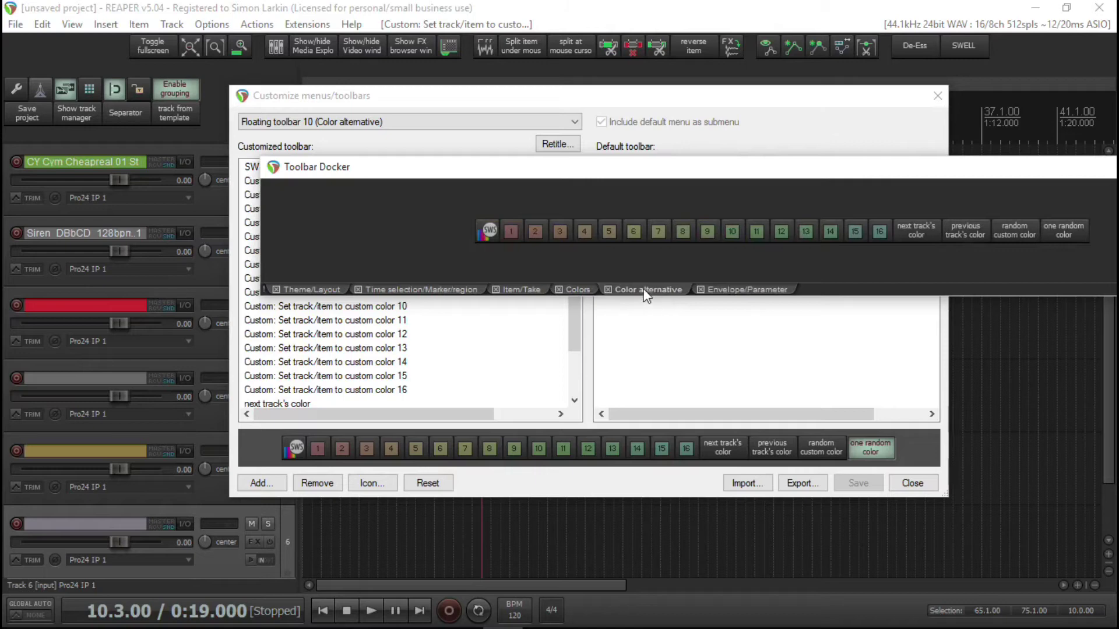
left_click_drag(474, 212, 162, 54)
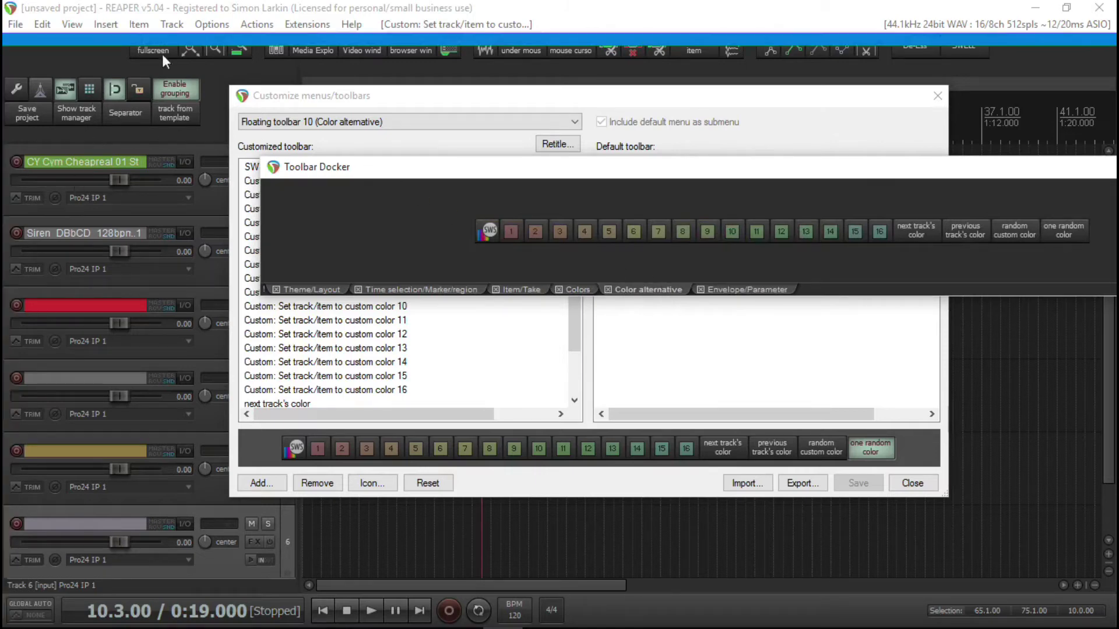
left_click_drag(415, 16, 189, 599)
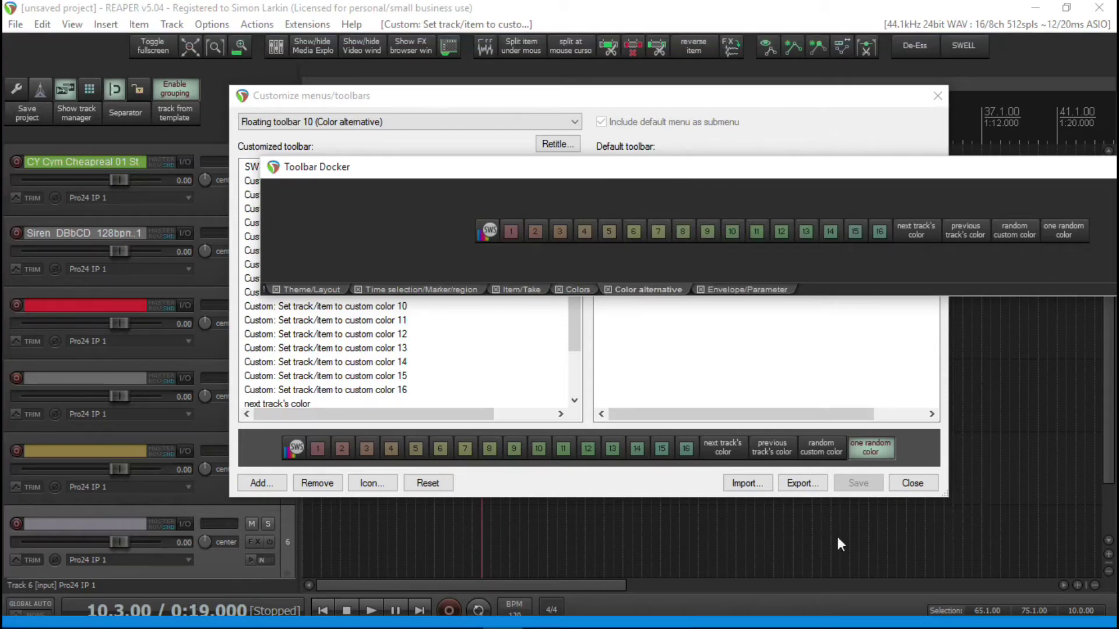
left_click_drag(840, 544, 5, 362)
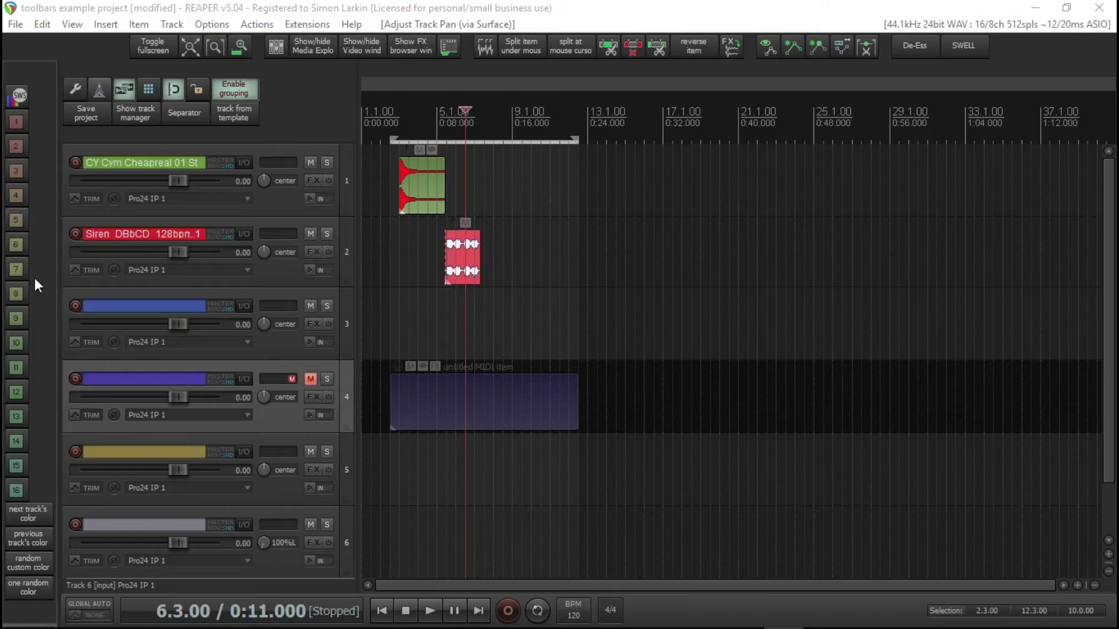
Open the custom colors editor from SWS Color Management and move its window higher
left_click(19, 97)
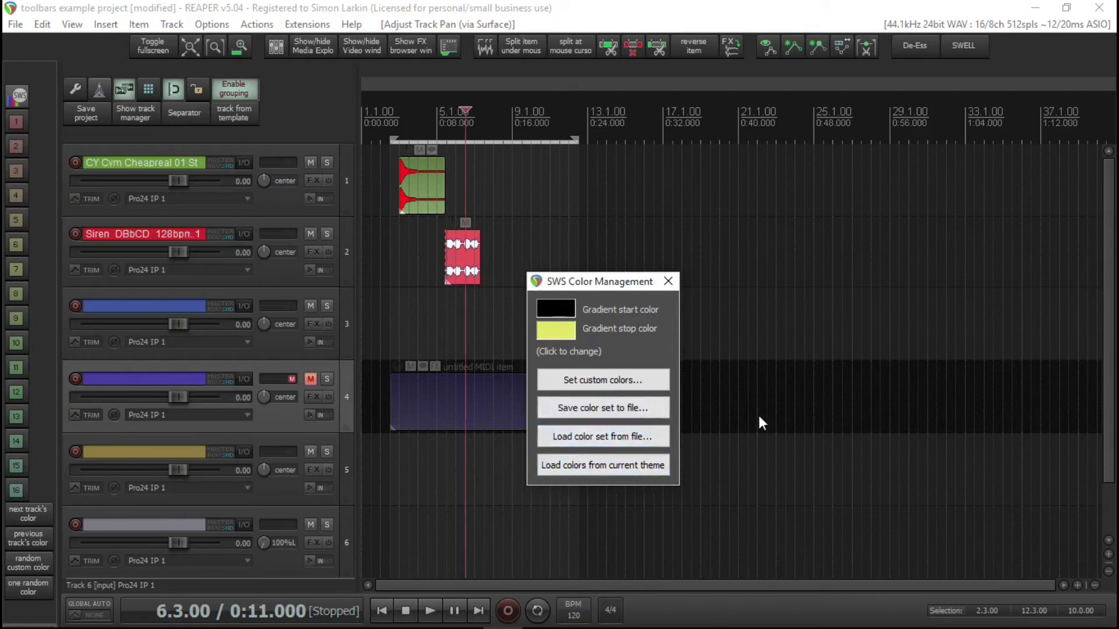
left_click(634, 378)
left_click_drag(707, 307, 642, 147)
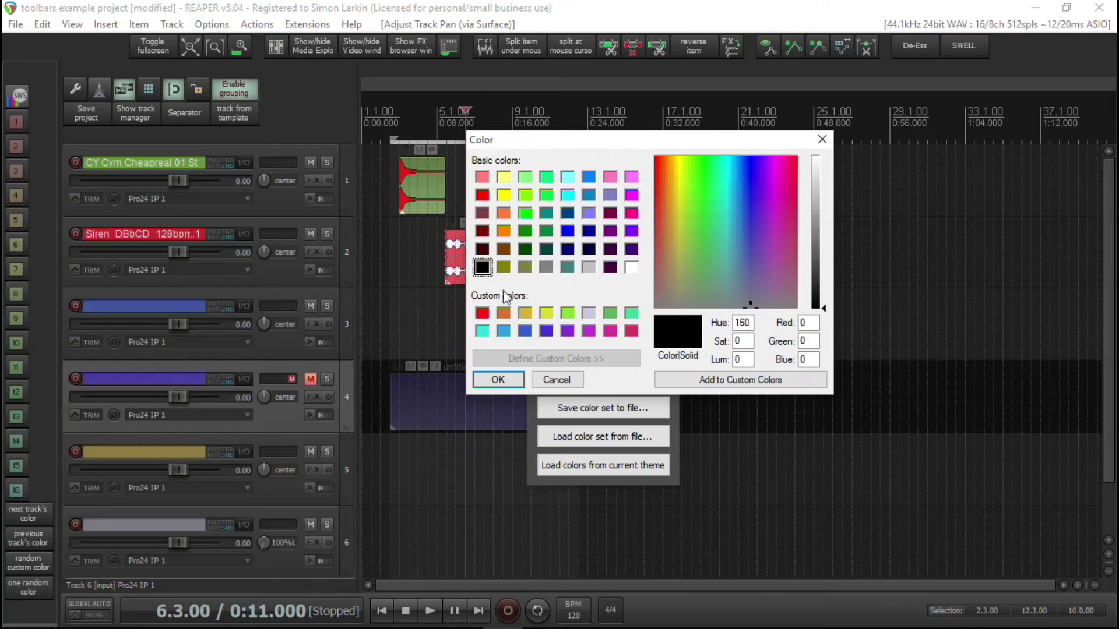
Replace the first custom color with the basic light blue-violet of red 128, green 128, blue 255
left_click(482, 314)
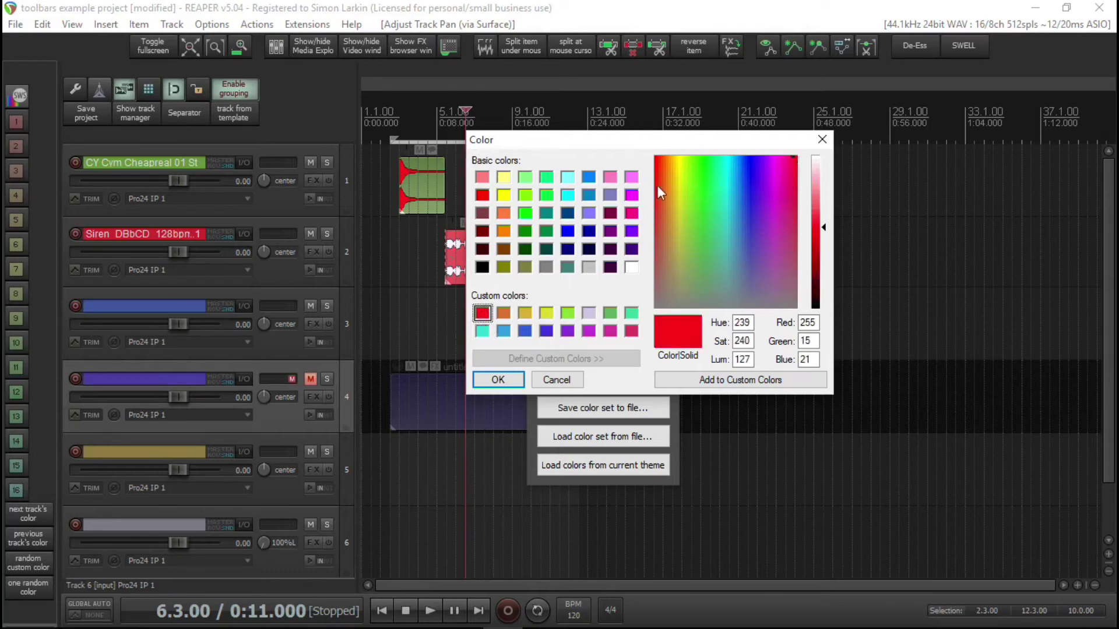
left_click(592, 216)
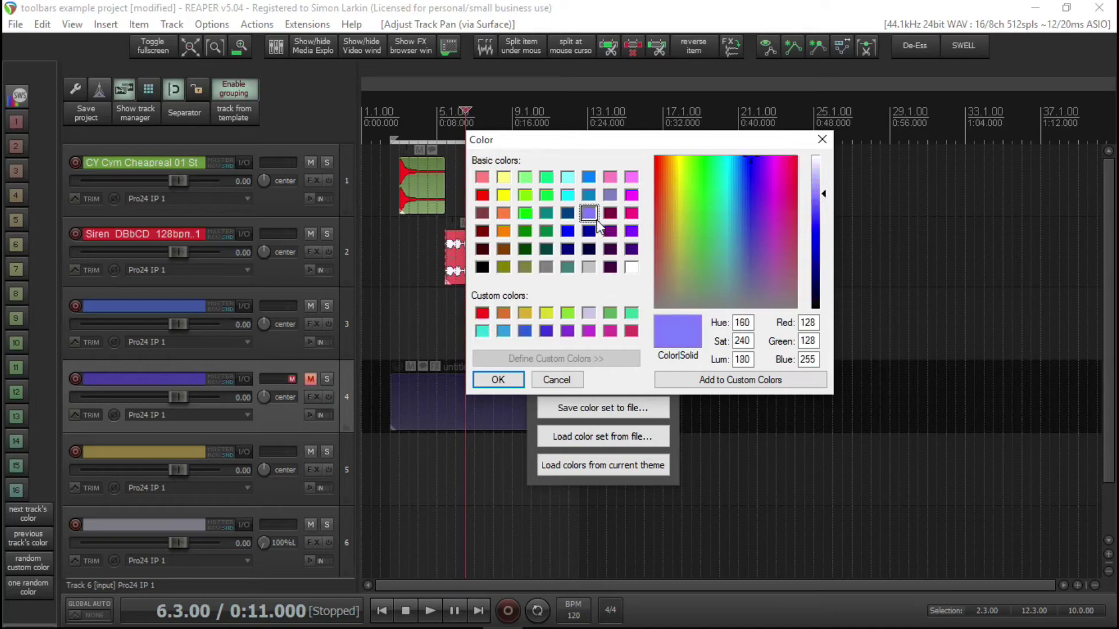
left_click(683, 381)
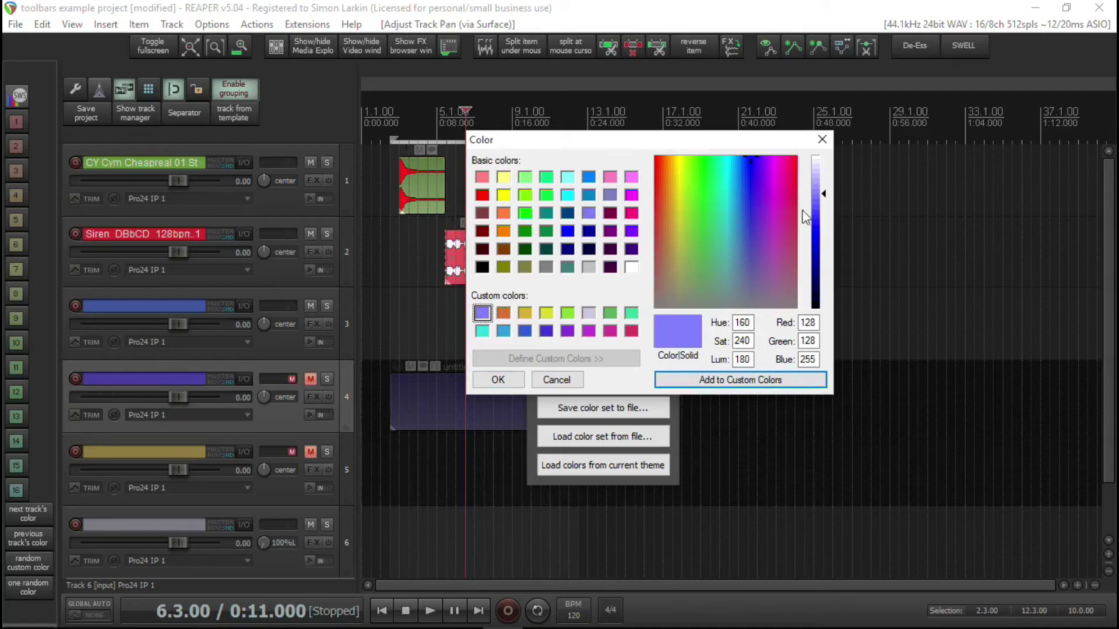
Mix a light red of red 248, green 73, blue 78 and store it as the first custom color
left_click_drag(750, 158, 825, 213)
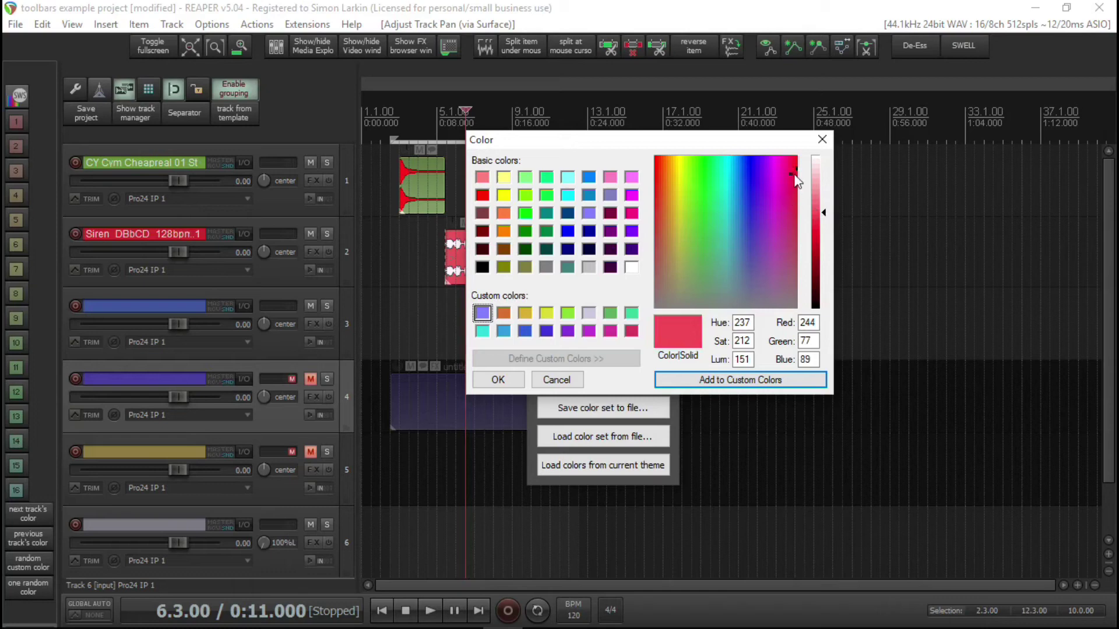
mouse_move(794, 175)
left_mouse_down()
mouse_move(793, 273)
mouse_move(798, 169)
left_mouse_up()
left_click(718, 387)
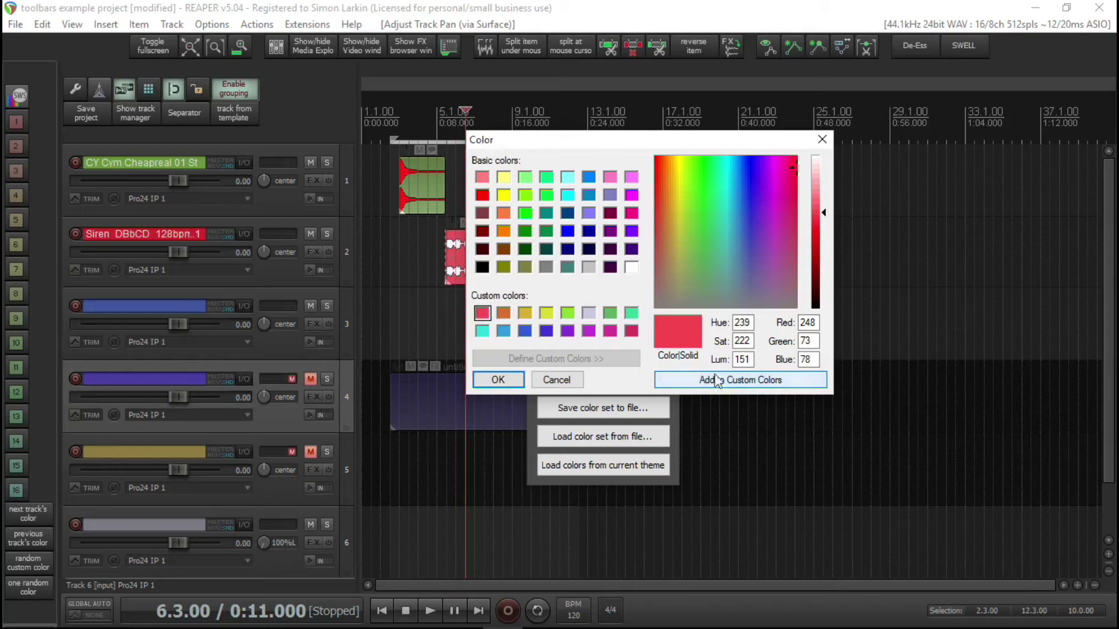
Pick the orange second custom color and the green seventh custom color in the Color dialog
left_click(504, 313)
left_click(609, 313)
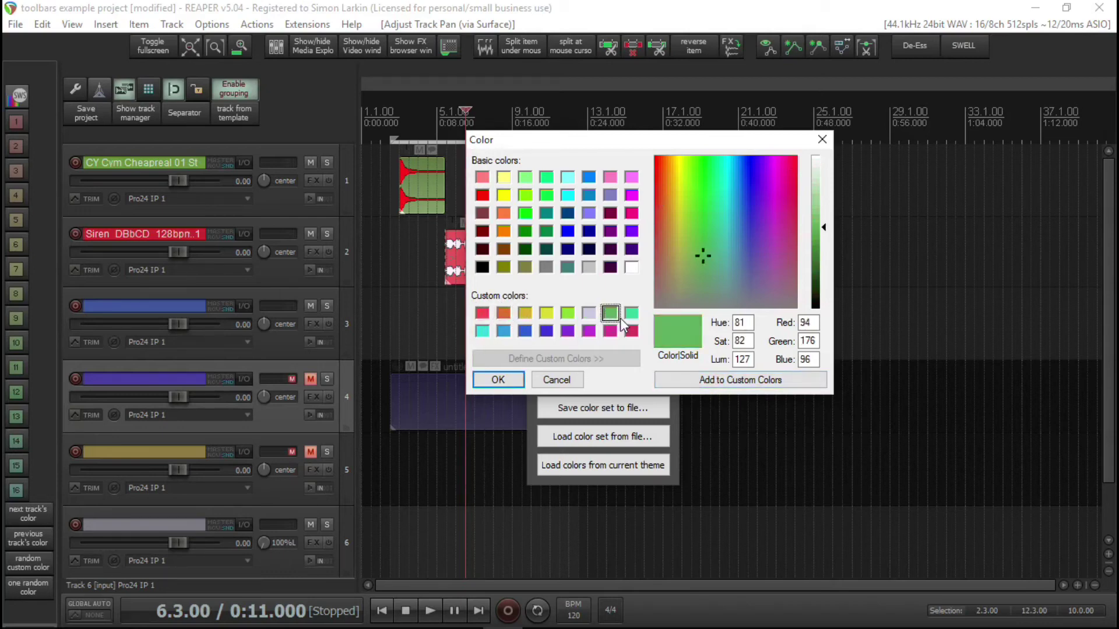
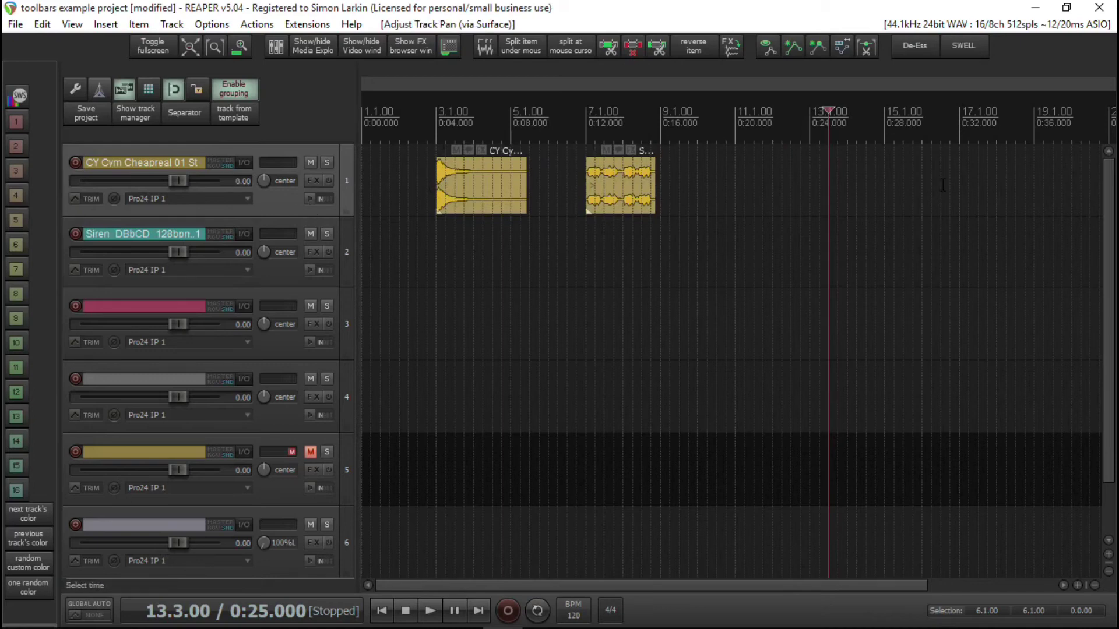
Try several custom colors, including 3, 5 and 8, on track 1 and its two media items
left_click(16, 175)
left_click(9, 225)
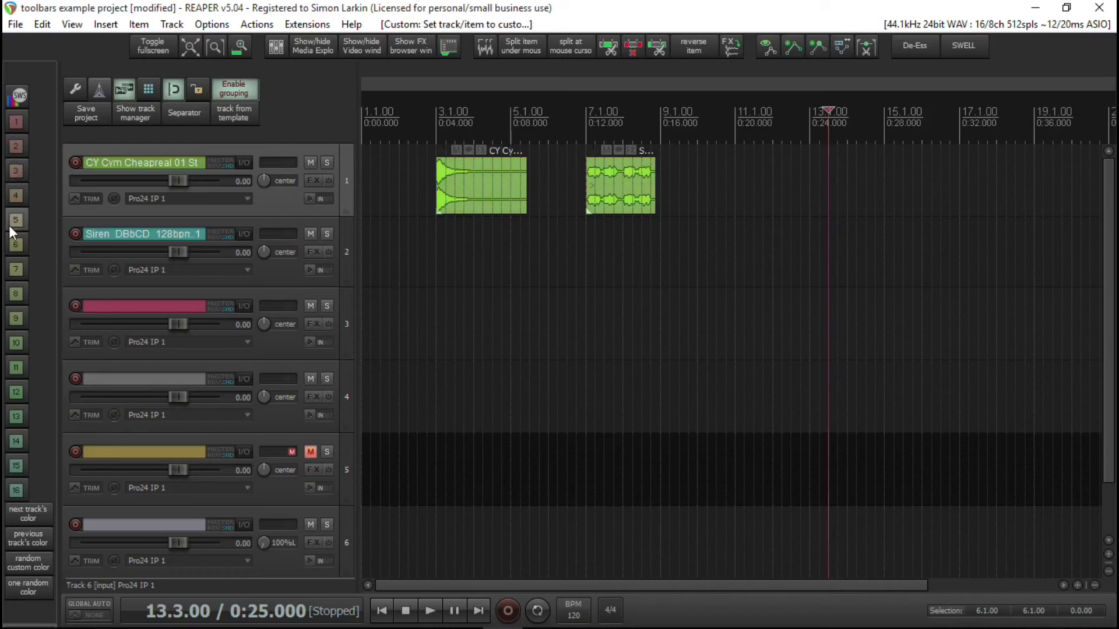
left_click(19, 333)
left_click(21, 288)
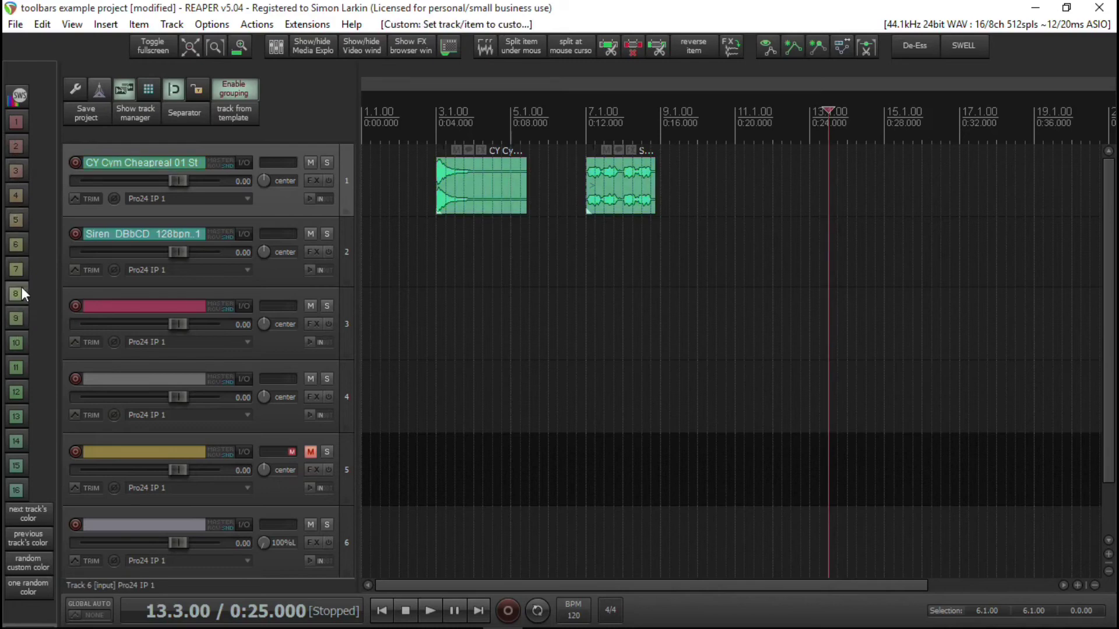
Apply custom color 1 to track 1 with its items deselected, and apply the same color to both media items
left_click(531, 306)
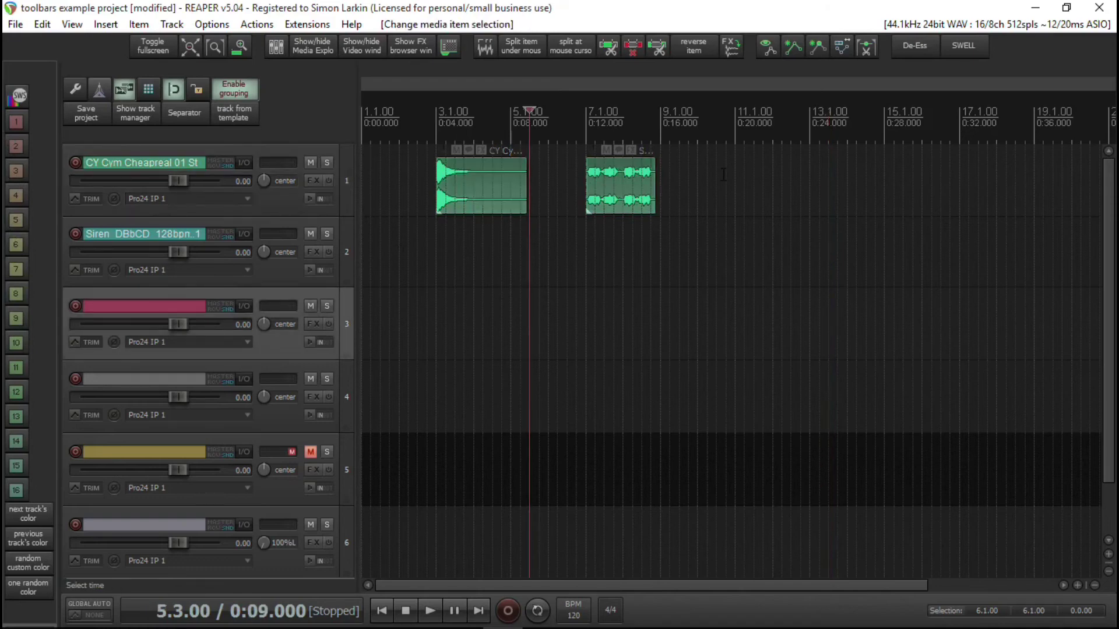
left_click(351, 180)
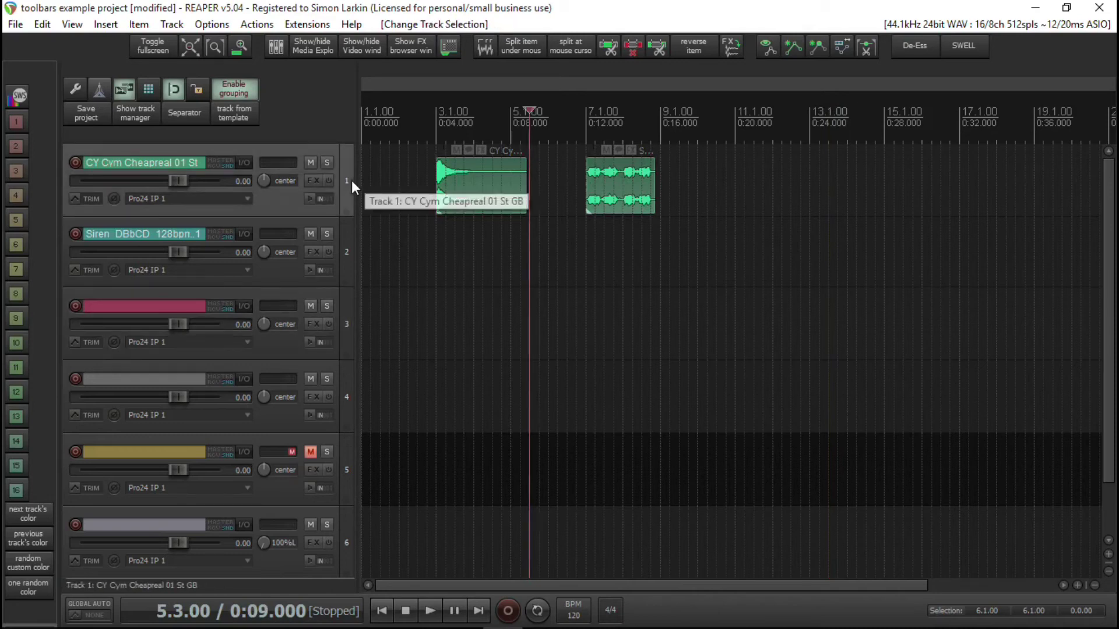
left_click(7, 122)
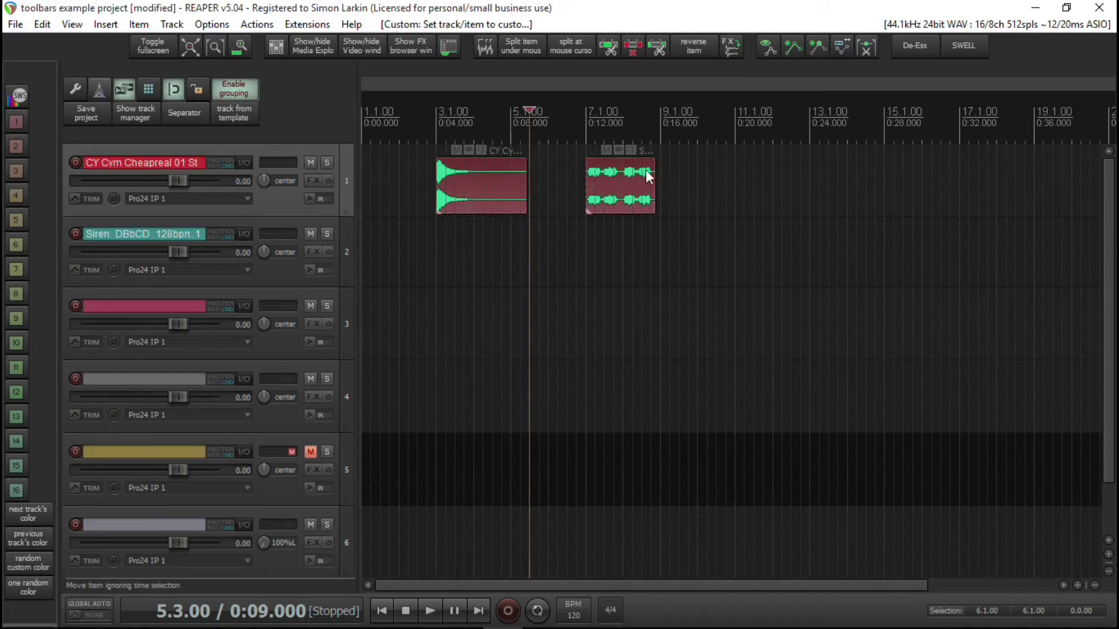
key("ctrl+a")
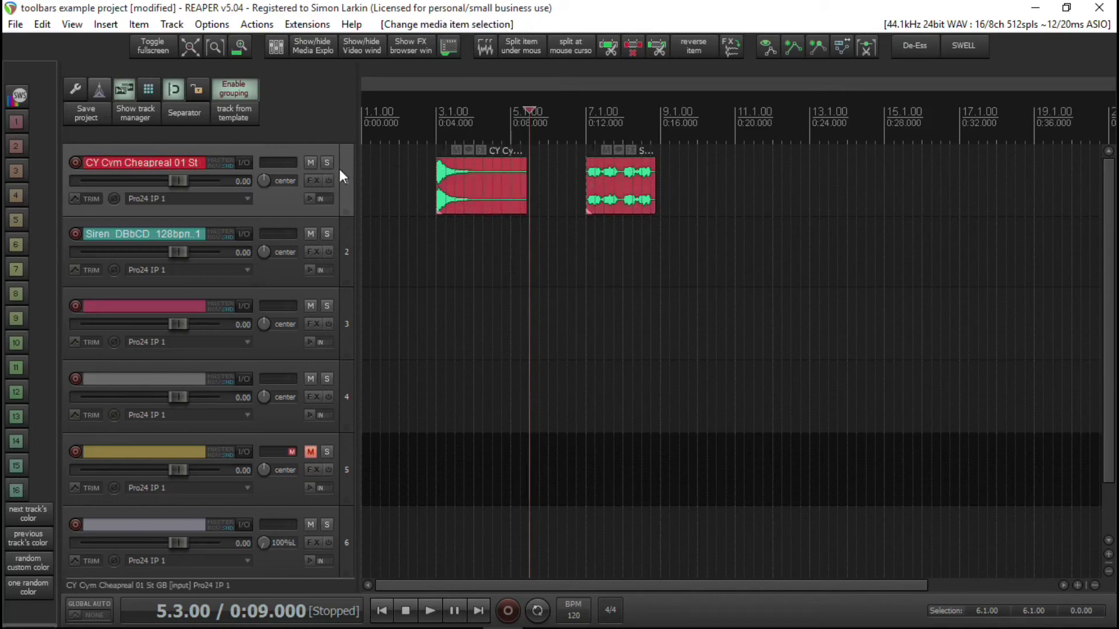
left_click(17, 121)
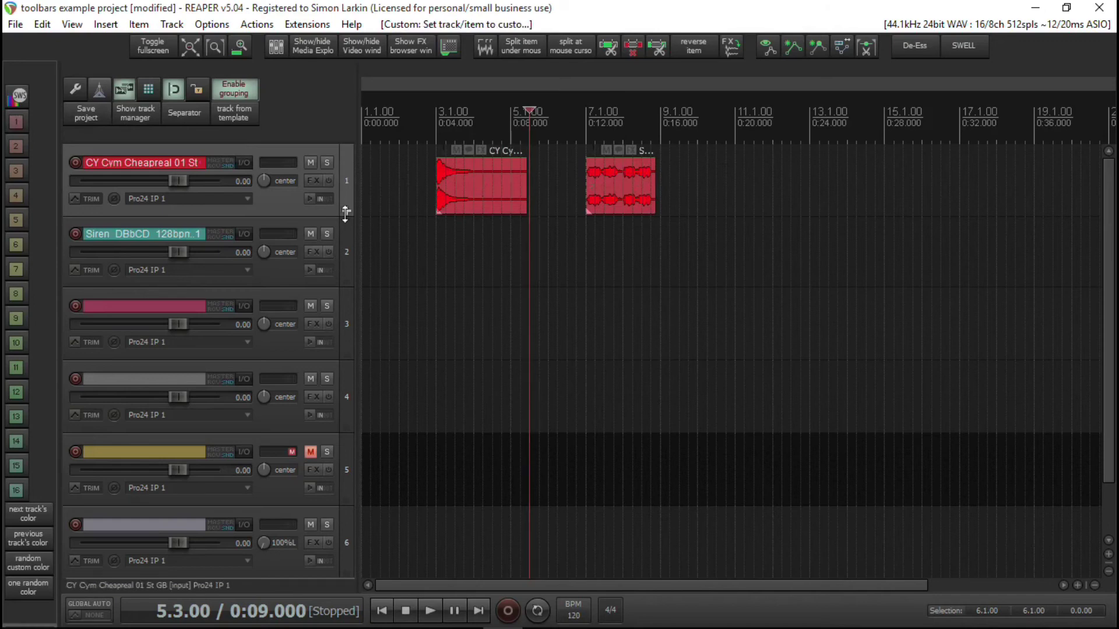
Clear the track selection and apply the yellow custom color only to the first media item on track 1
scroll(336, 249, "down", 1)
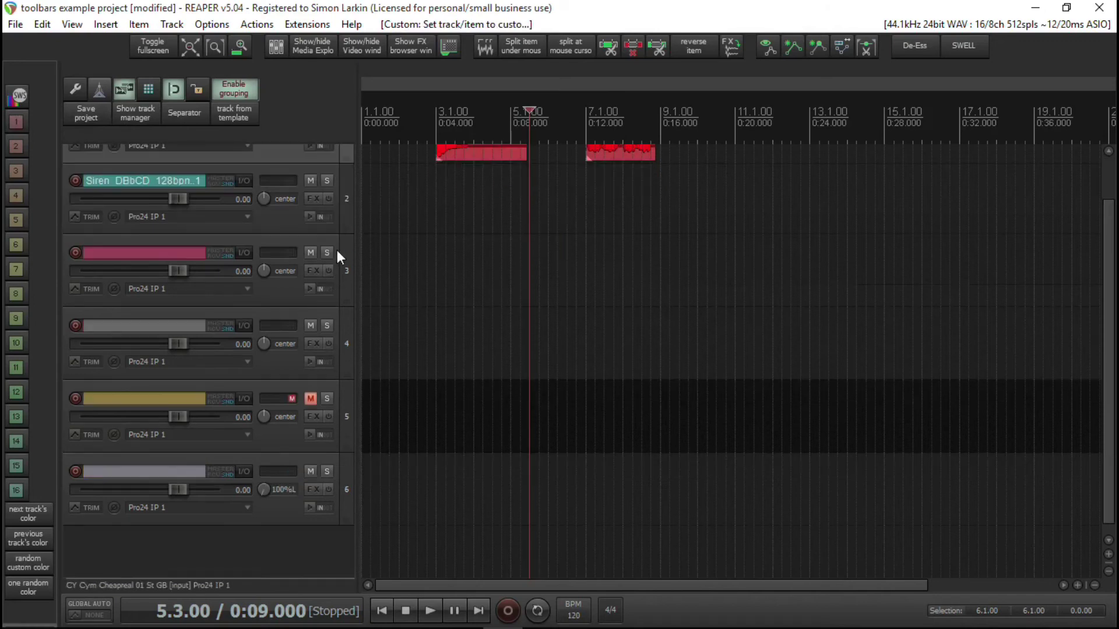
left_click(302, 544)
scroll(350, 299, "up", 1)
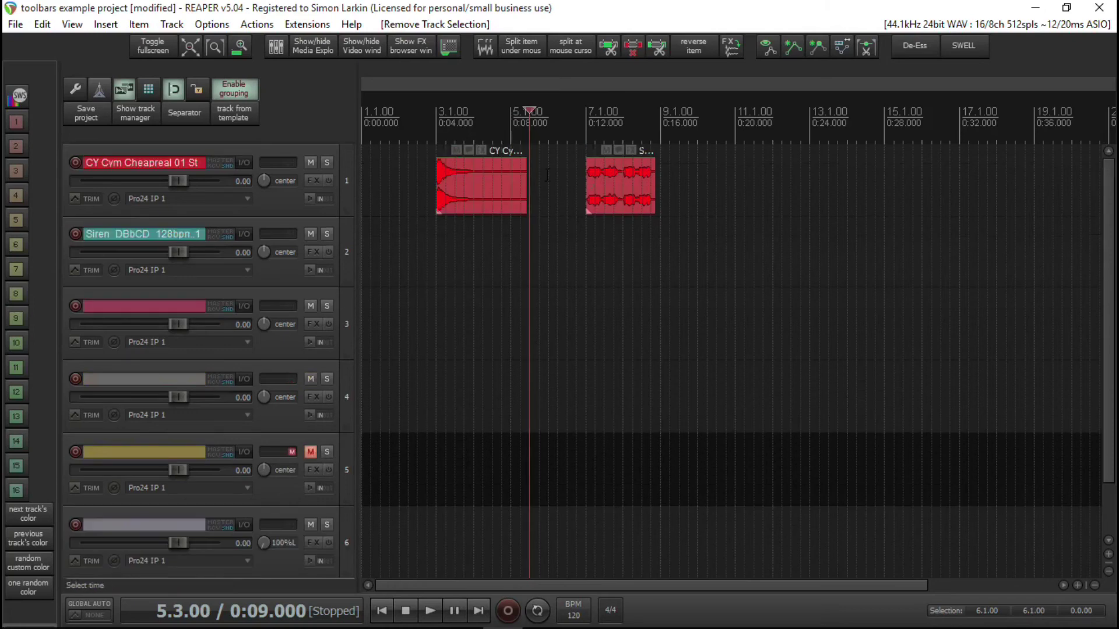
left_click_drag(546, 173, 424, 237)
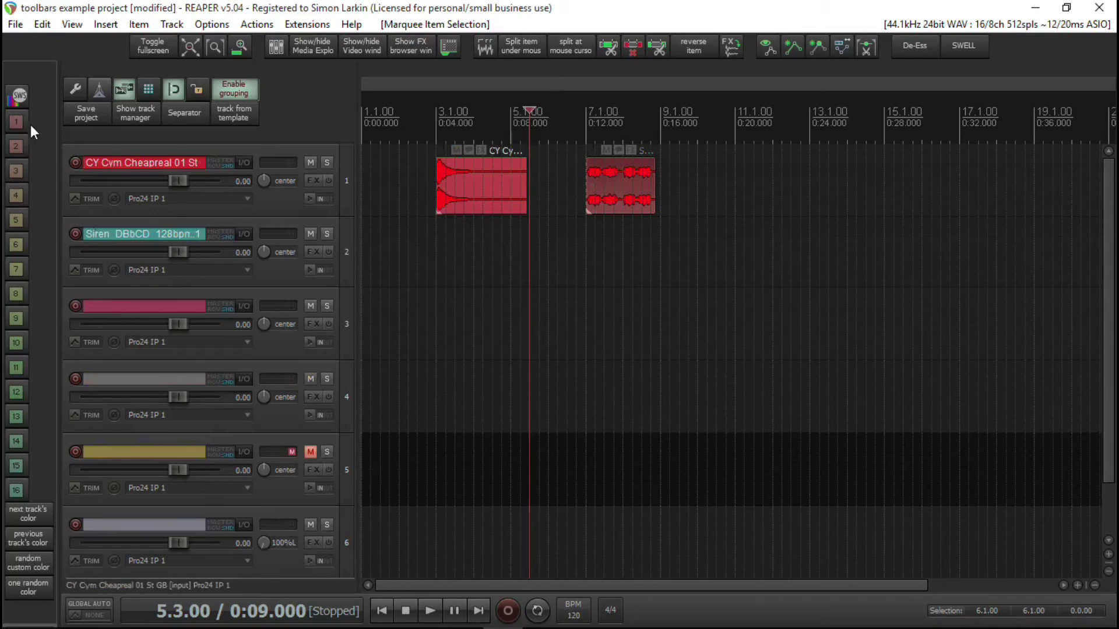
left_click(17, 193)
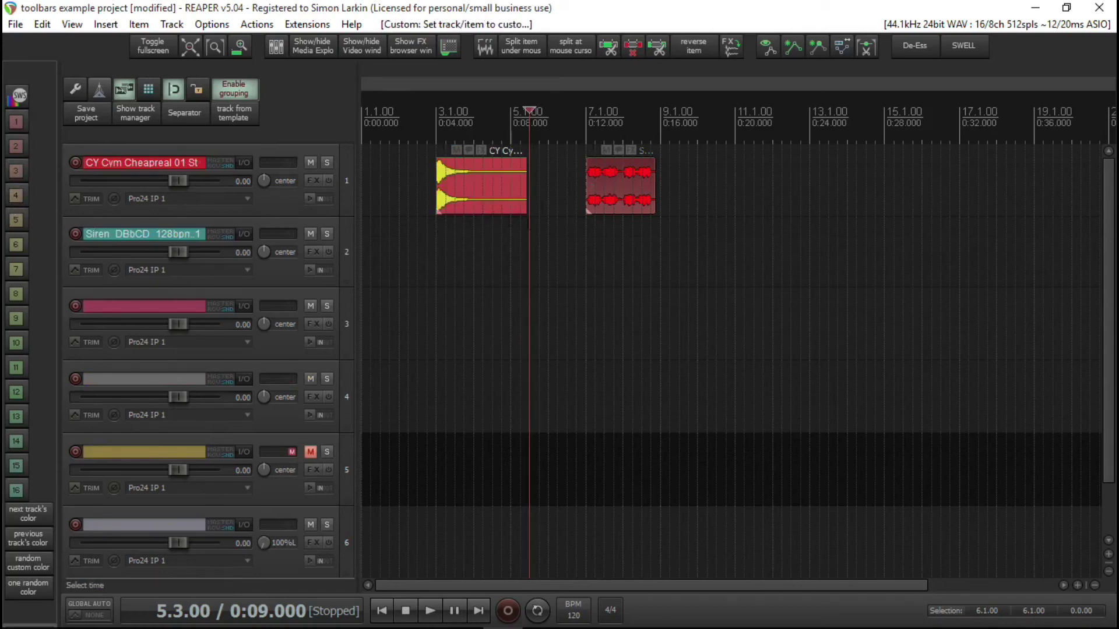
scroll(457, 201, "up", 2)
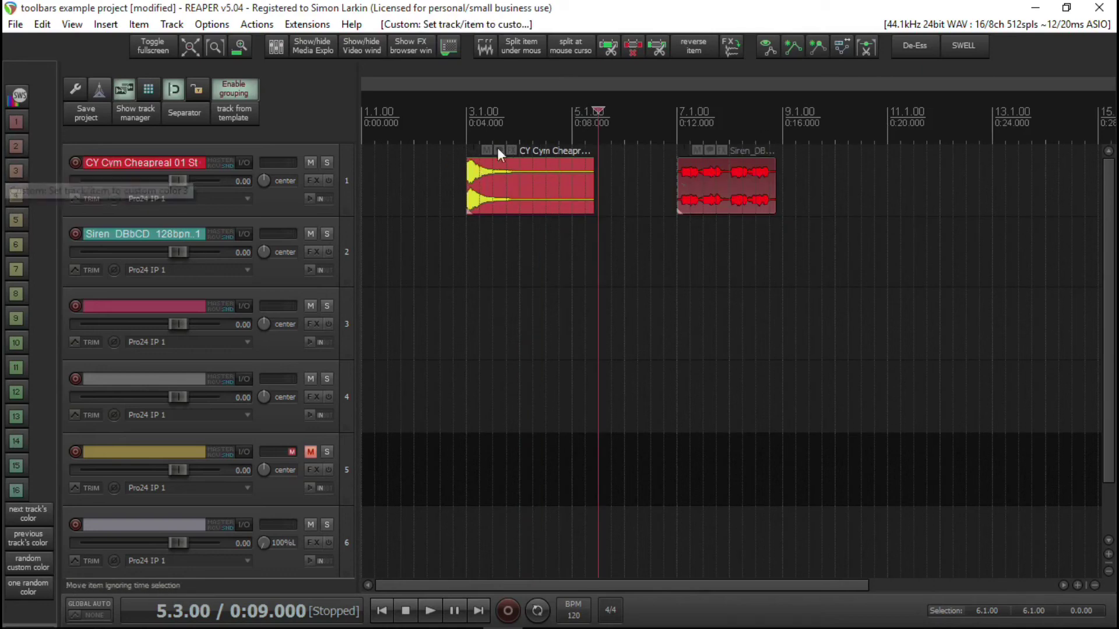
Reselect track 1 without its media items and apply custom color 1, followed by custom color 7
left_click(350, 176)
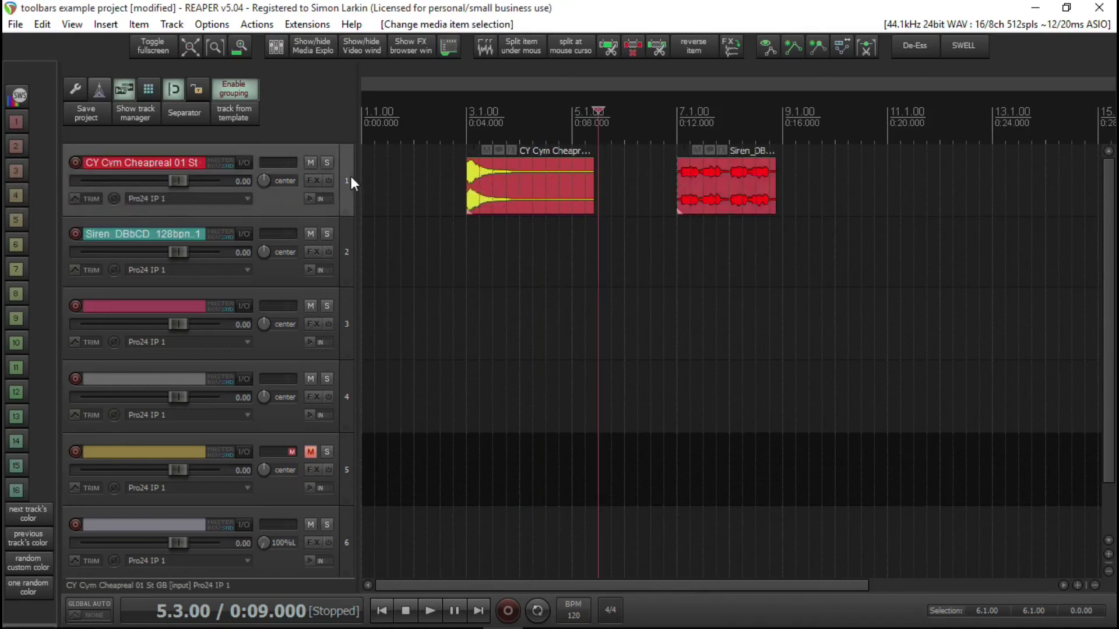
left_click(431, 274)
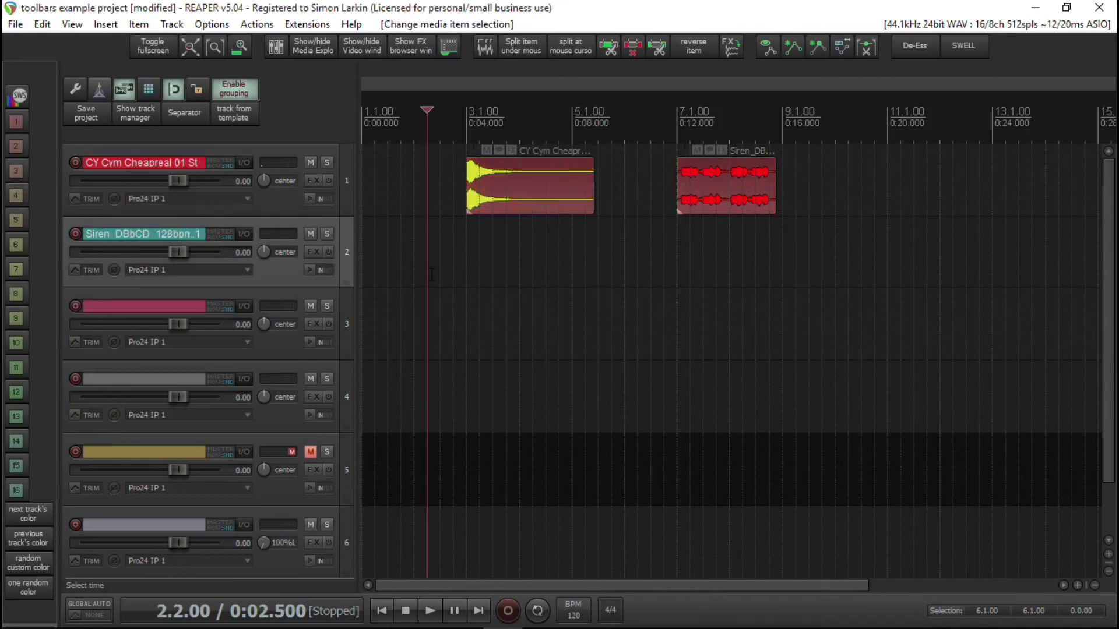
left_click(345, 179)
left_click(14, 118)
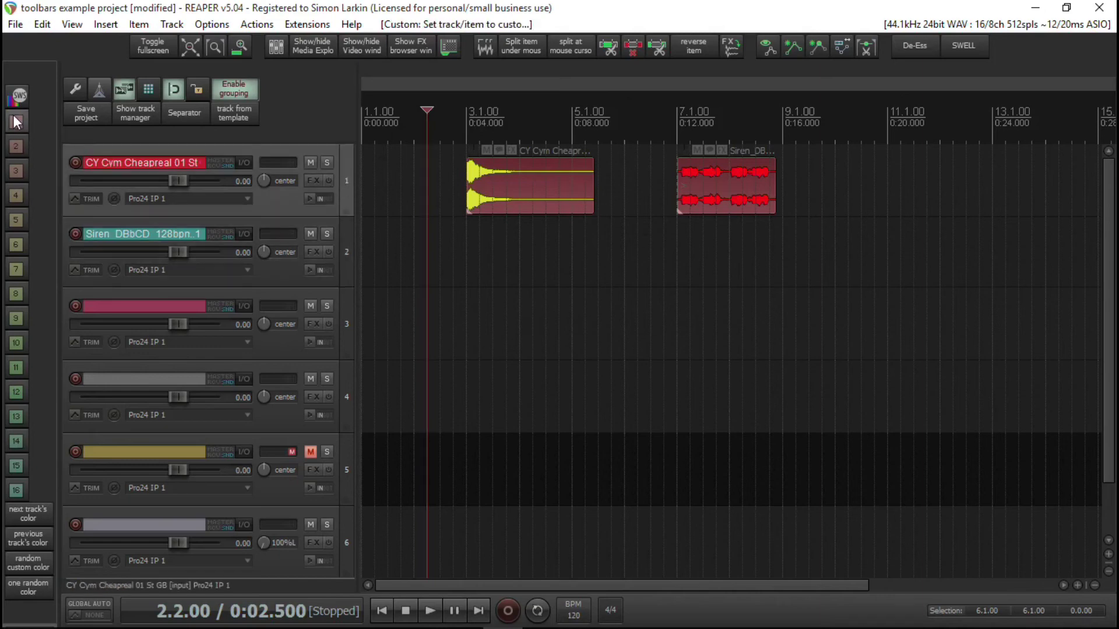
left_click(17, 265)
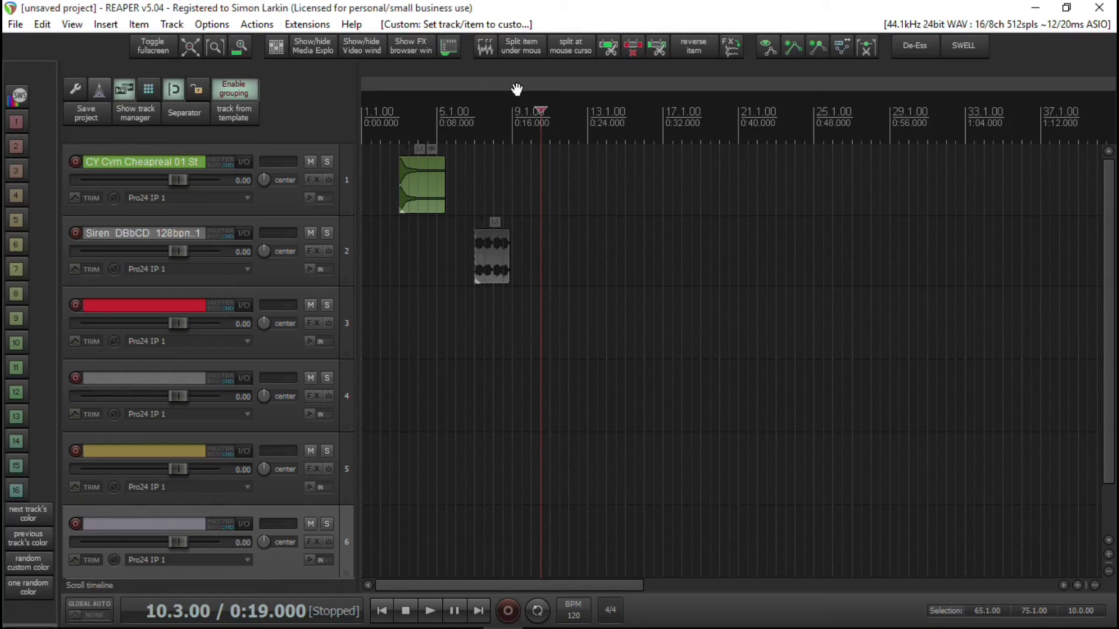
Open the Item/Take toolbar in the Toolbar Docker
right_click(1035, 51)
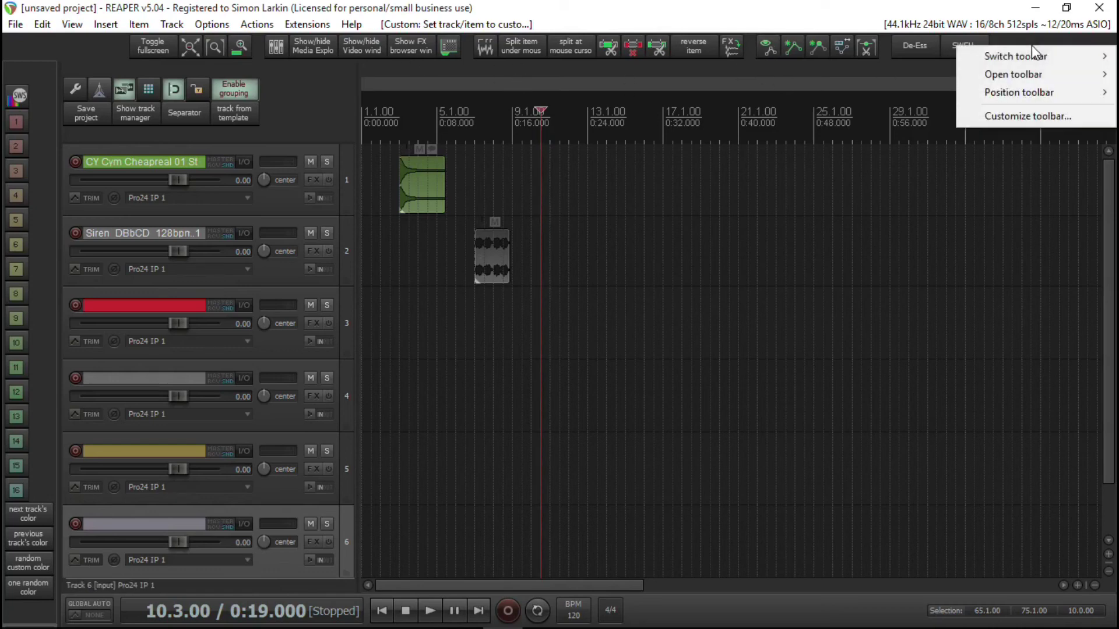
mouse_move(1028, 74)
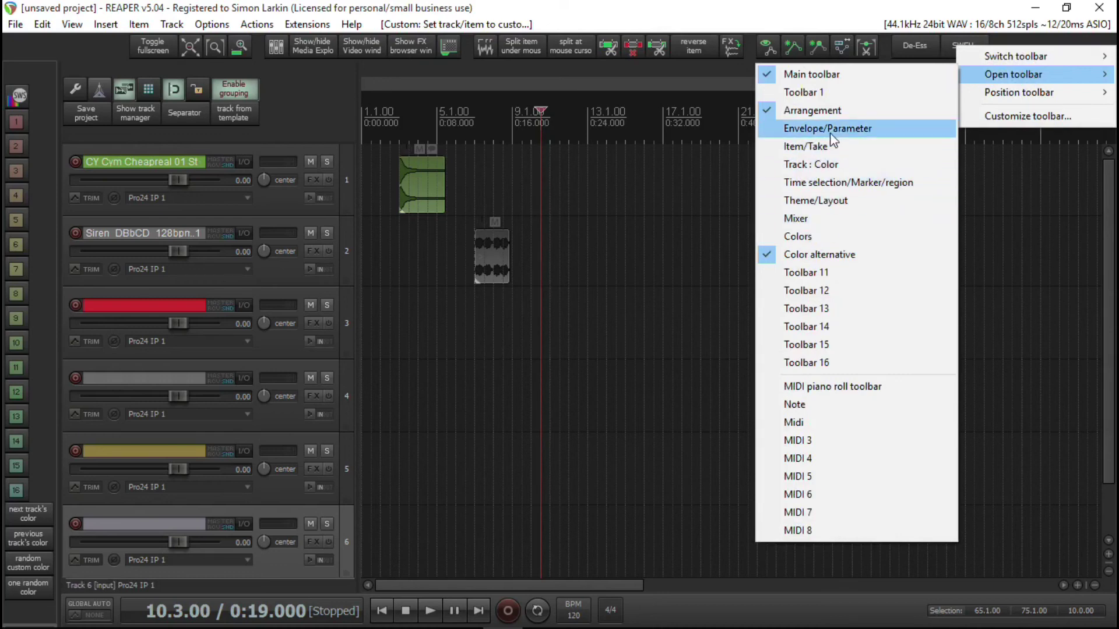
left_click(874, 149)
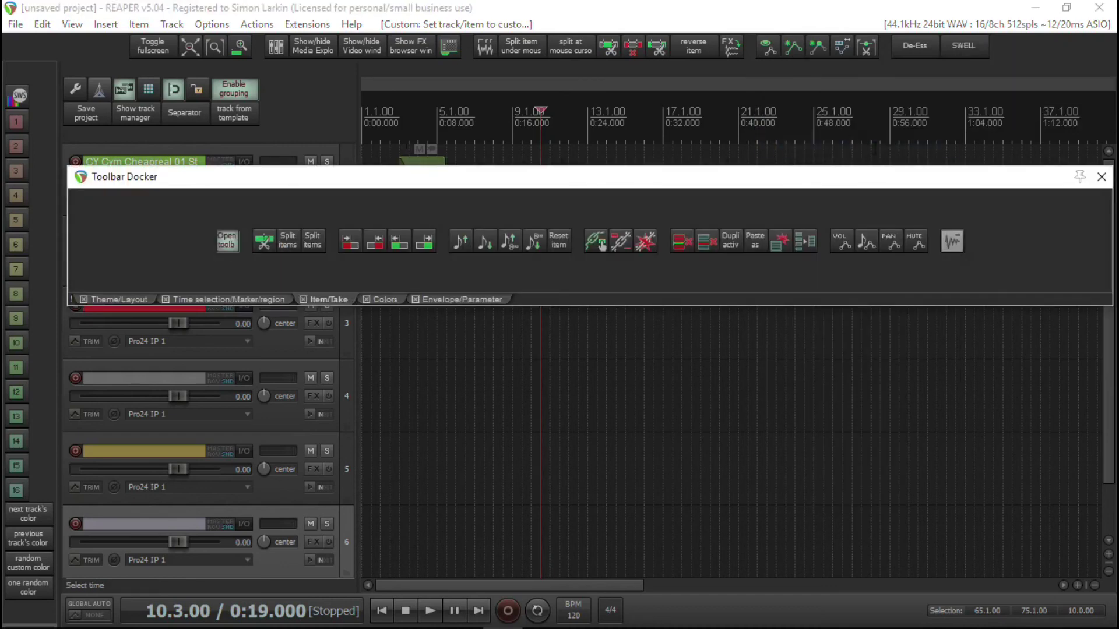
Open the Envelope/Parameter toolbar for customization and copy its "Envelope: Set shape of selected points to linear" action
right_click(861, 250)
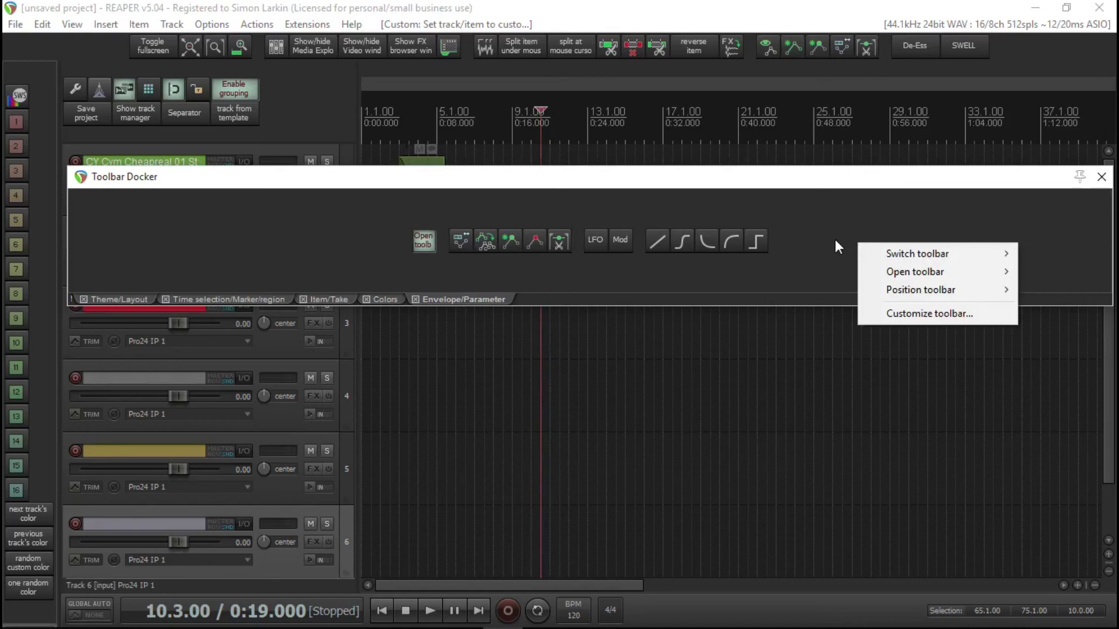
left_click(929, 313)
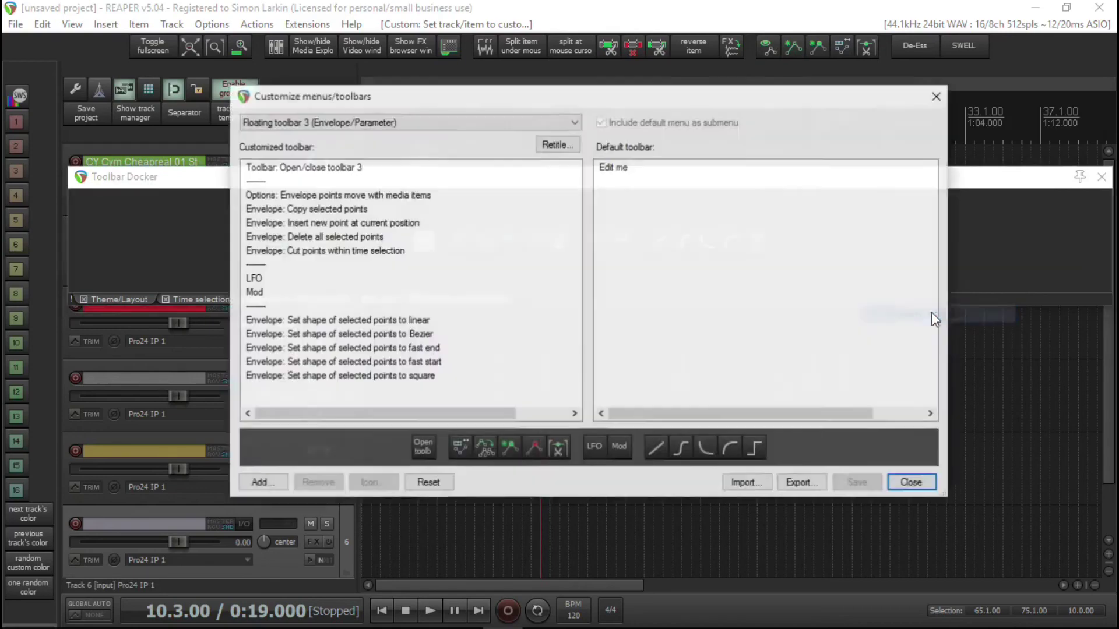
left_click_drag(604, 108, 754, 153)
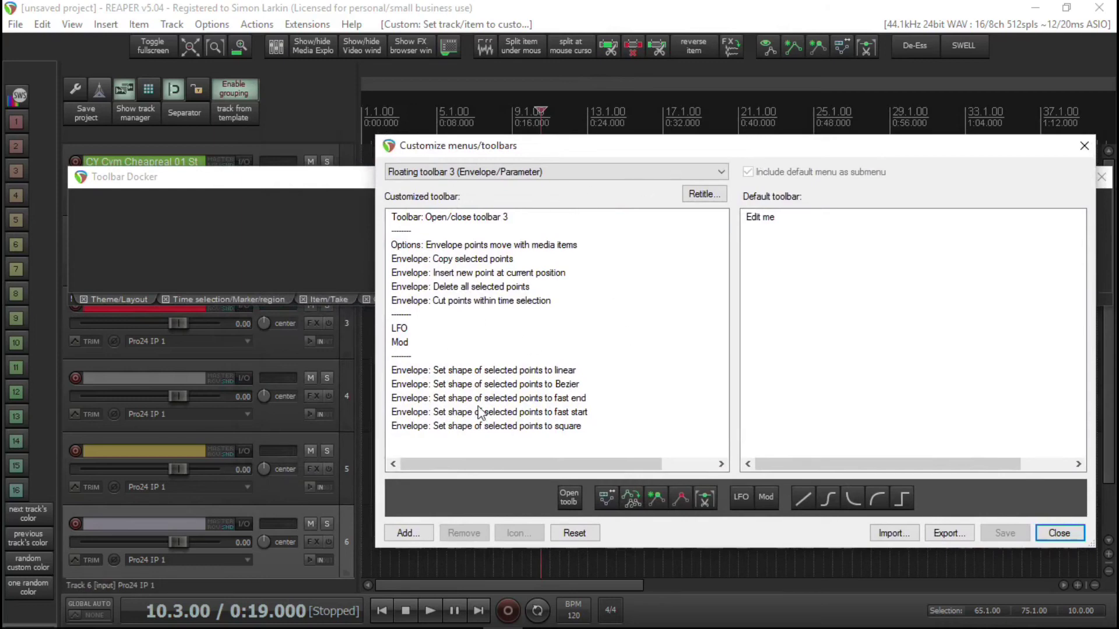
left_click(552, 376)
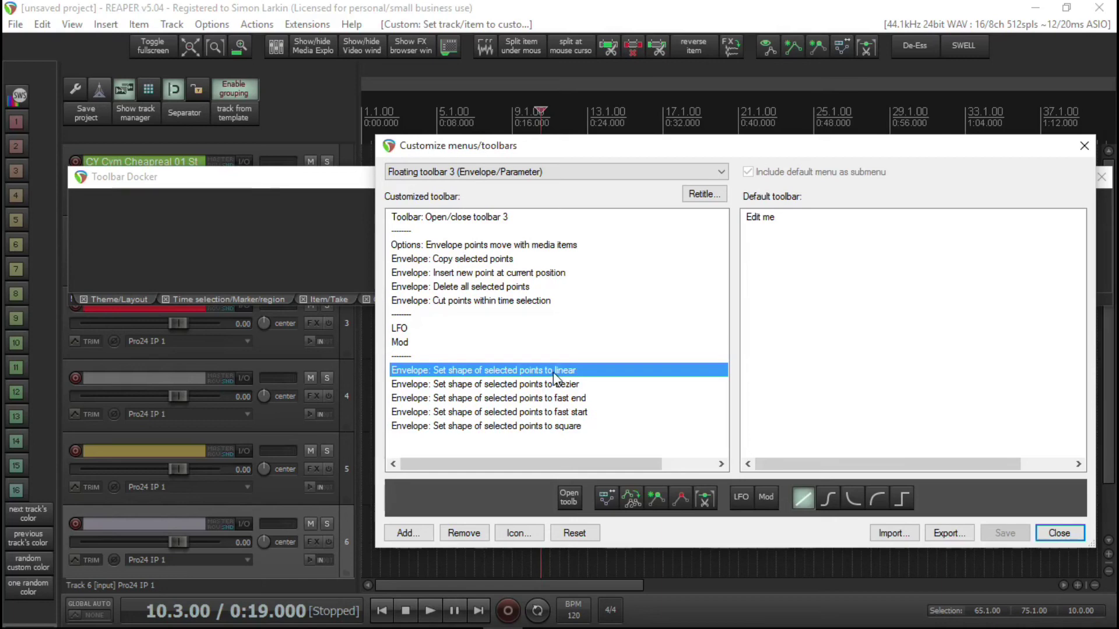
right_click(554, 375)
left_click(610, 538)
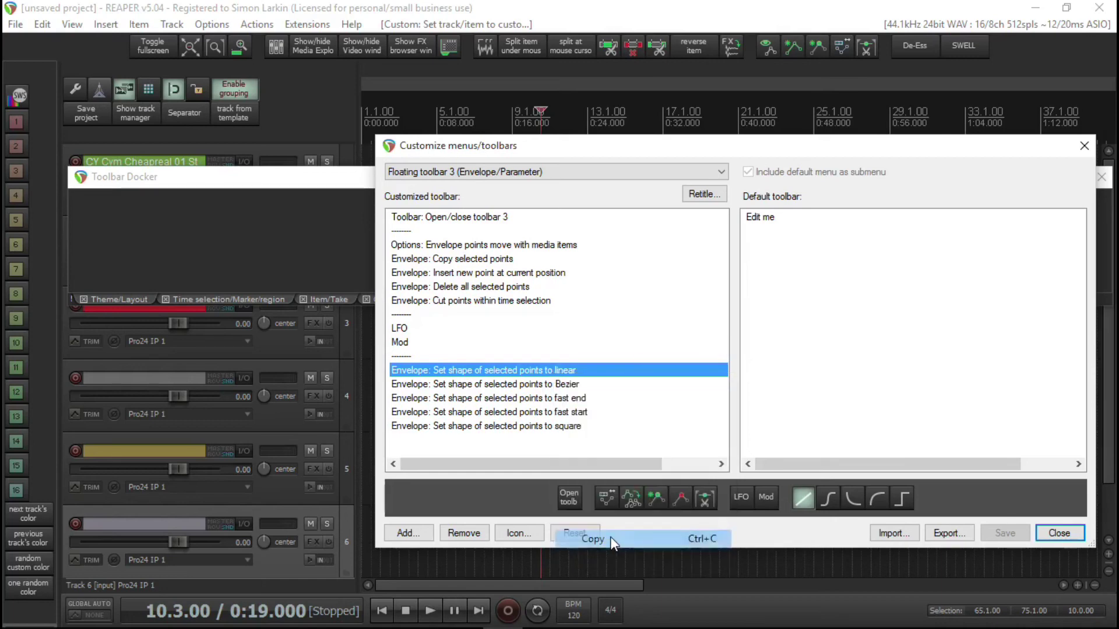
Paste the copied envelope action above Custom: De-Ess in Floating toolbar 2 (Arrangement) and save the toolbar
left_click(517, 172)
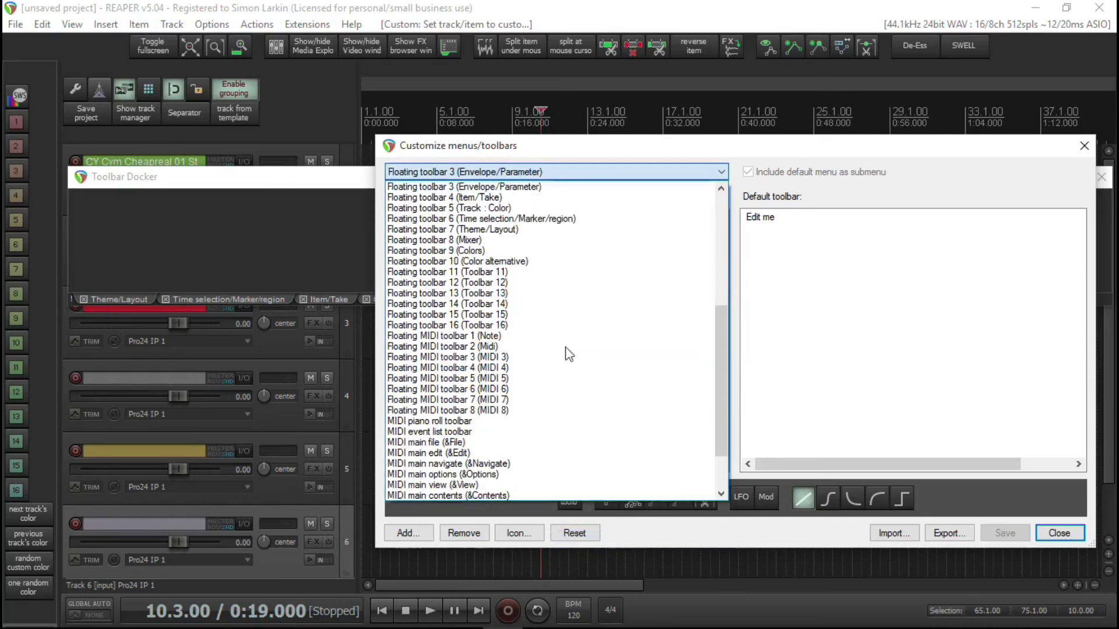
scroll(554, 349, "up", 3)
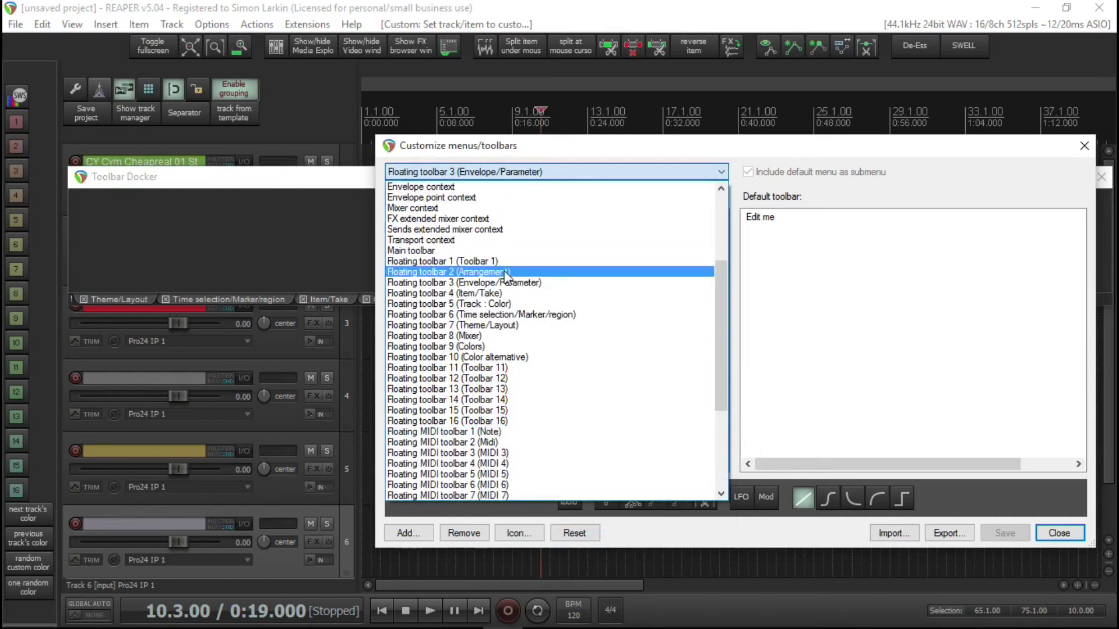
left_click(505, 272)
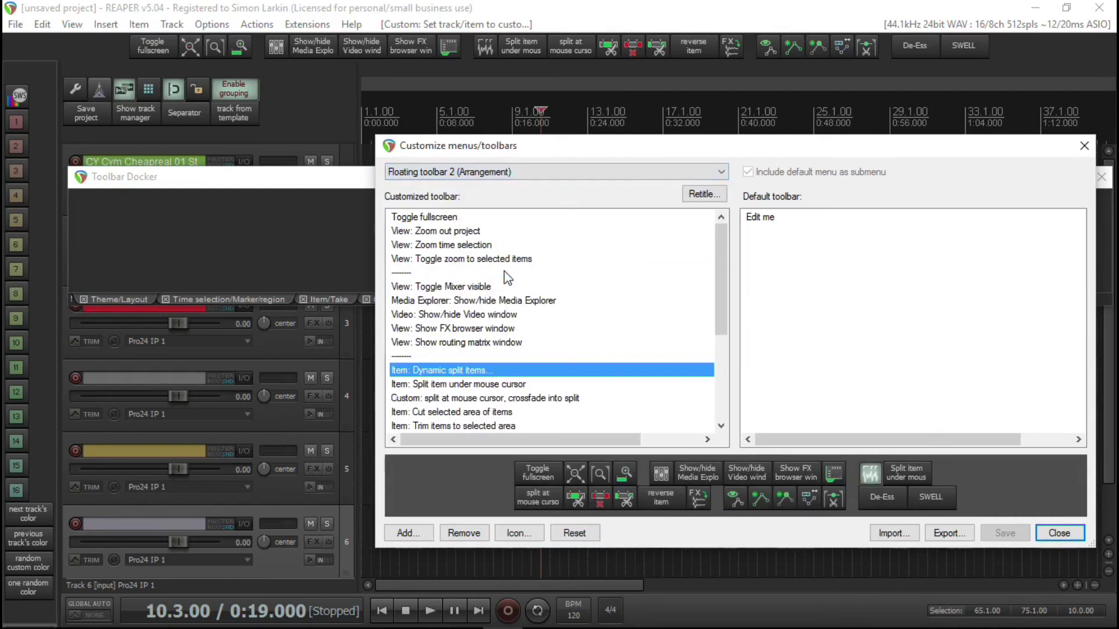
scroll(541, 284, "down", 4)
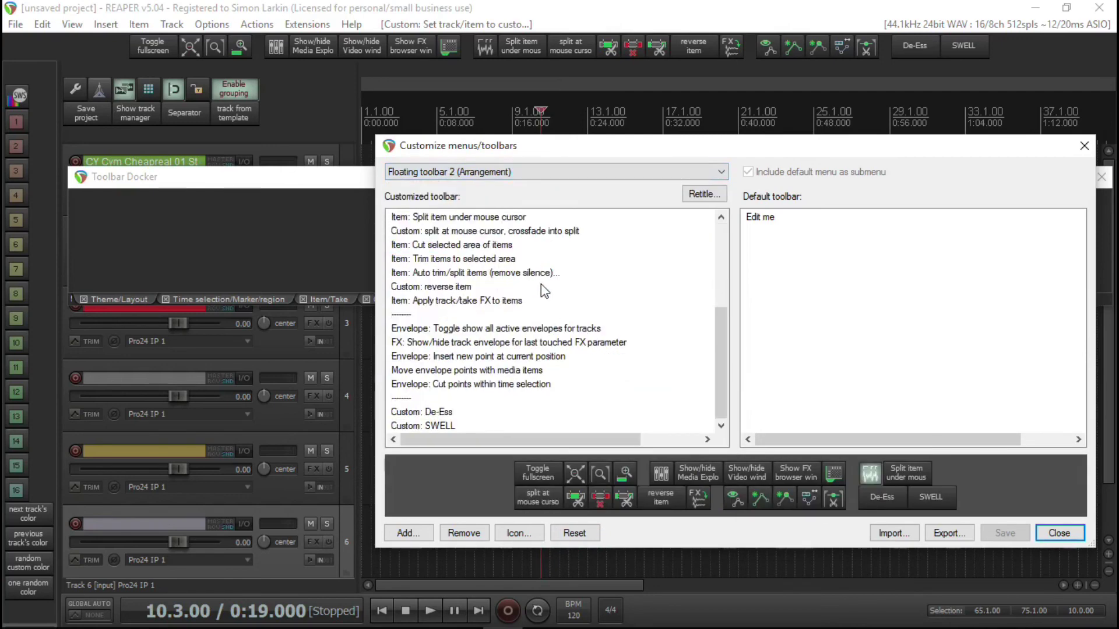
left_click(410, 411)
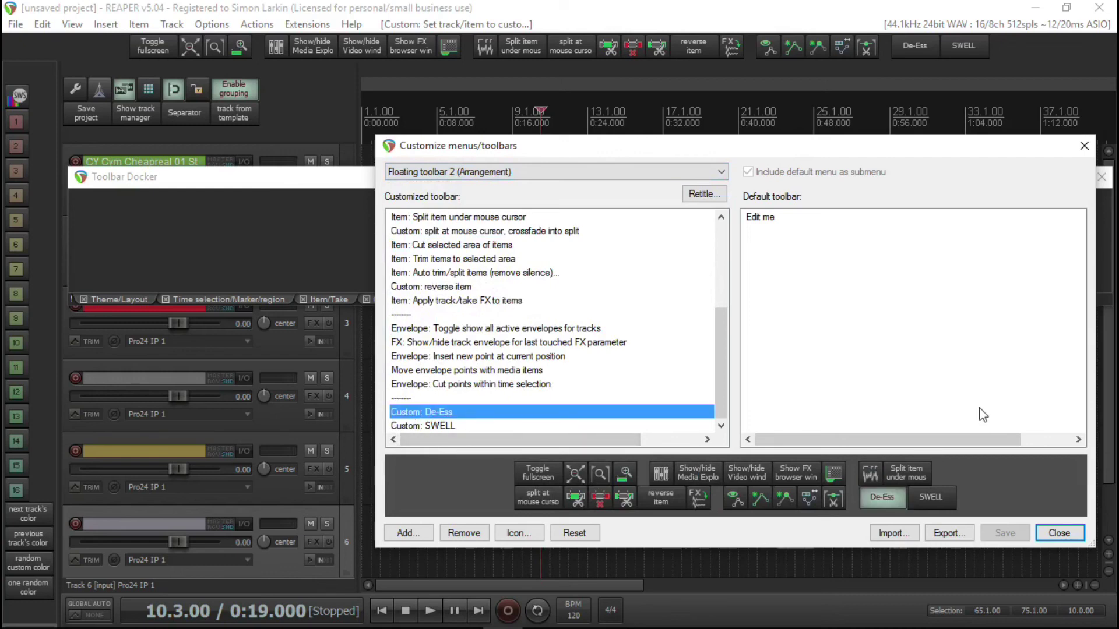
right_click(568, 413)
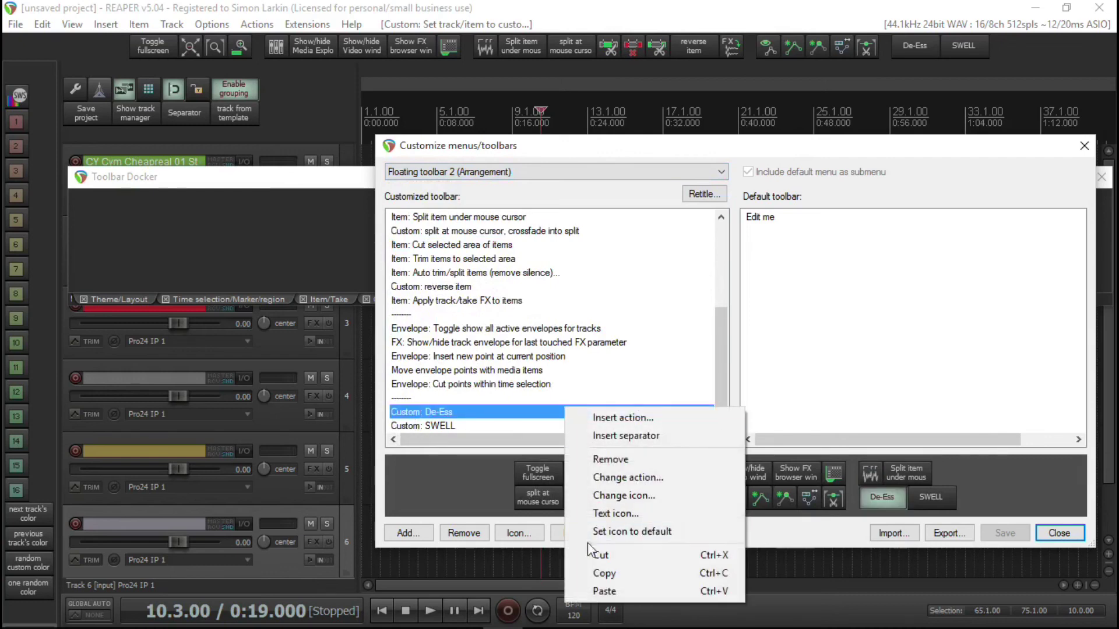
left_click(616, 592)
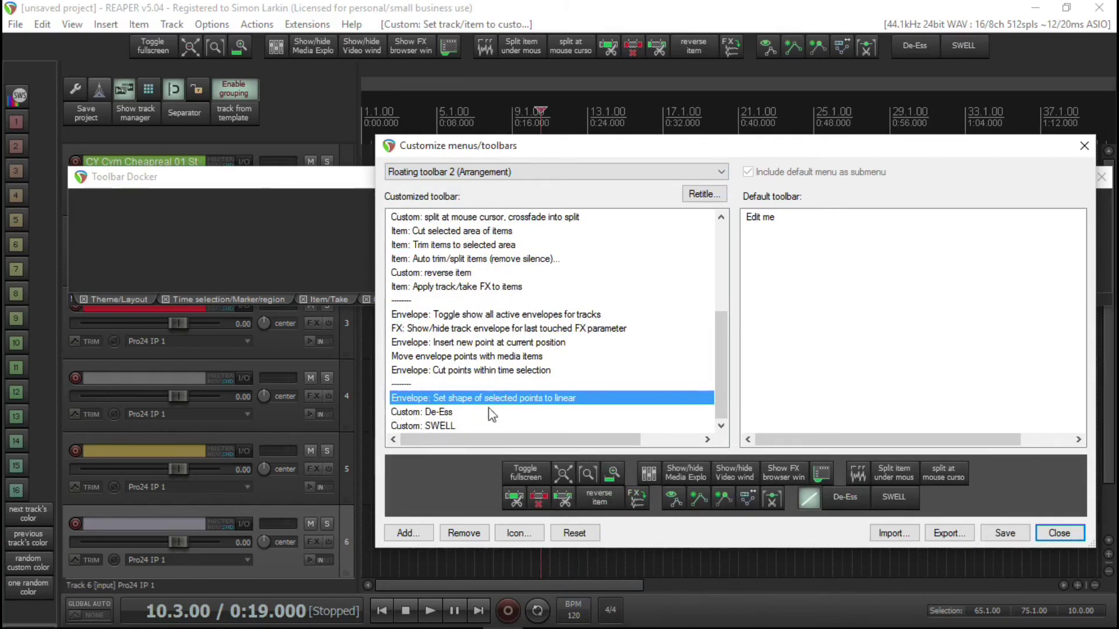
left_click(997, 534)
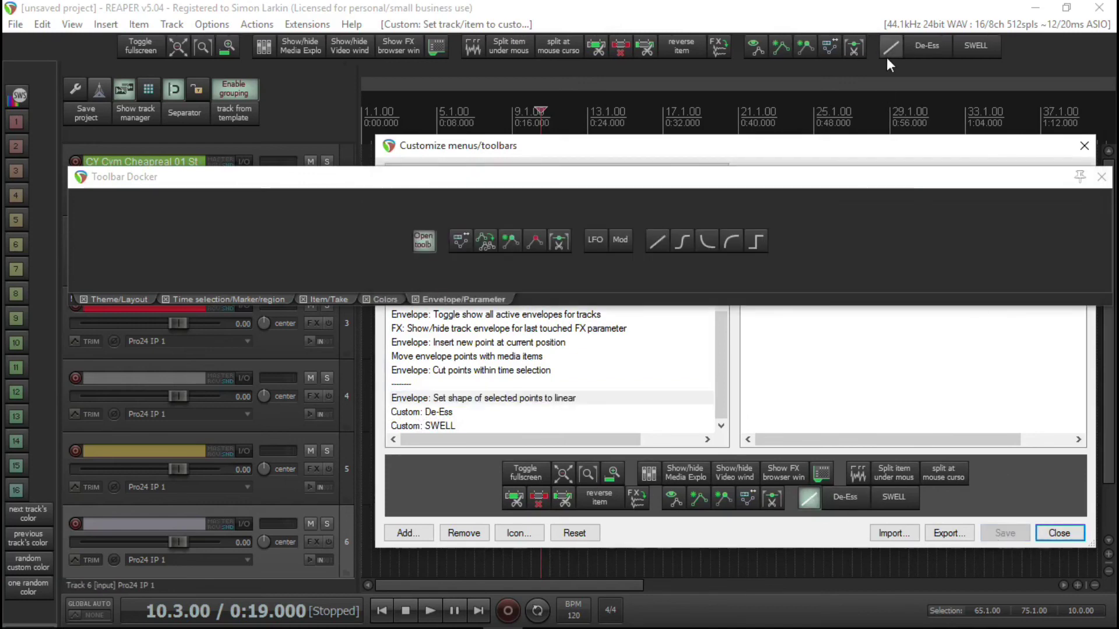
Remove "Envelope: Set shape of selected points to linear" from the Arrangement toolbar and save the change
left_click(500, 384)
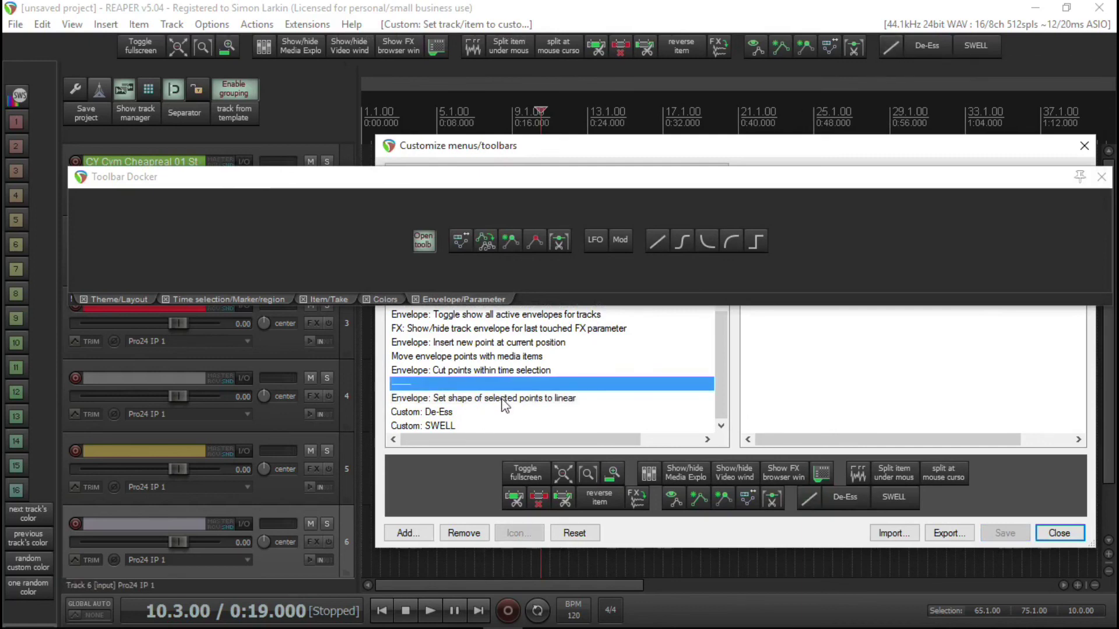
left_click(505, 399)
key("Delete")
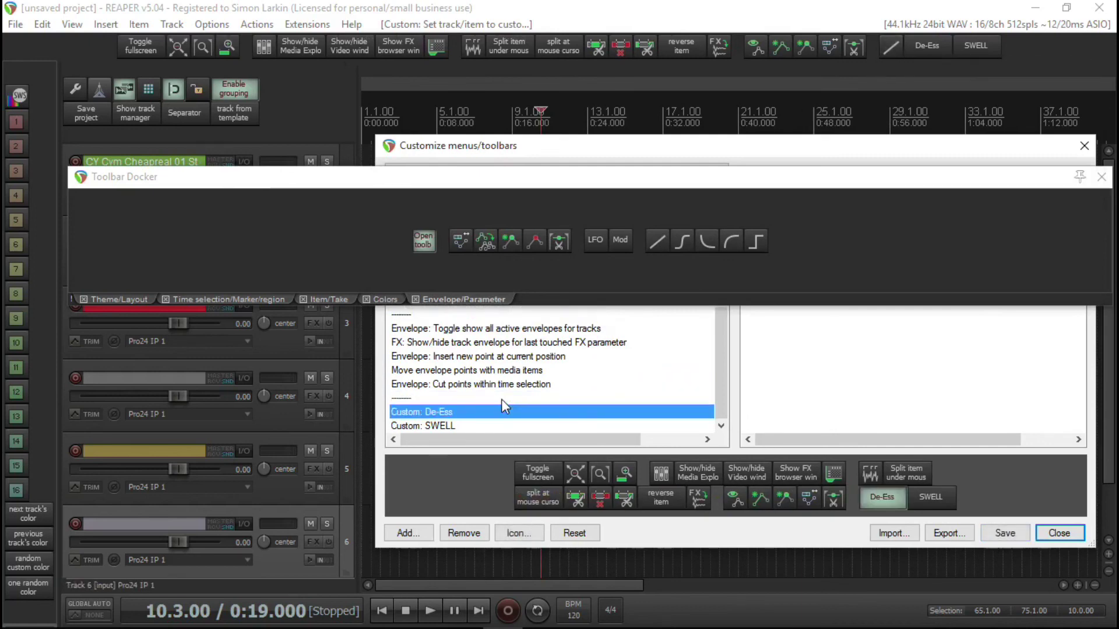
left_click(1013, 532)
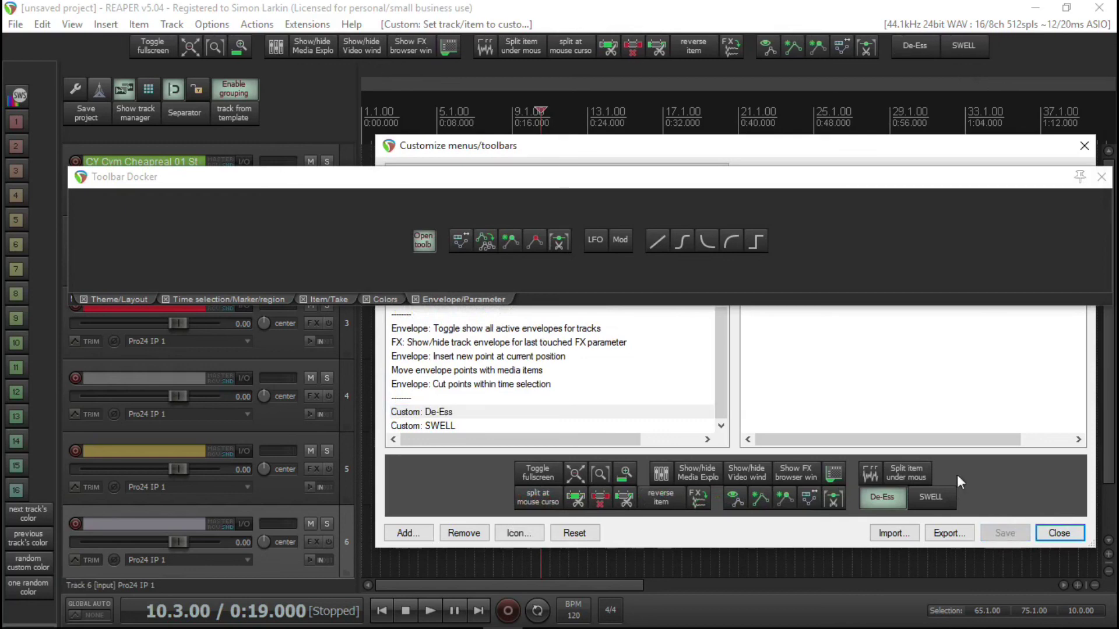
Close the Toolbar Docker window and return to the start of the Arrangement toolbar's action list
left_click(1101, 176)
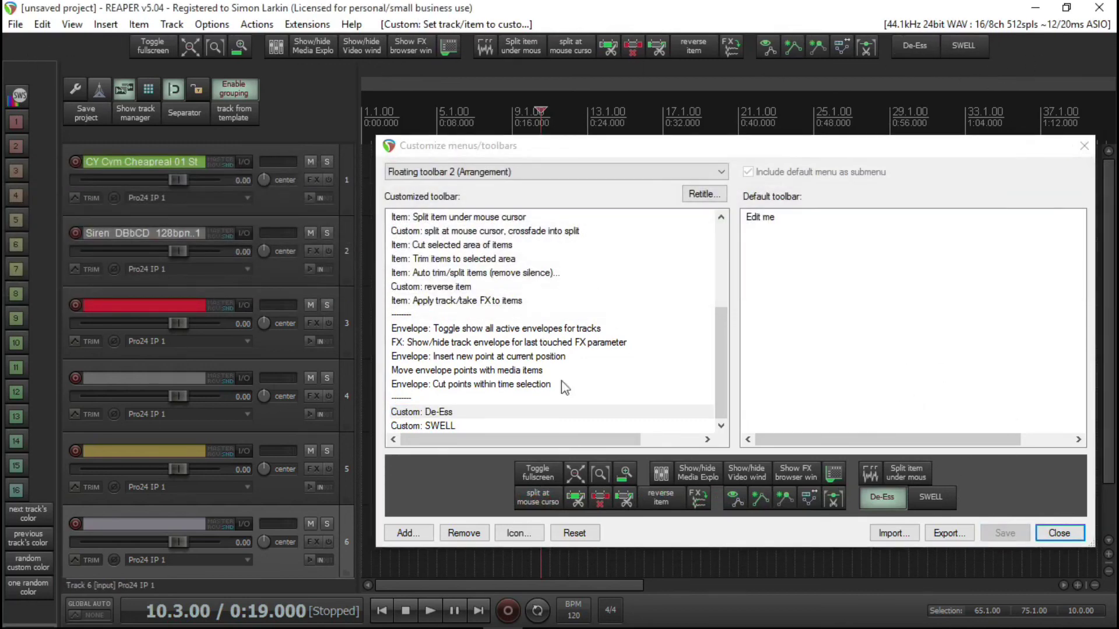
scroll(581, 350, "up", 4)
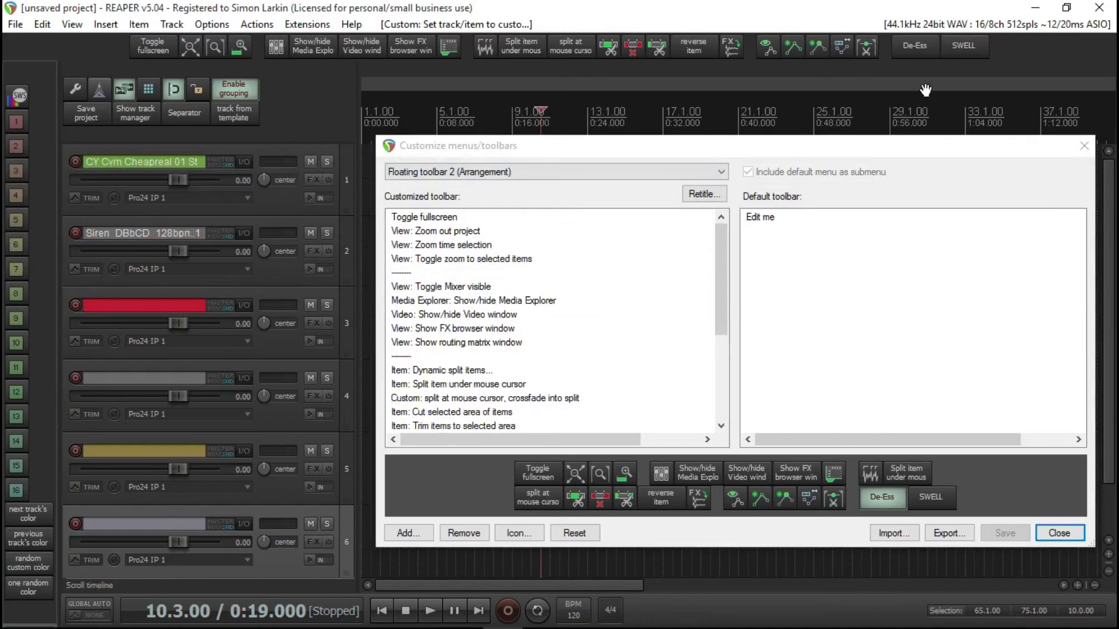